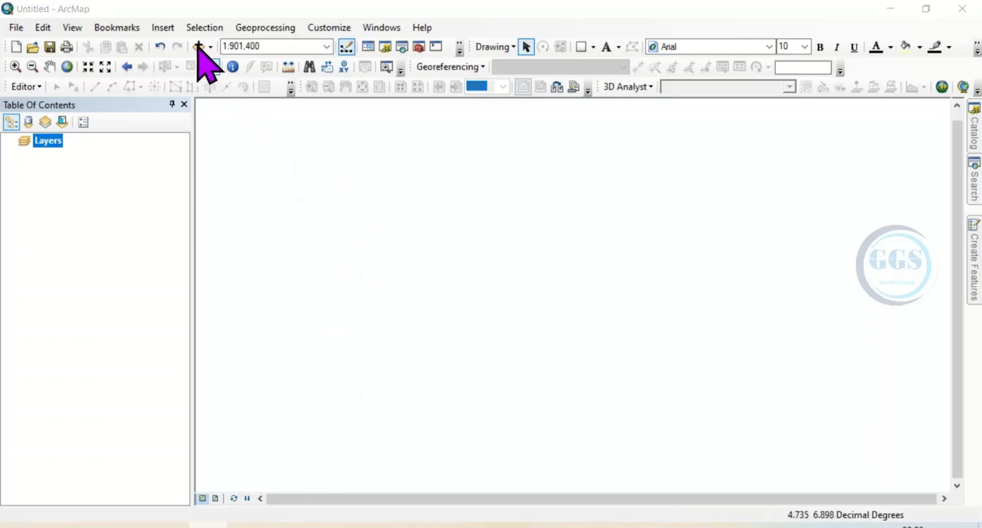
Add DEM.tif and Study_area.shp from the Tutorial\Drainage frequency analysis folder to the map.
click(198, 46)
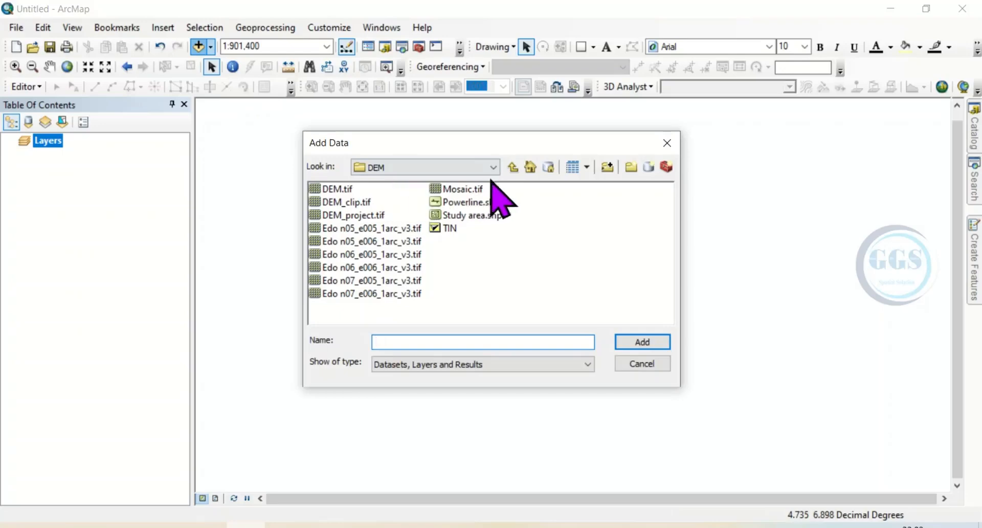
click(494, 167)
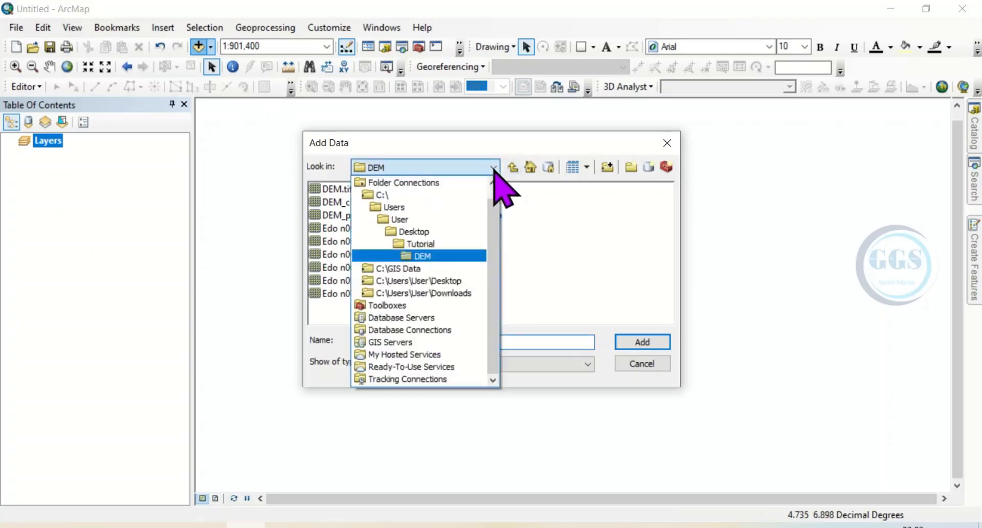
click(423, 245)
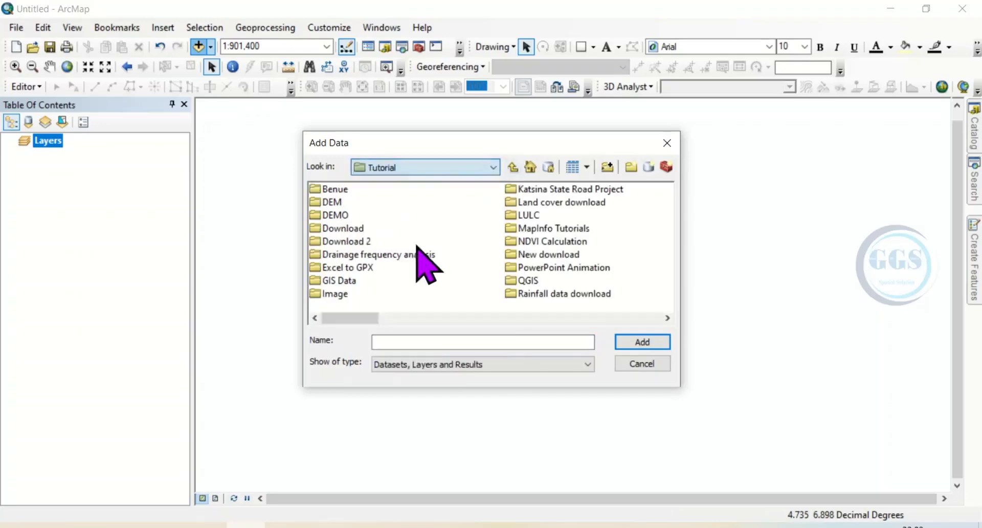
double_click(389, 256)
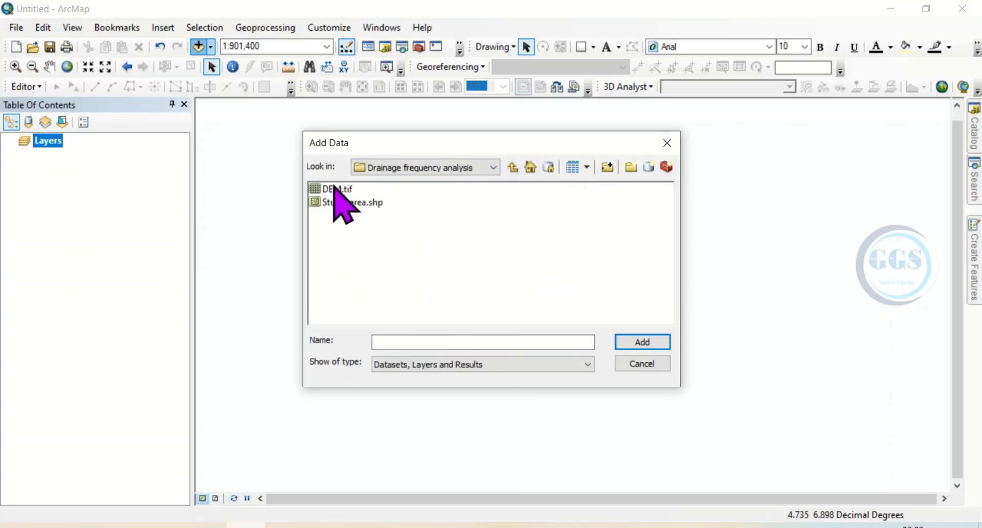
click(341, 188)
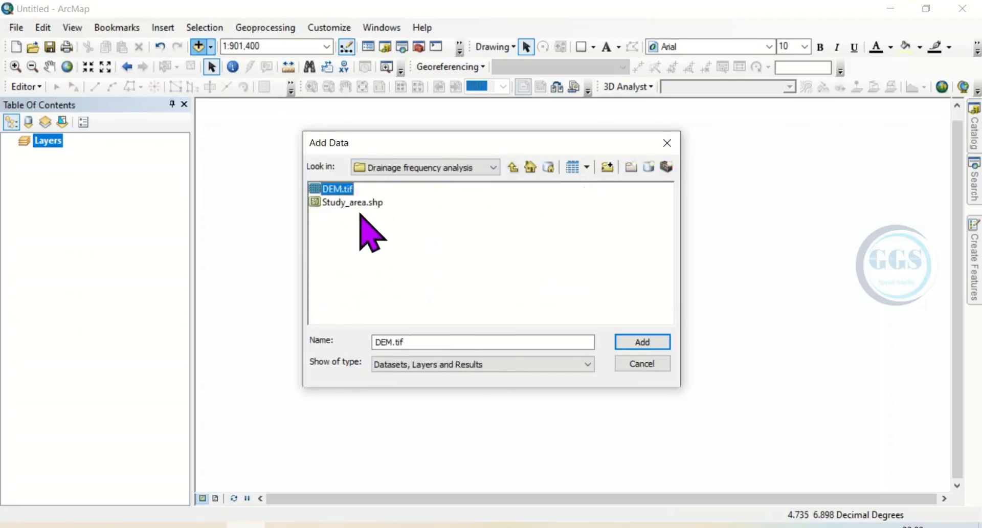
shift+click(357, 203)
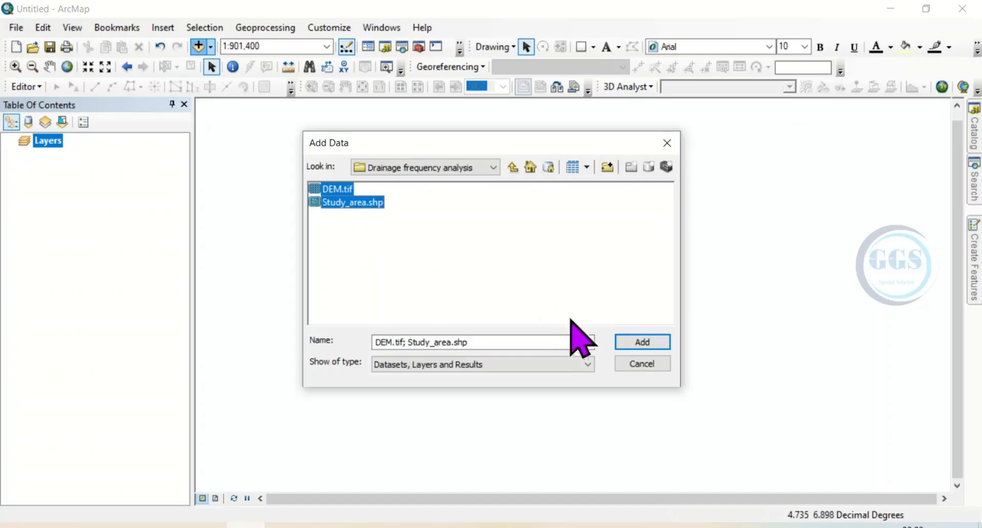
click(631, 344)
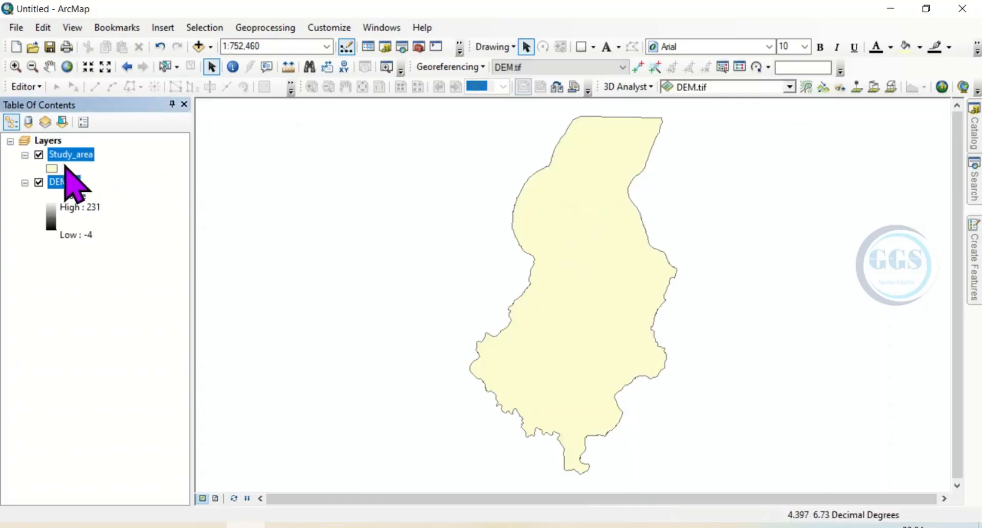
Change the Study_area layer's symbol to the Hollow style.
click(51, 170)
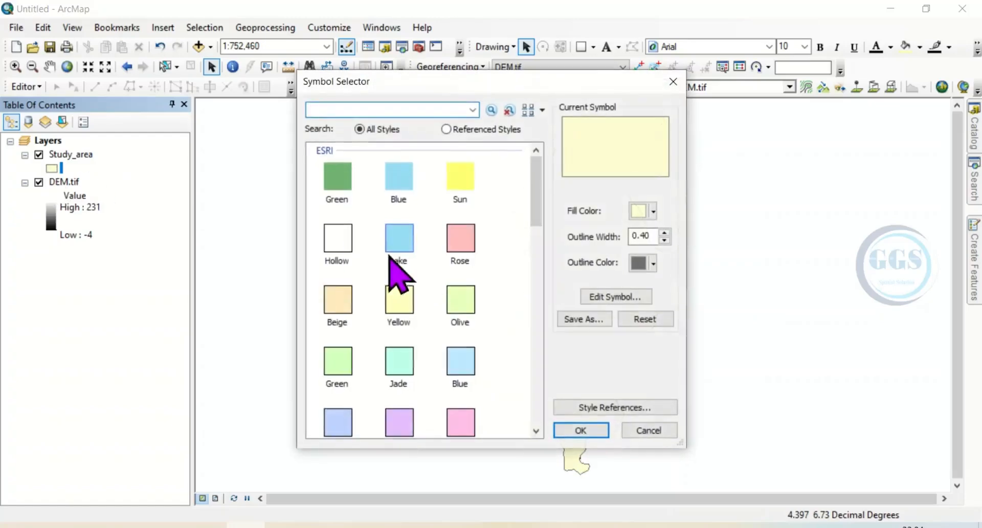
click(335, 241)
click(589, 433)
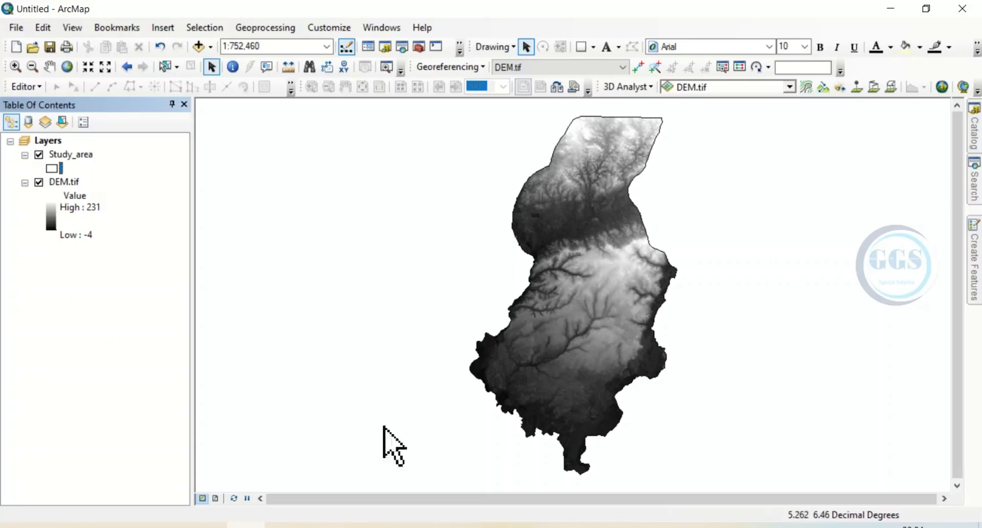
Switch to PowerPoint, highlight the "Fill DEM" item on the Steps slide, and return to ArcMap.
key(alt+Tab)
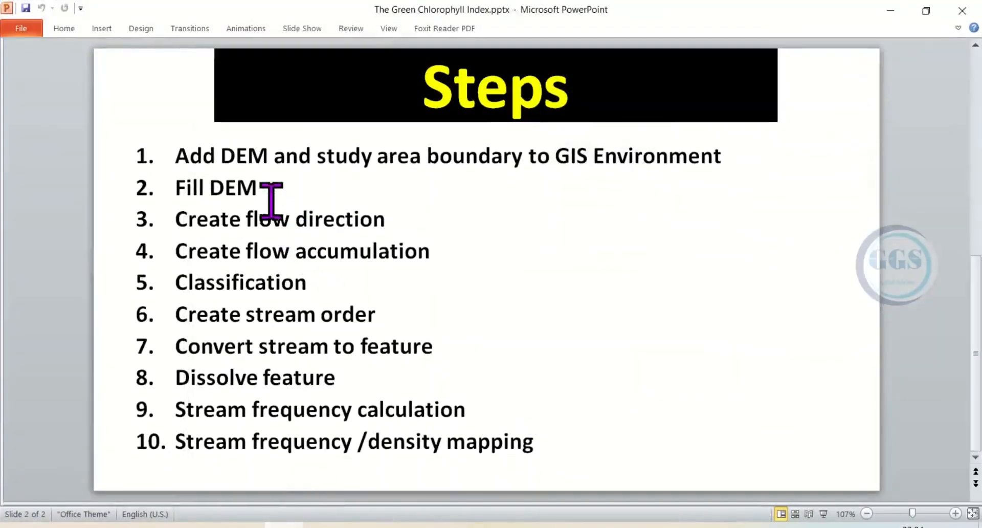
drag(272, 190, 174, 189)
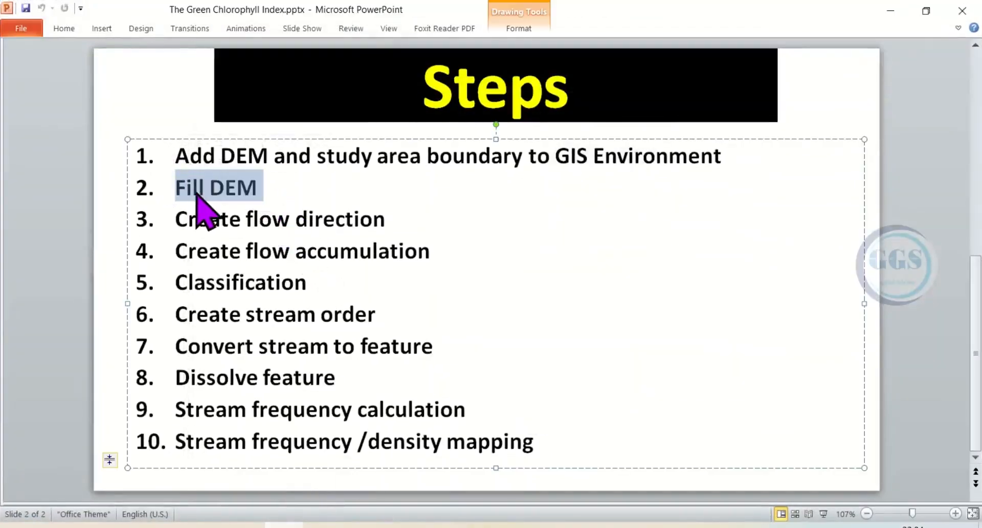
click(891, 11)
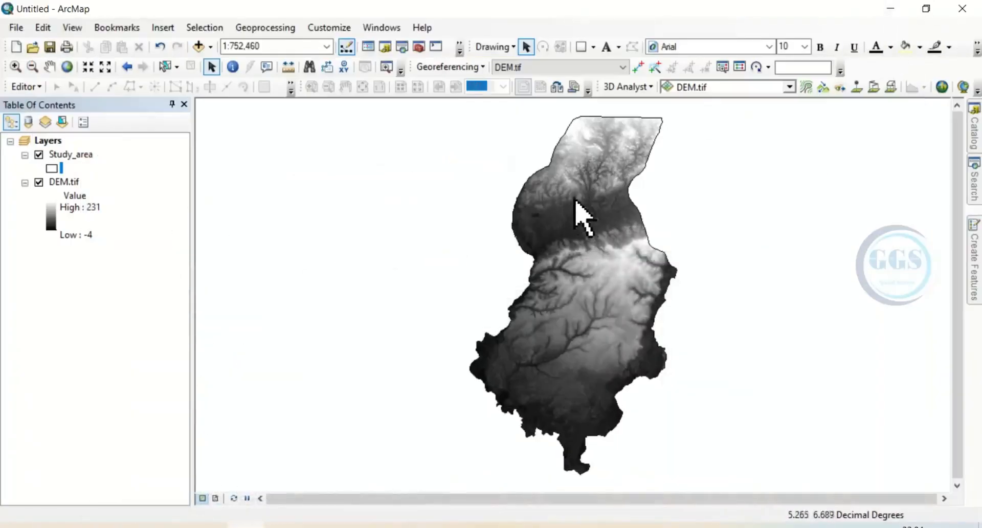
Run the Spatial Analyst Hydrology Fill tool on DEM.tif, saving the output raster as Fill in the Drainage frequency analysis folder.
click(419, 48)
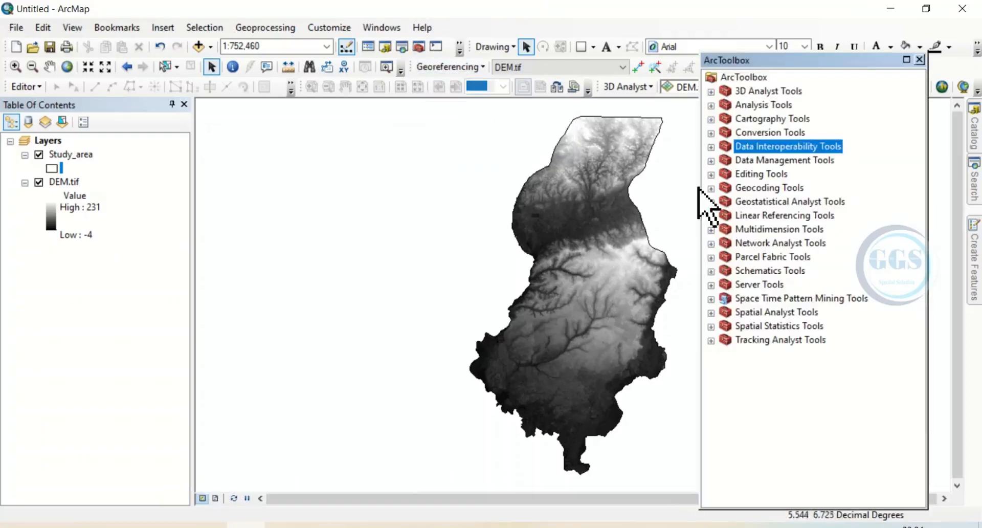
click(710, 313)
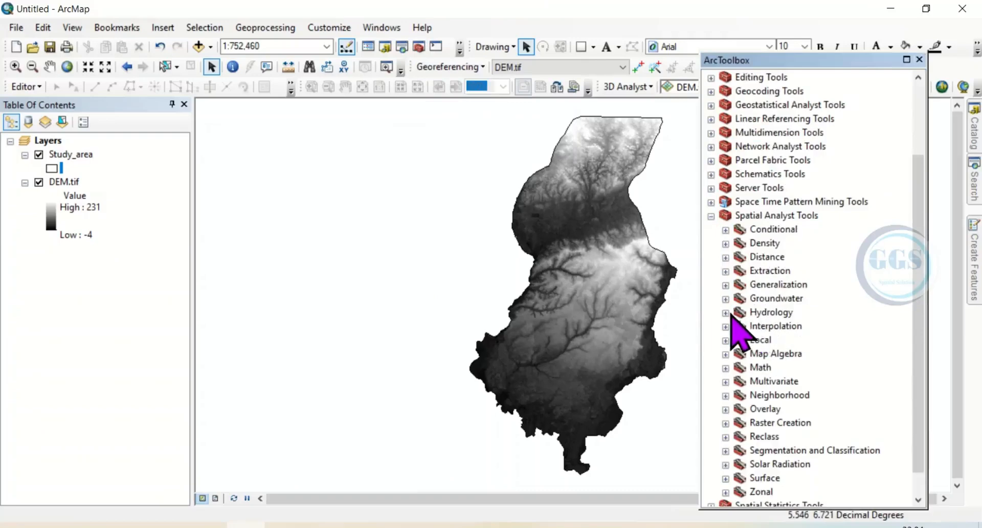
click(749, 315)
click(725, 312)
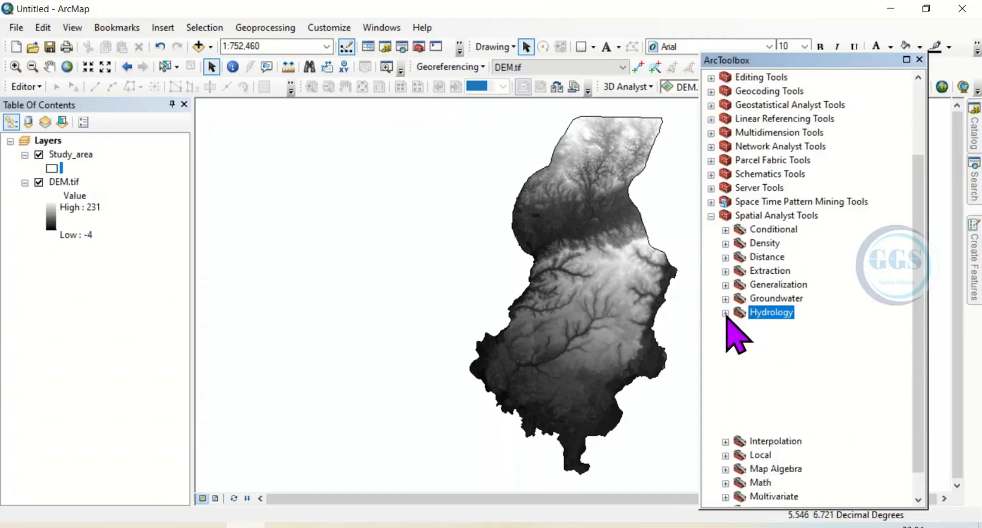
click(771, 339)
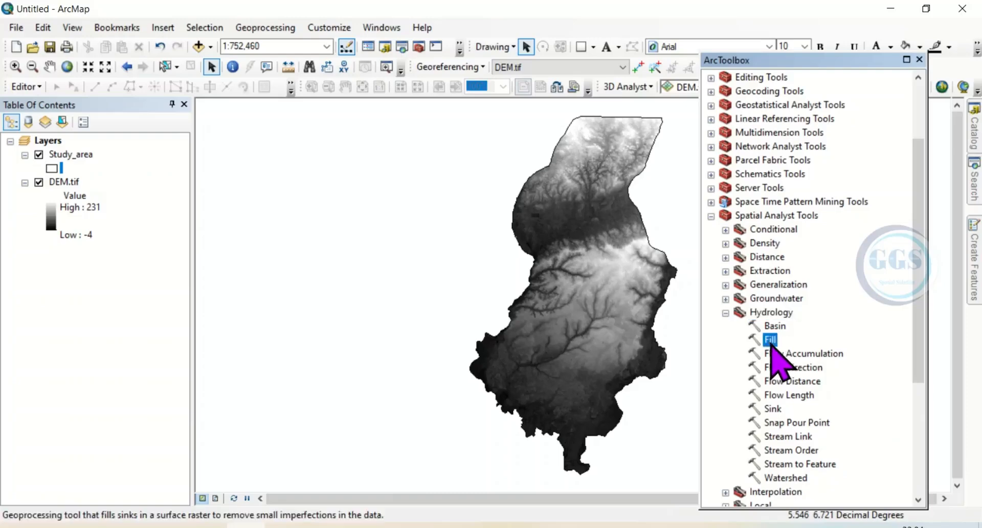
double_click(771, 341)
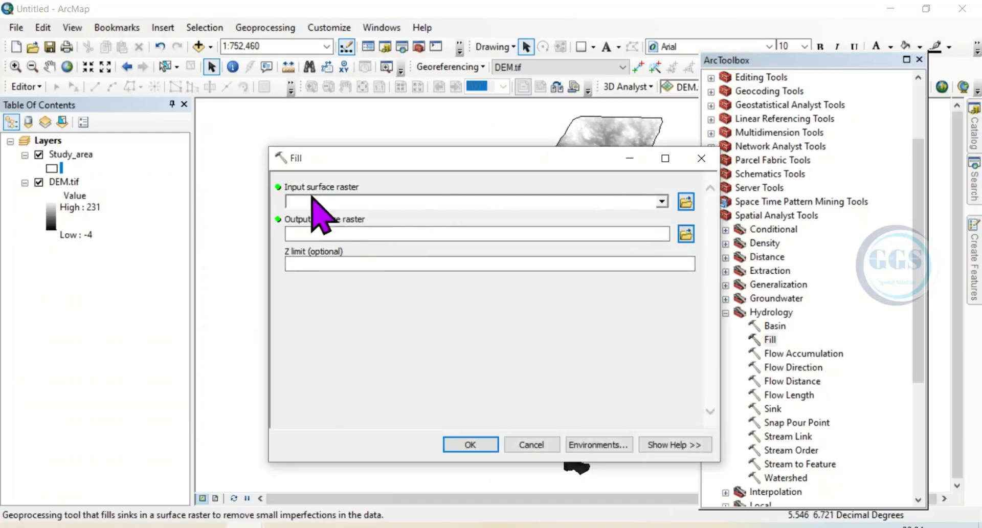
click(662, 201)
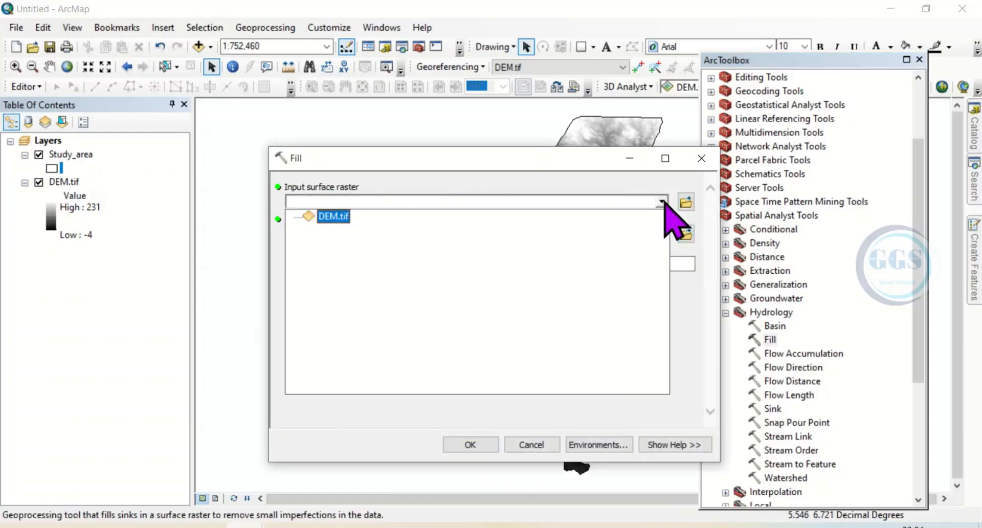
click(342, 221)
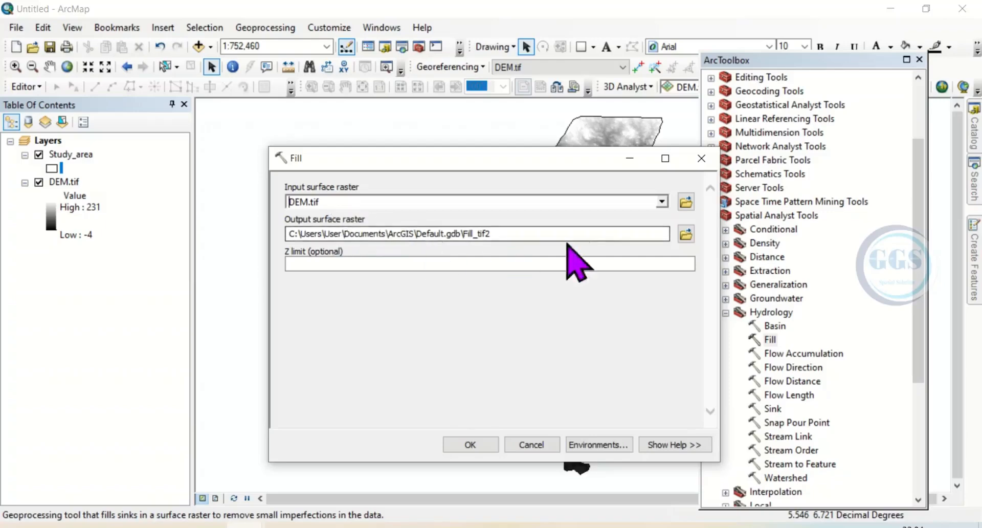
click(691, 235)
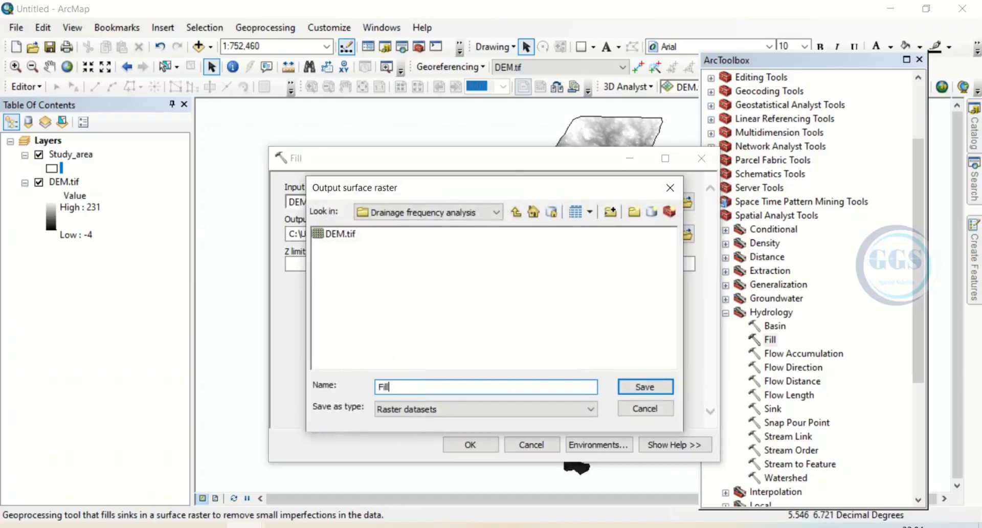
click(648, 388)
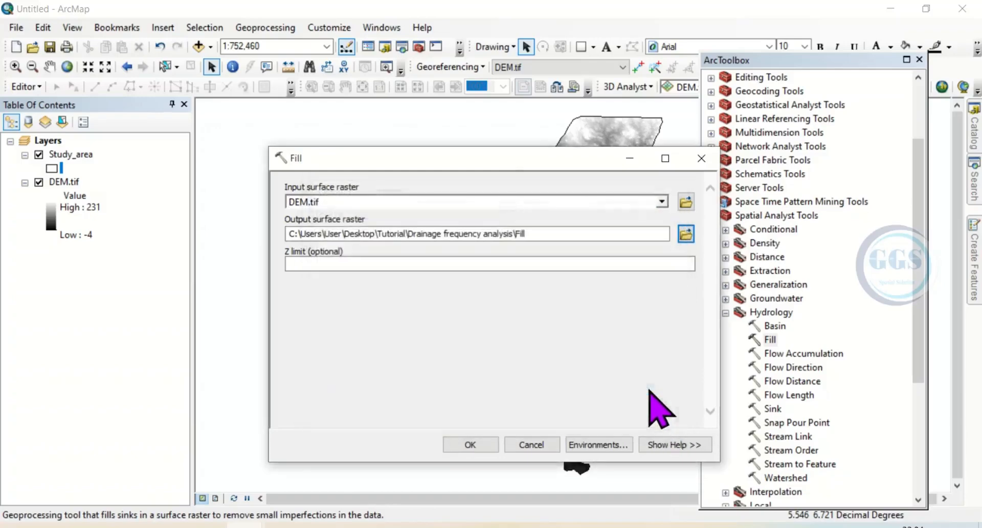
click(471, 445)
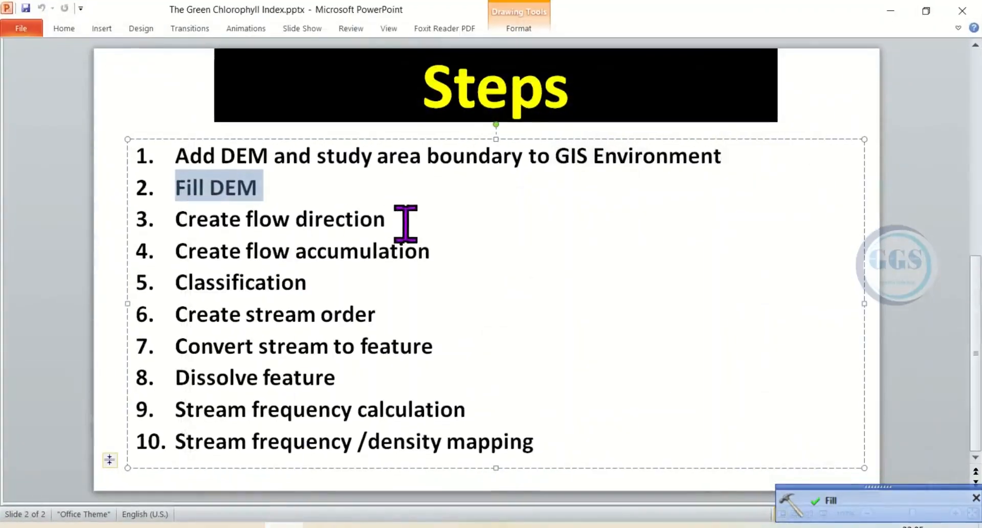
Highlight the "Create flow direction" item on the Steps slide and return to ArcMap.
drag(406, 221, 194, 230)
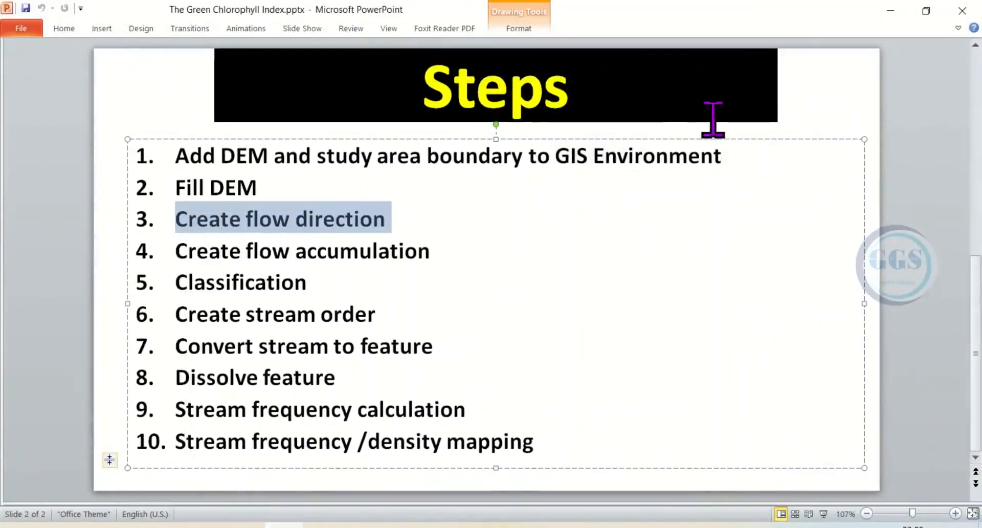
click(890, 11)
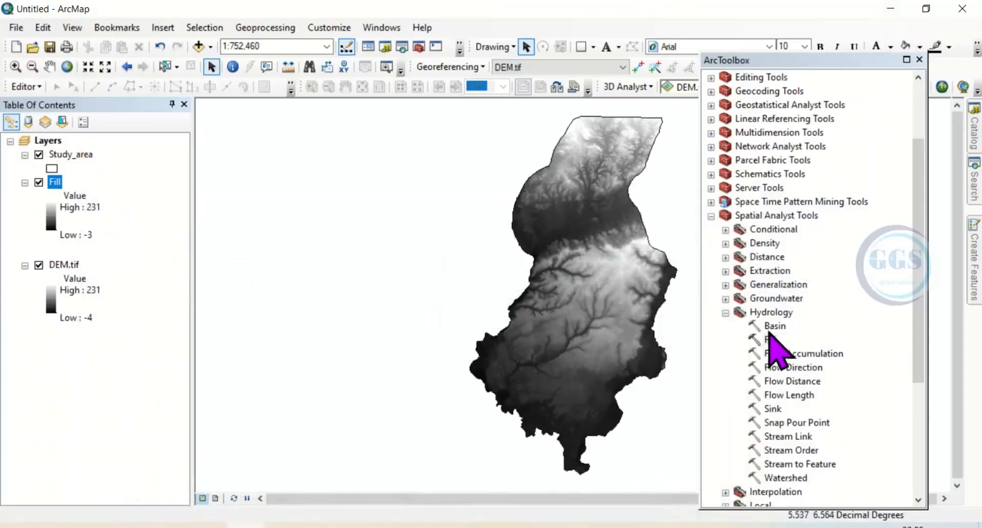
Run the Hydrology Flow Direction tool on the Fill raster with type D8, saving the output as Flowdir in the Drainage frequency analysis folder.
click(768, 314)
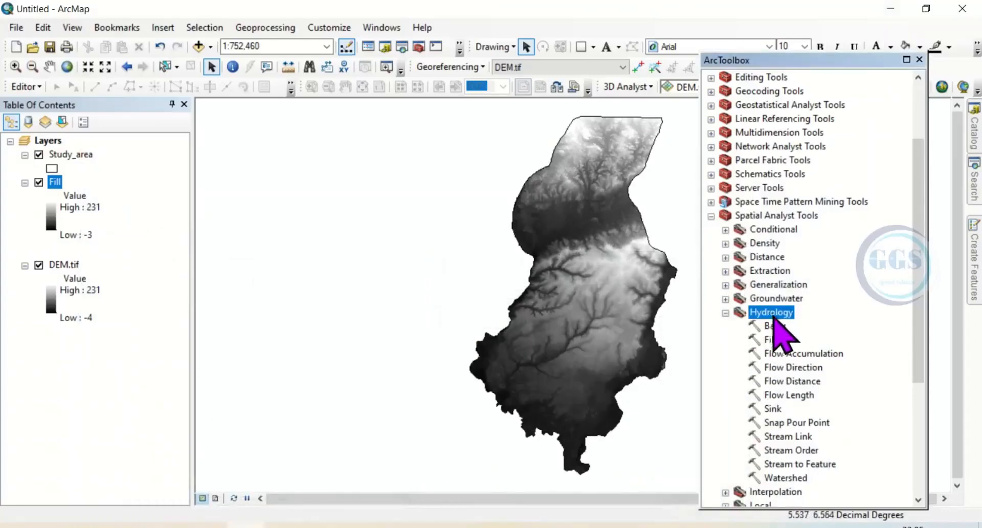
click(792, 367)
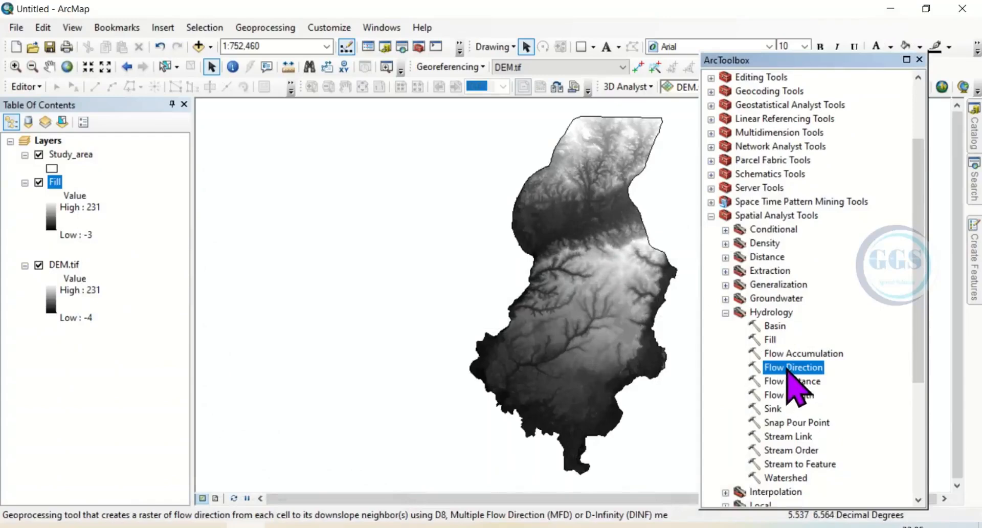
double_click(790, 369)
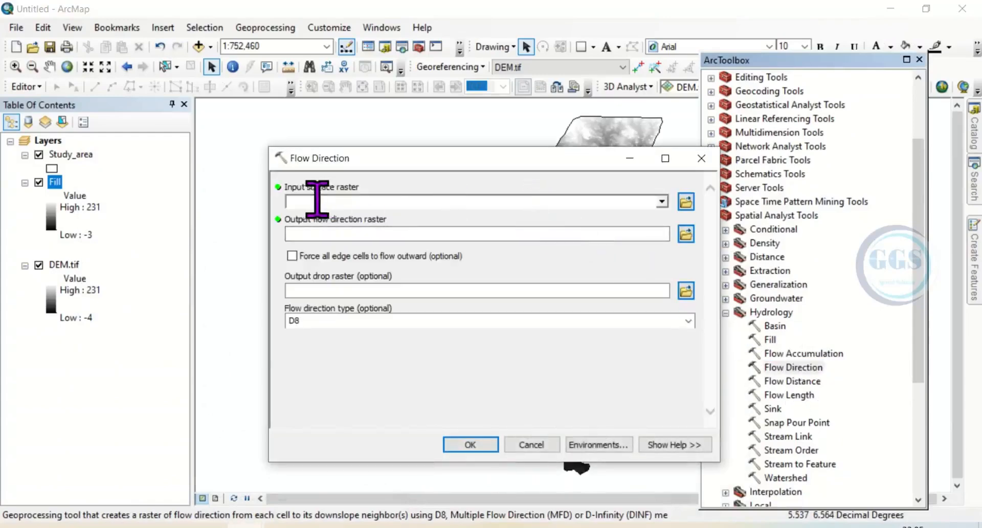
click(663, 201)
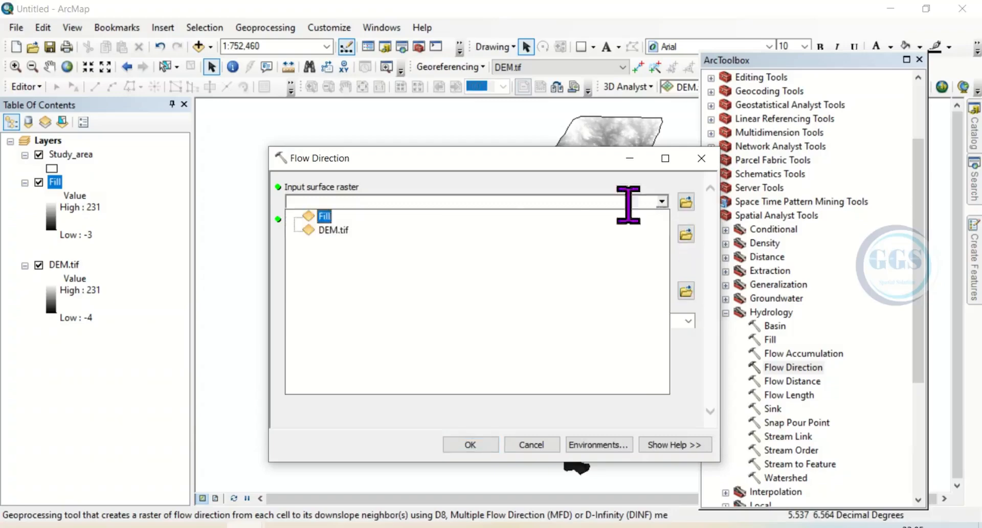
click(325, 217)
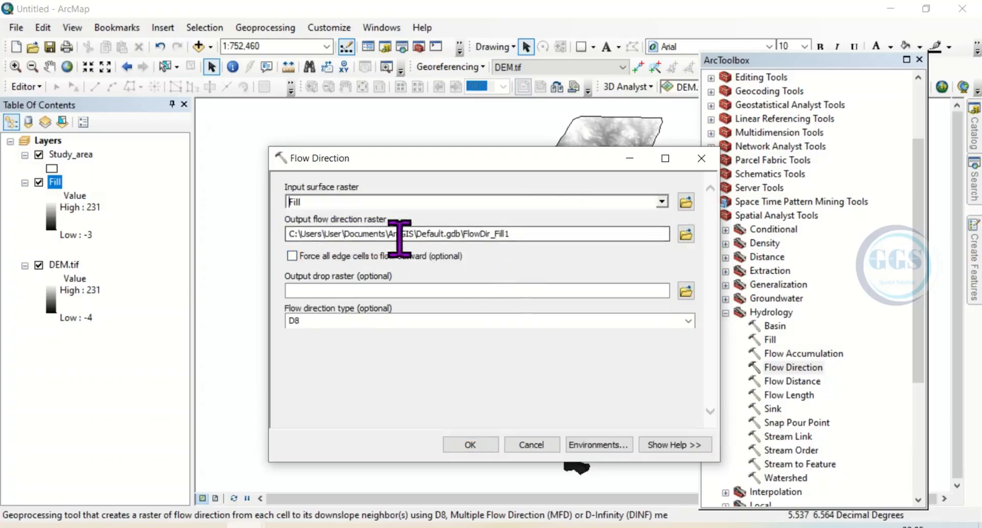
click(687, 235)
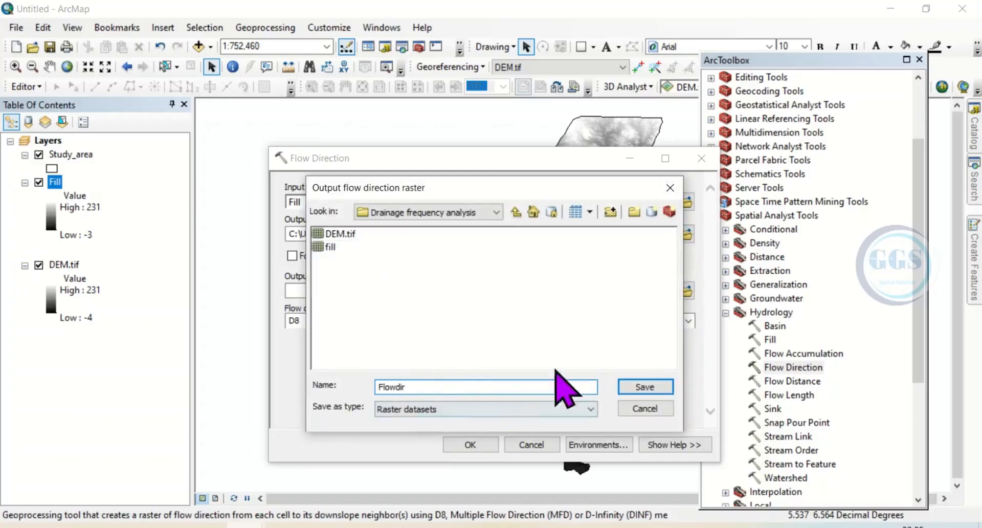
click(635, 391)
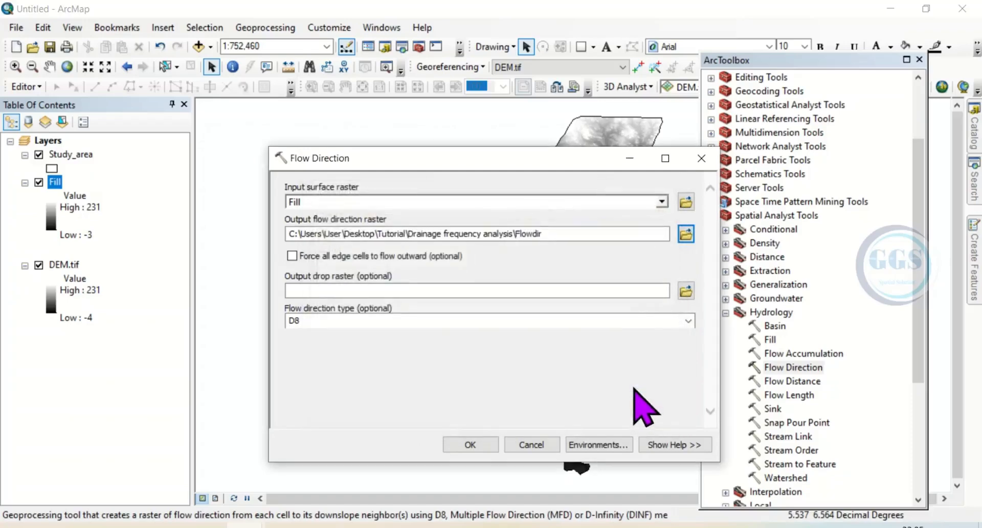
click(473, 446)
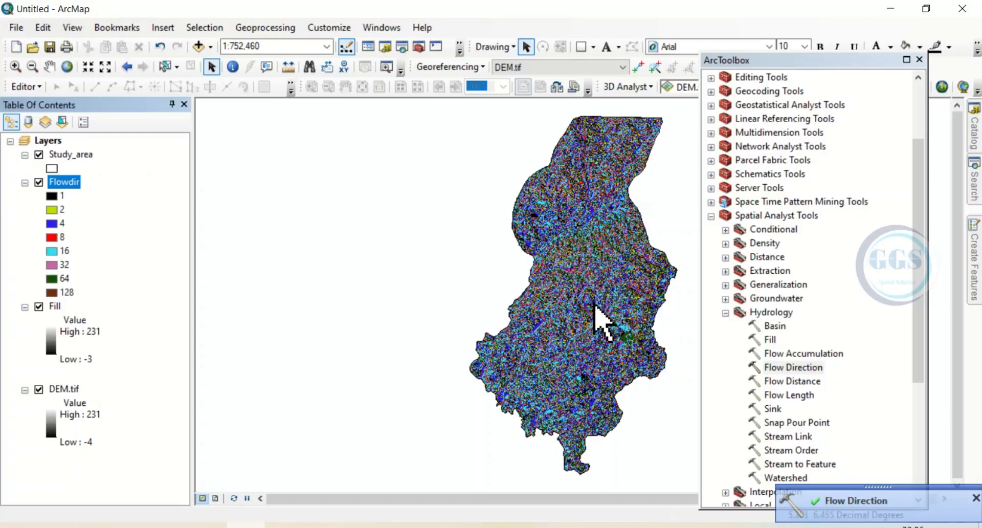
Switch to PowerPoint, highlight the "Create flow accumulation" item on the Steps slide, and return to ArcMap.
key(alt+Tab)
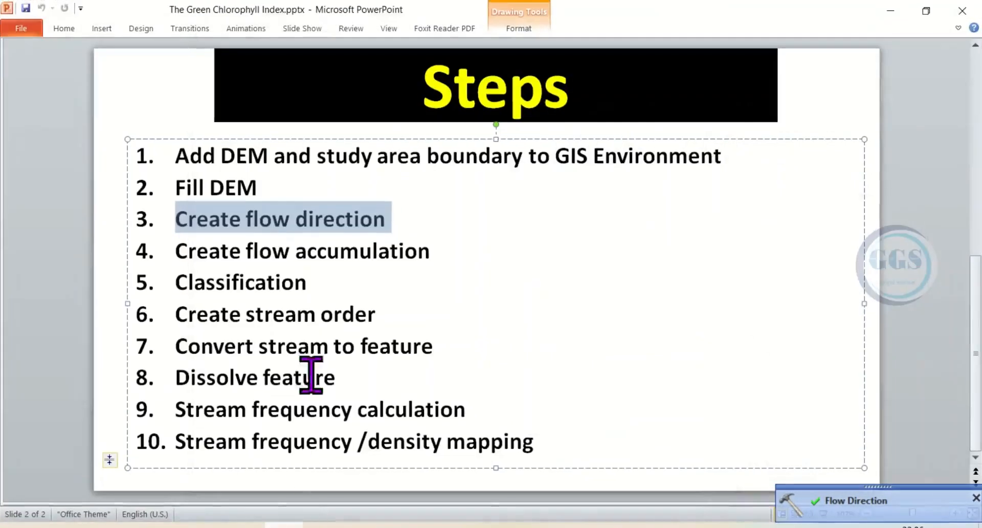
drag(436, 255, 171, 258)
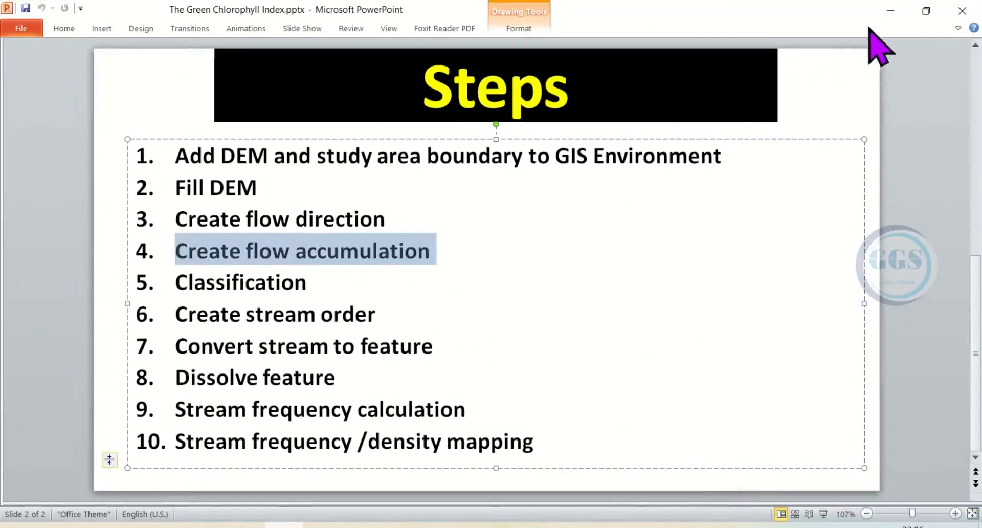
click(891, 10)
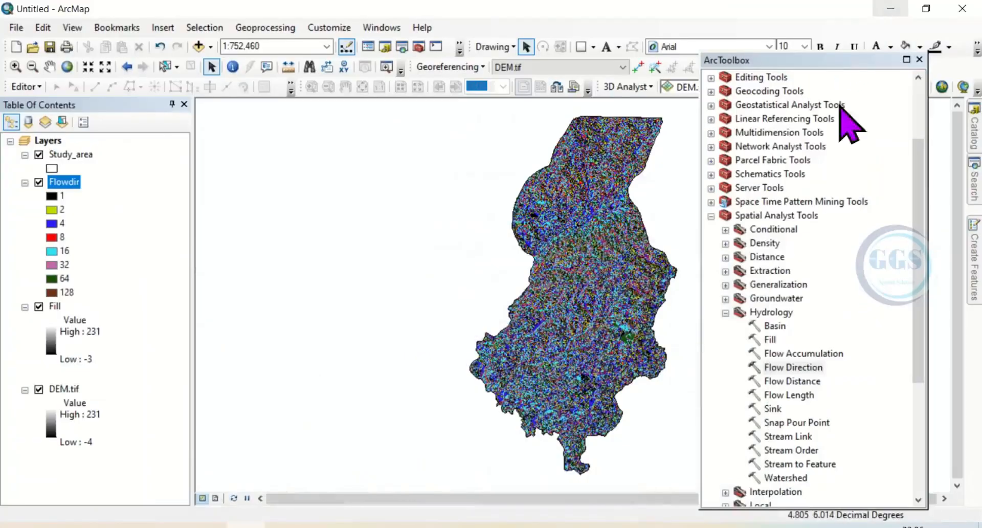
Run the Hydrology Flow Accumulation tool on the Flowdir raster with type D8, saving the output as FlowAcc in the Drainage frequency analysis folder.
click(780, 355)
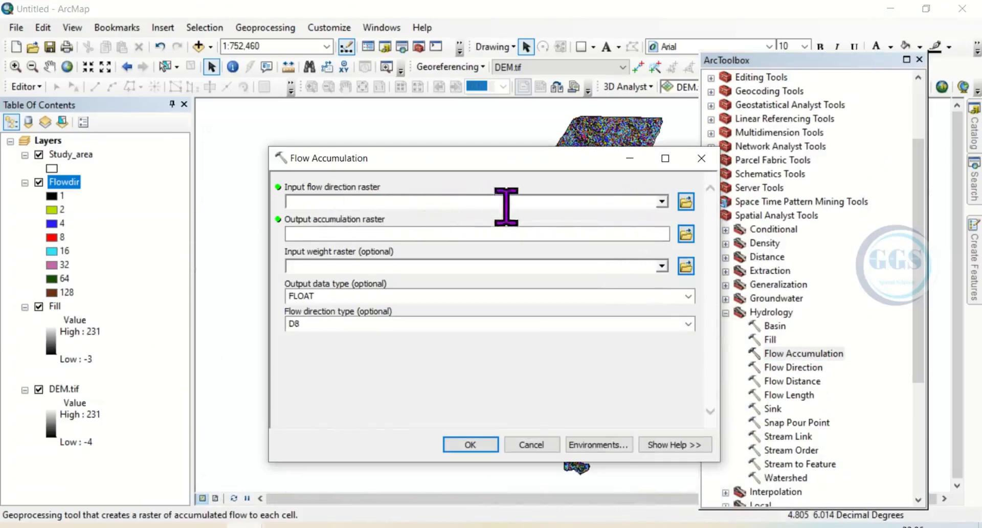
click(662, 202)
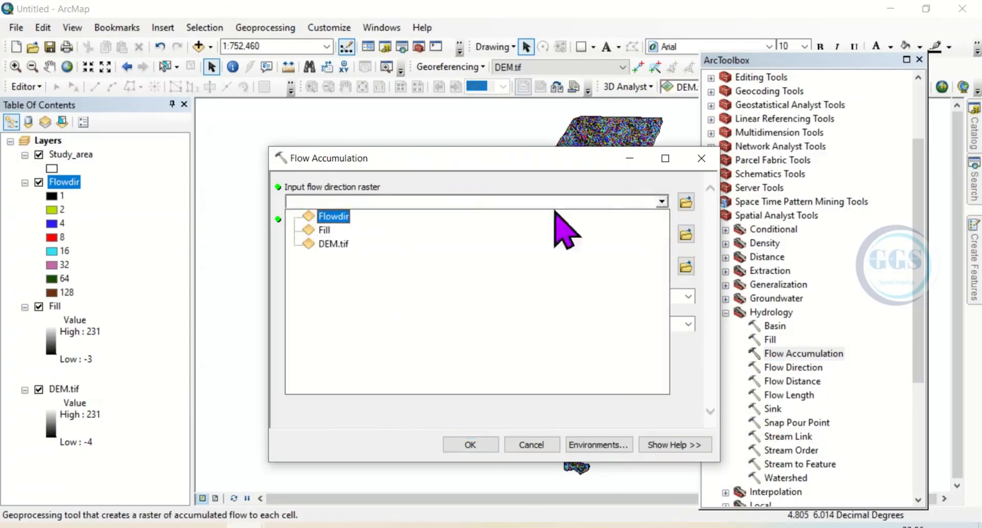
click(335, 222)
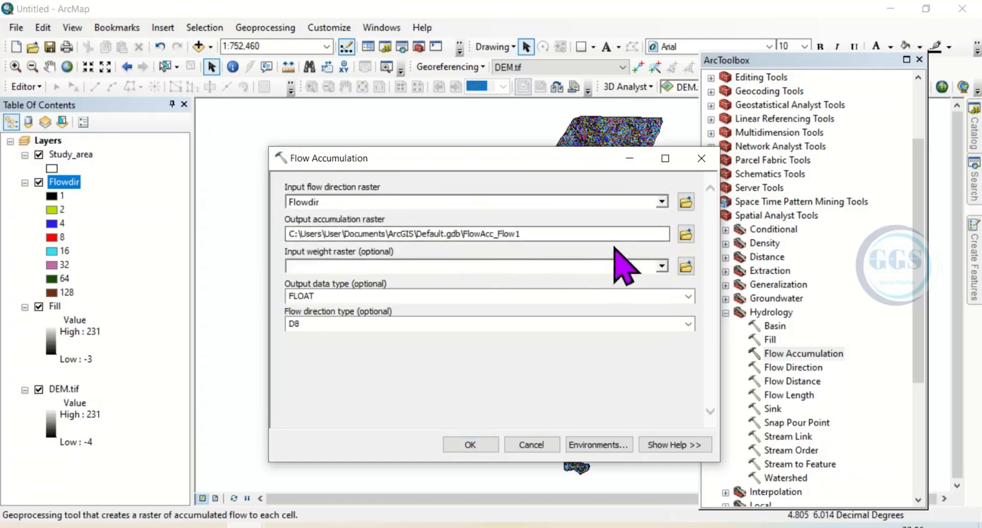
click(682, 235)
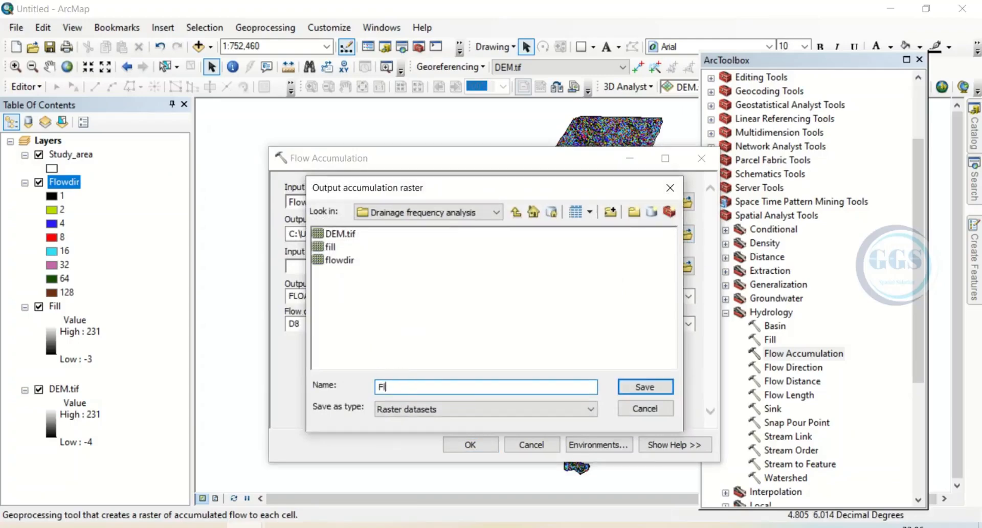
text(FlowAcc)
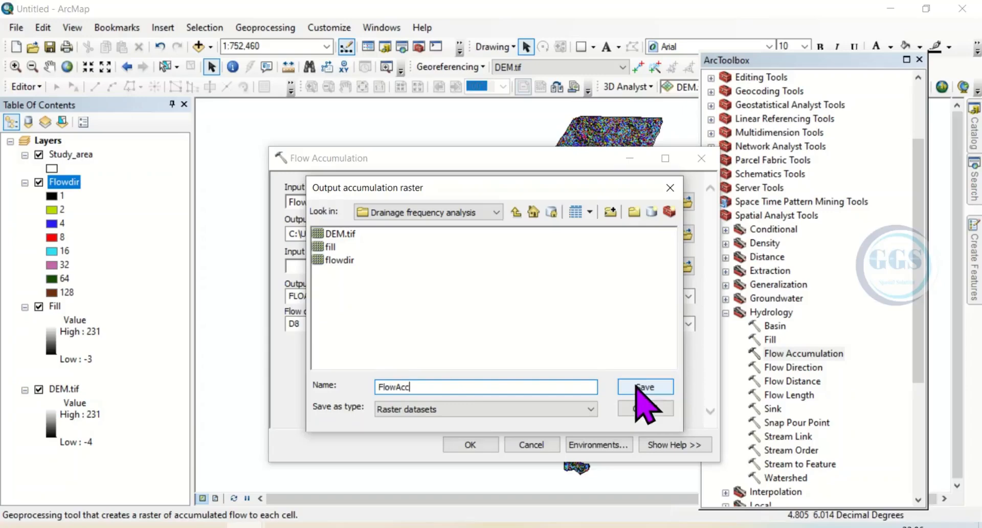
click(637, 388)
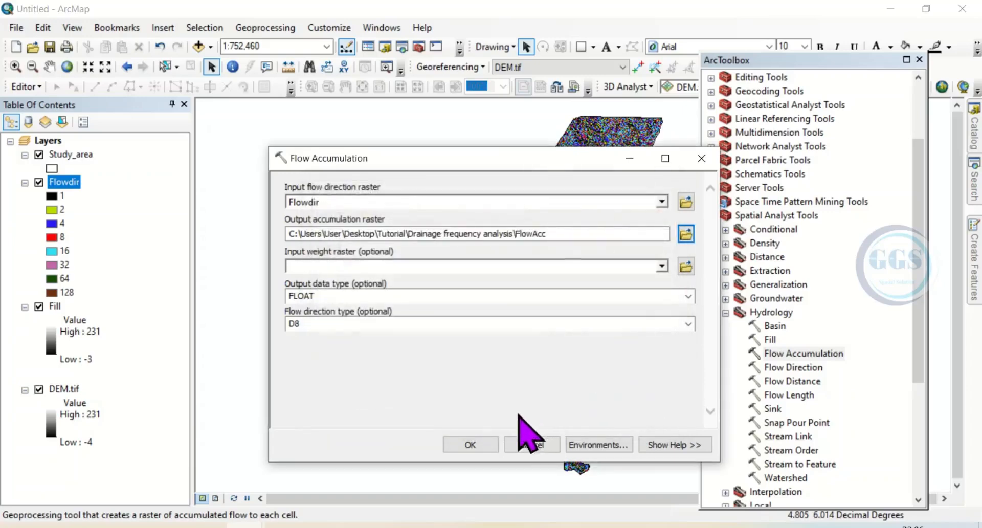
click(471, 445)
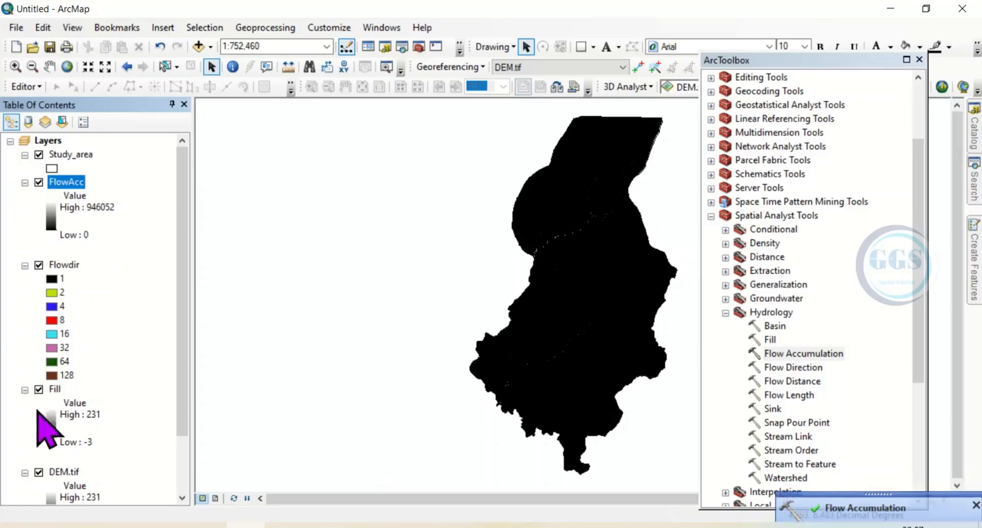
Collapse the Fill and Flowdir legends and turn off the Flowdir, Fill and DEM.tif layers.
click(25, 390)
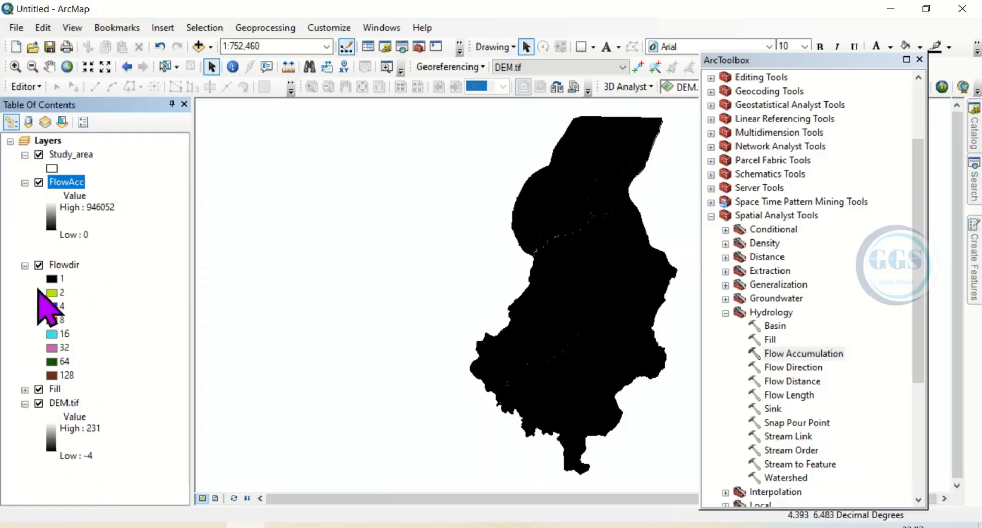
click(25, 266)
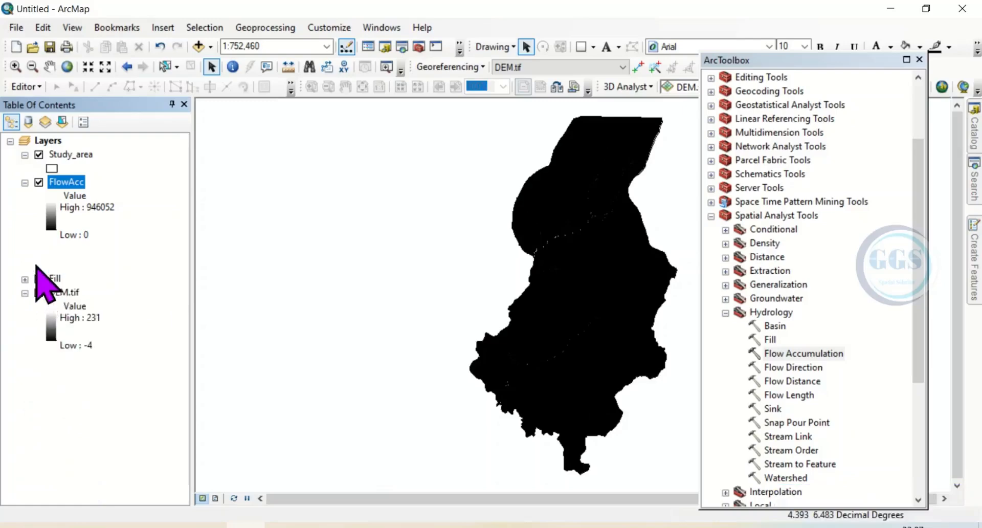
click(38, 265)
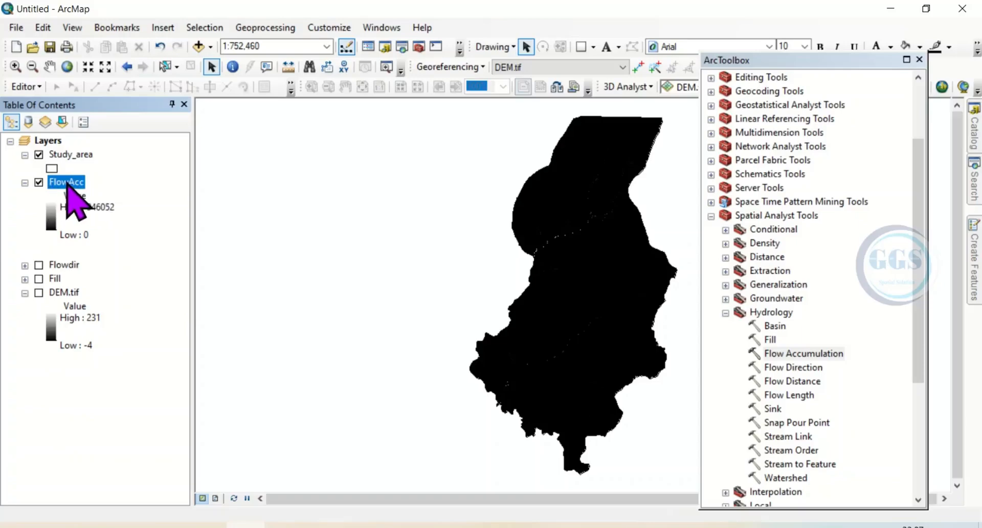
Set the FlowAcc layer's stretch type to Histogram Equalize and inspect the stream pattern up close.
right_click(67, 186)
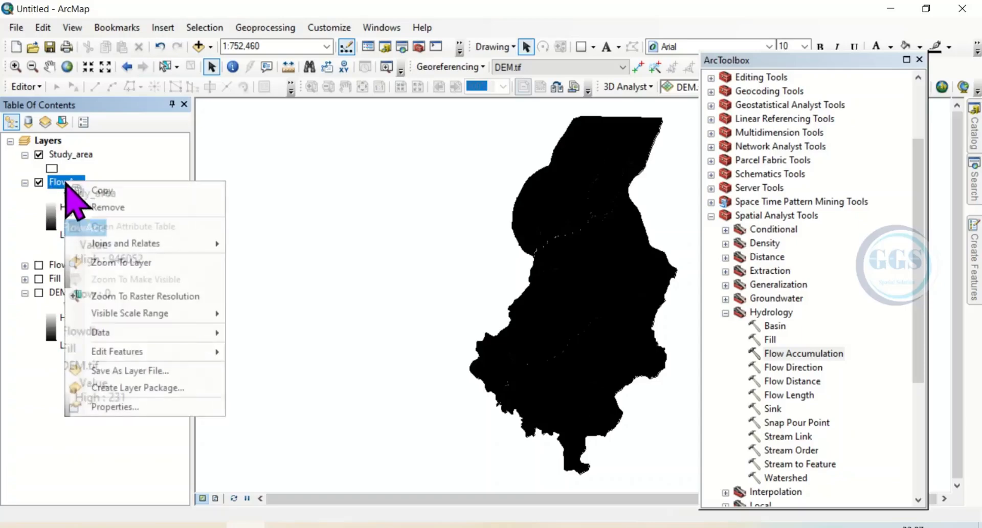
click(115, 405)
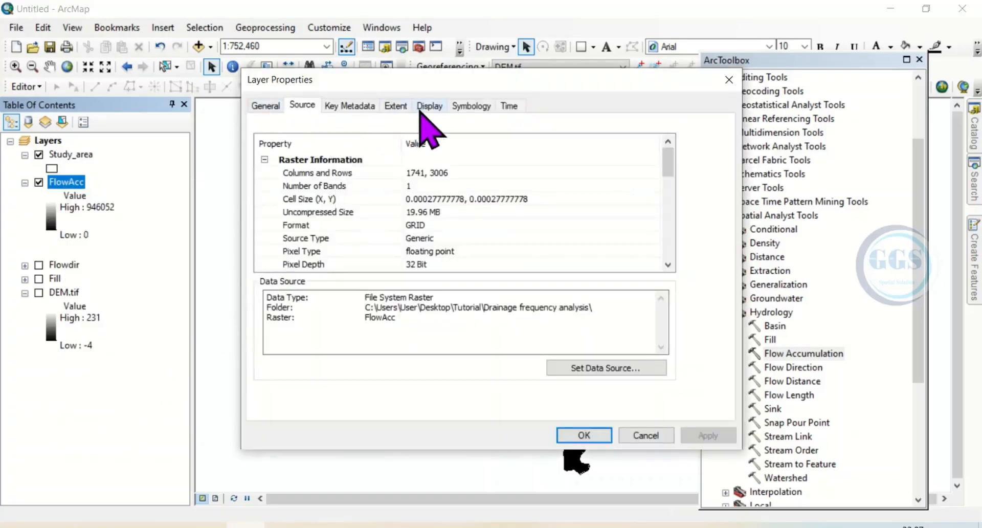
click(465, 105)
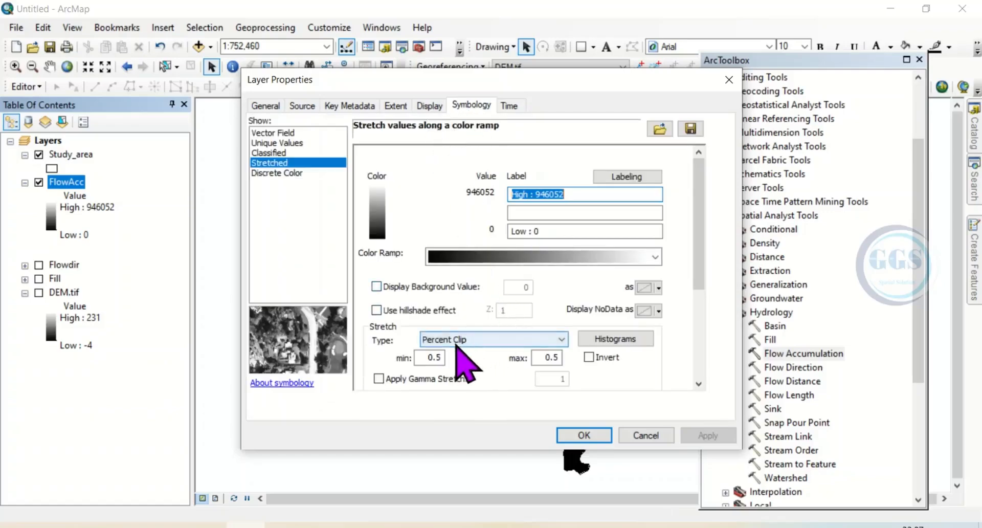
click(561, 340)
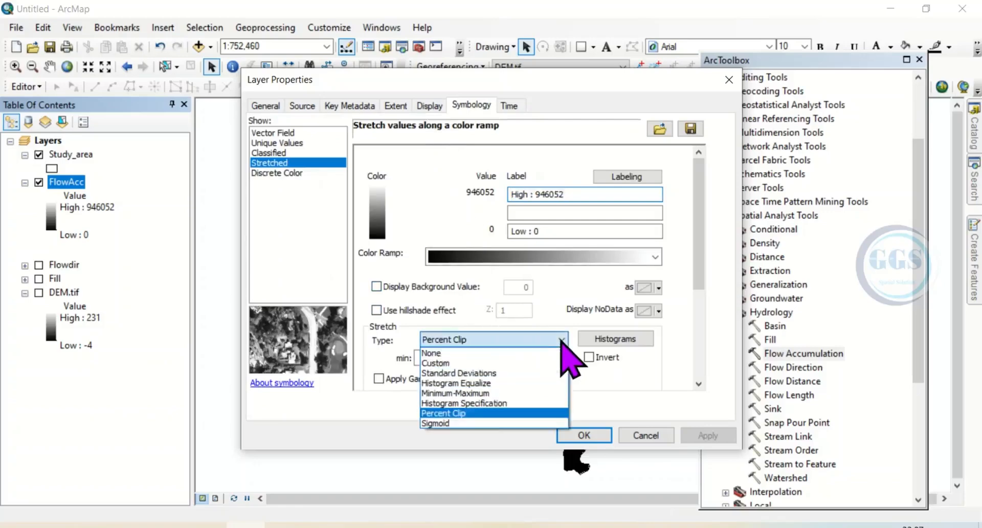
click(463, 384)
click(579, 437)
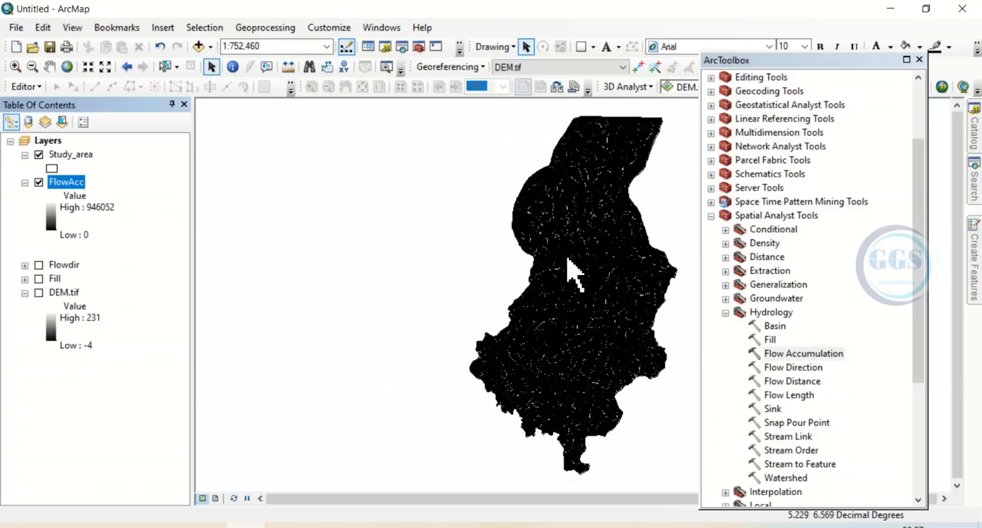
scroll(582, 252, down, 3)
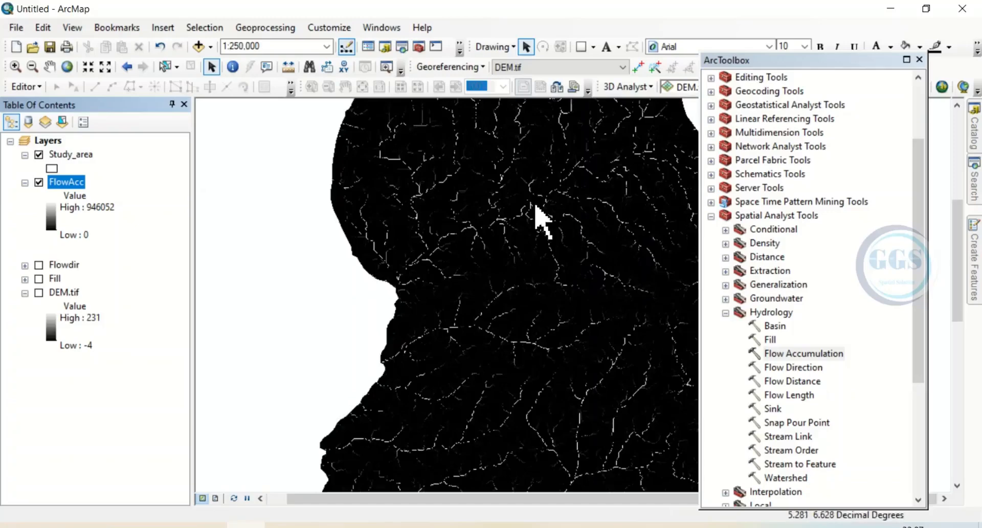
scroll(476, 235, down, 1)
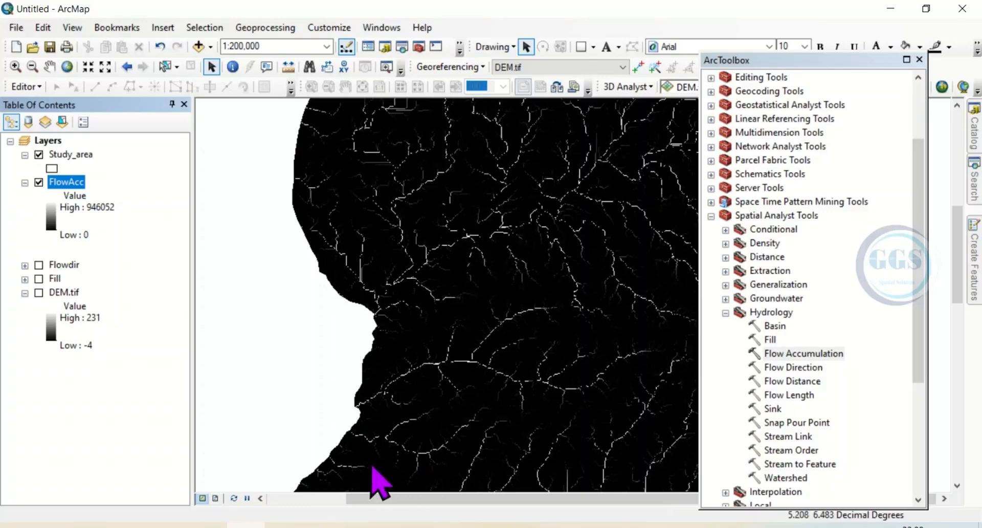
Switch to PowerPoint, highlight the "Classification" item on the Steps slide, and return to ArcMap.
click(287, 527)
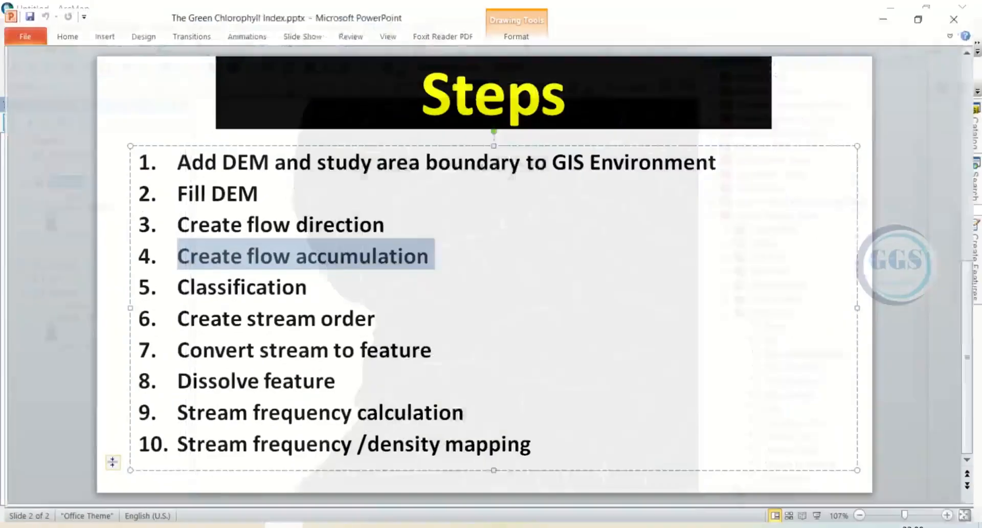
drag(303, 281, 218, 289)
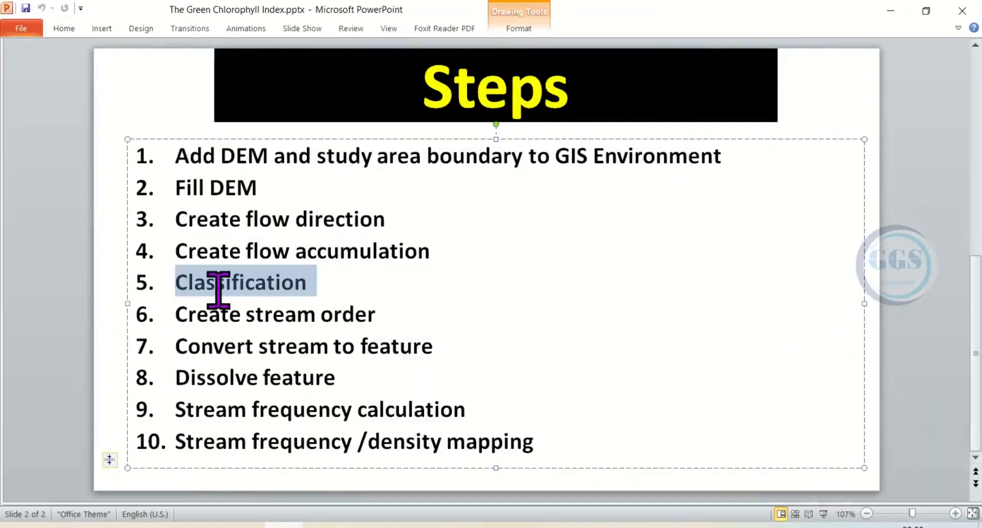
click(256, 283)
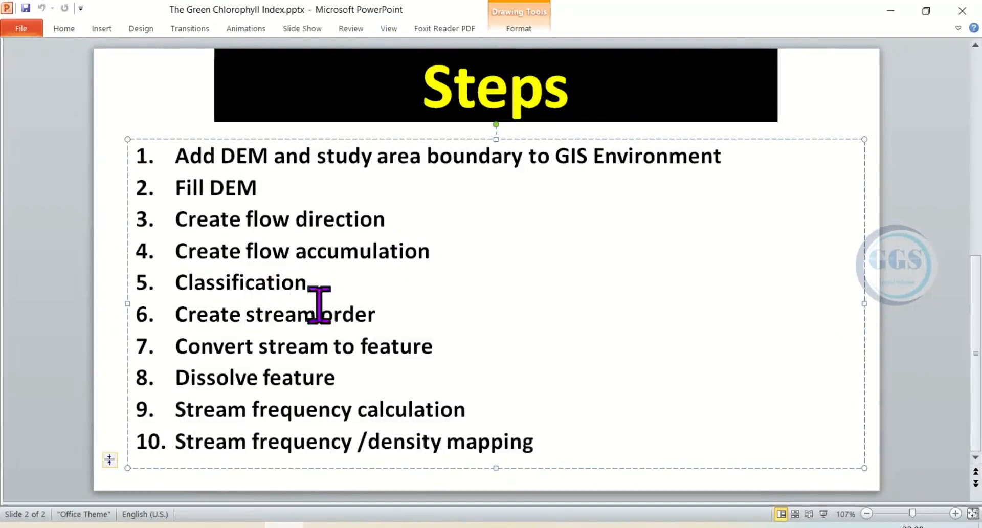
click(892, 9)
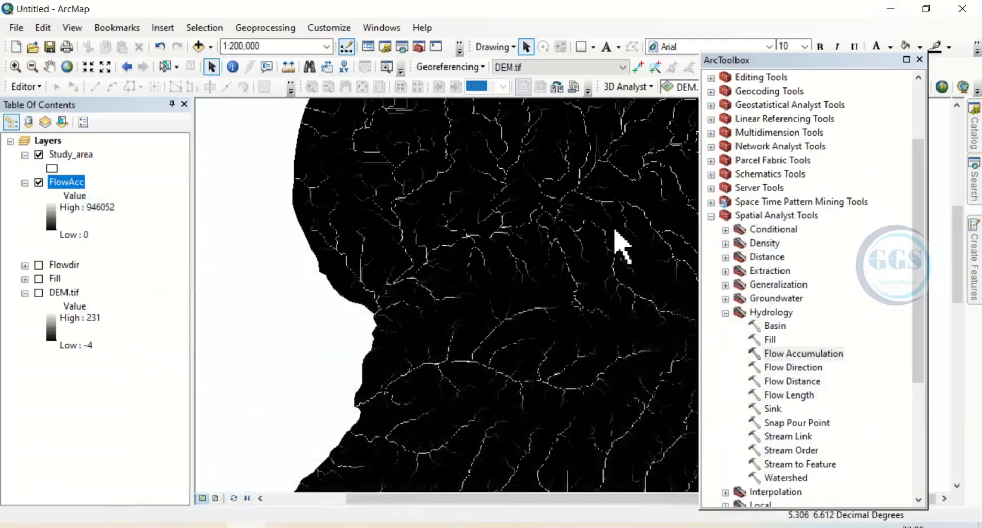
Change the FlowAcc layer's symbology to Classified and set the classification to 2 classes.
scroll(497, 284, up, 2)
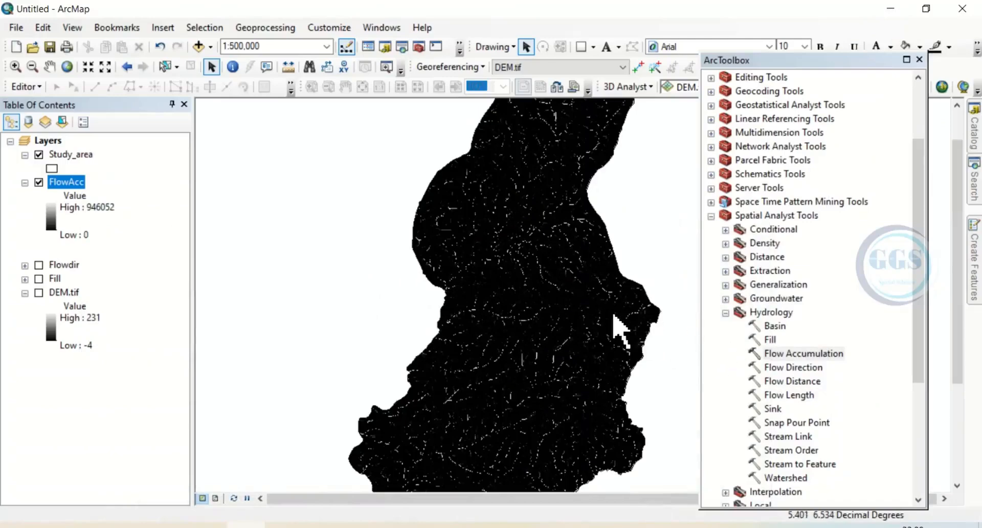
right_click(59, 183)
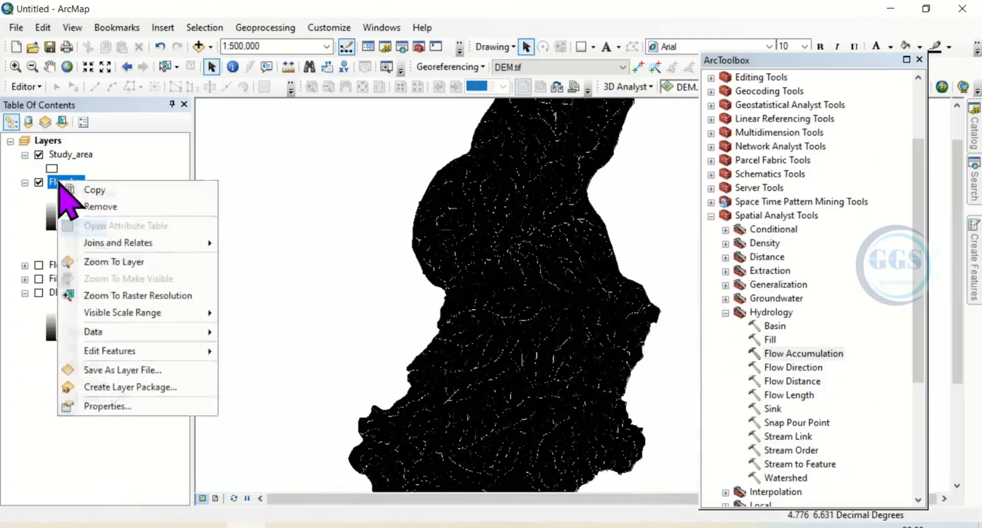
click(117, 407)
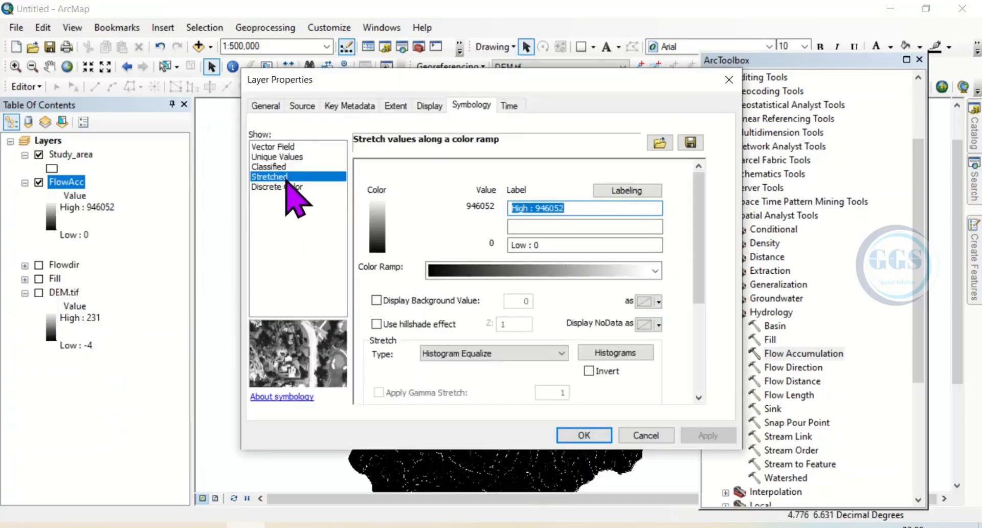
click(274, 167)
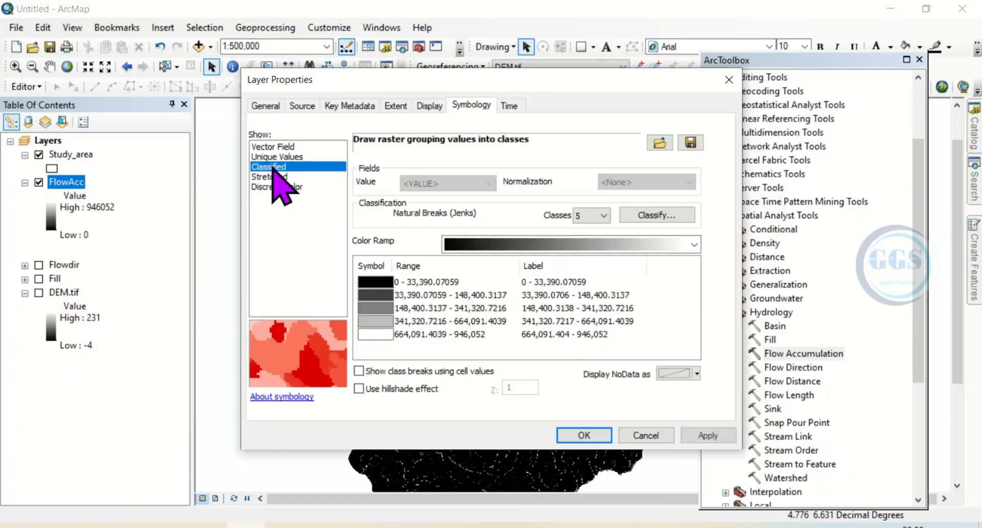
click(637, 215)
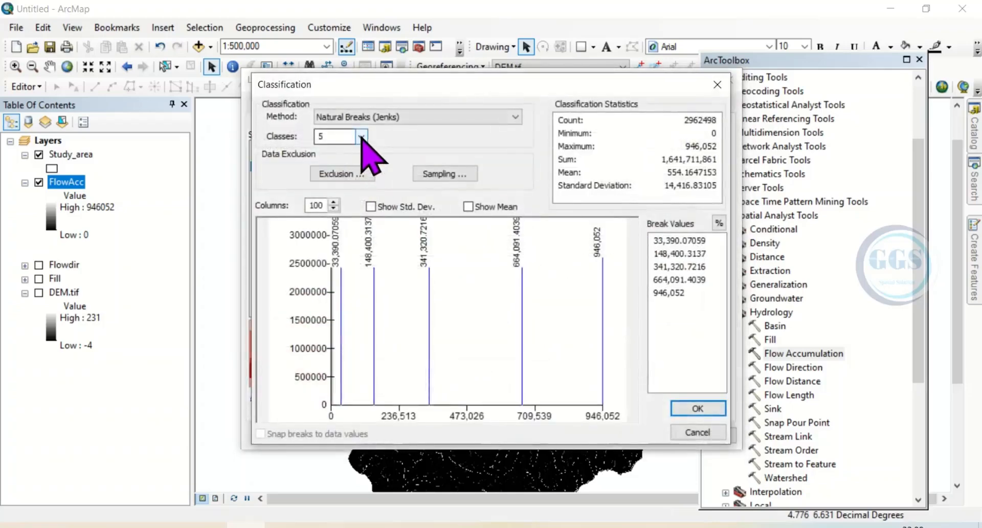
click(362, 136)
scroll(324, 165, up, 1)
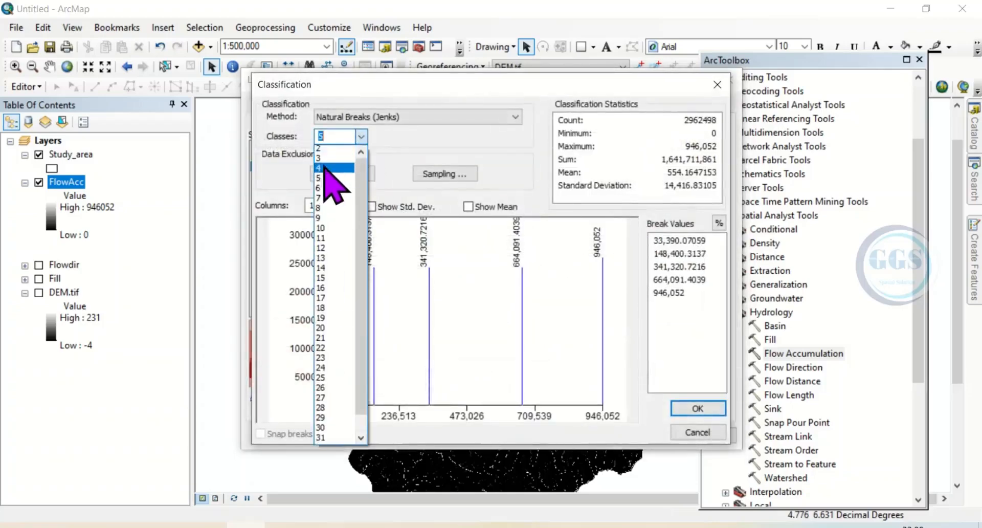
click(323, 163)
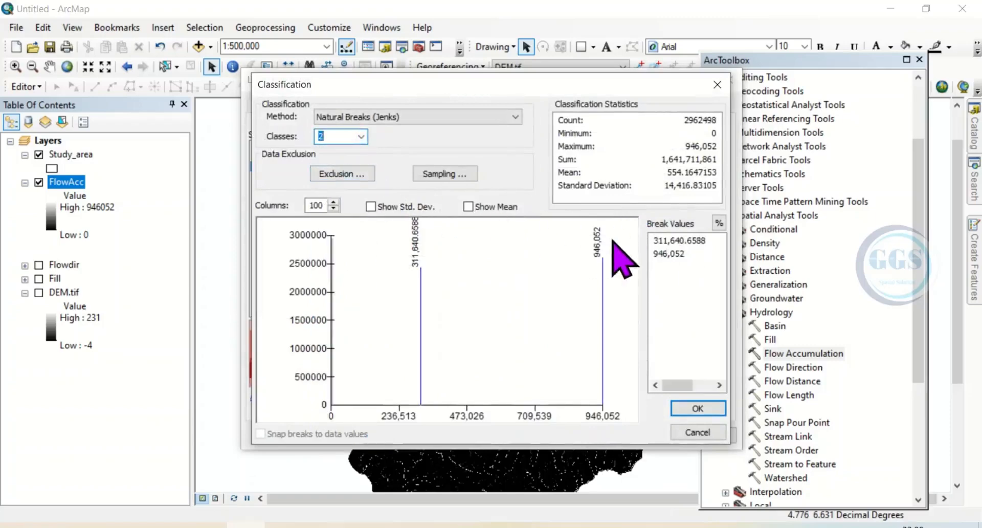
Set the first break value of the FlowAcc classification to 5,000 and accept the classification.
click(673, 242)
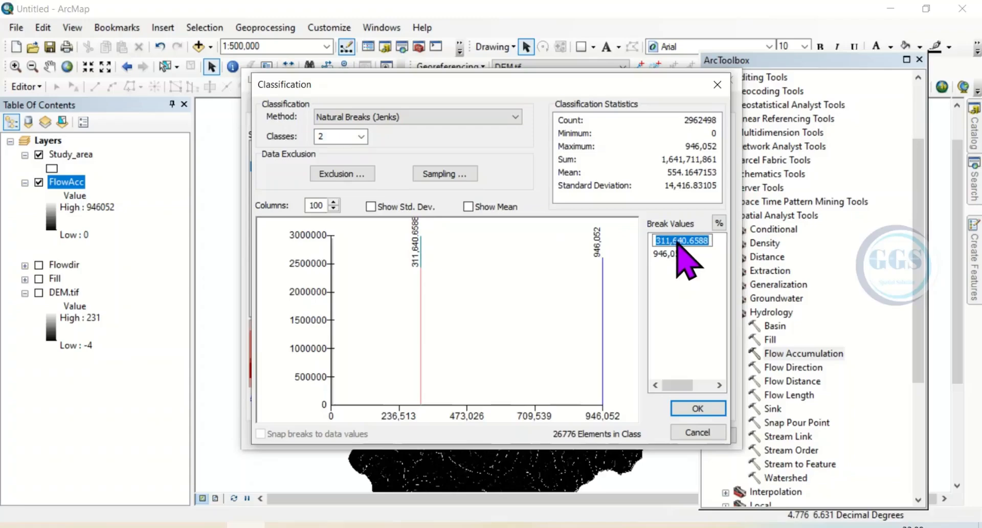
click(682, 240)
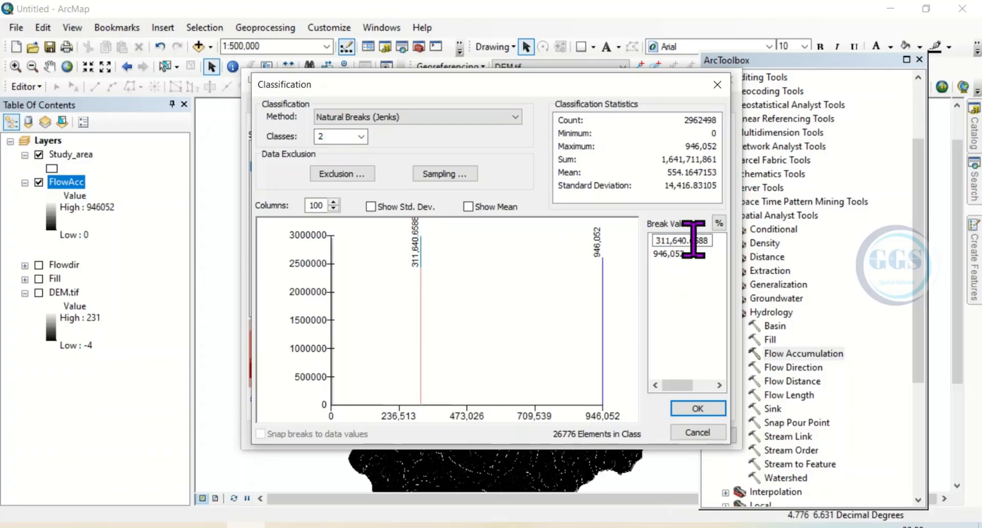
text(5)
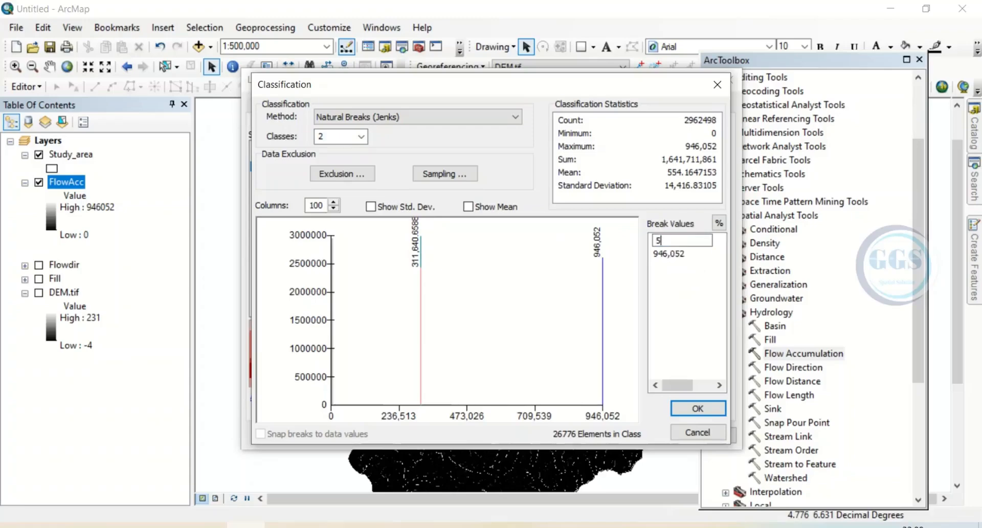
text(,000)
click(697, 409)
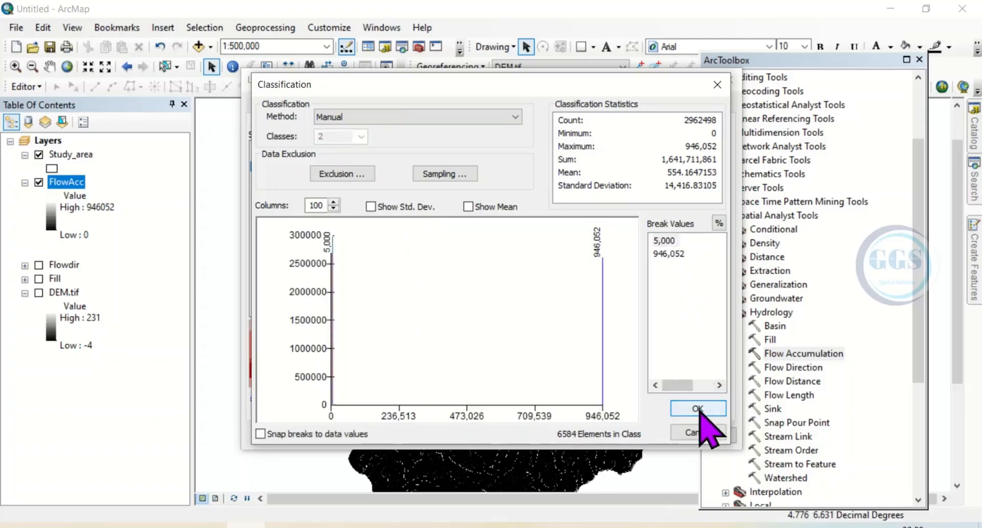
click(697, 409)
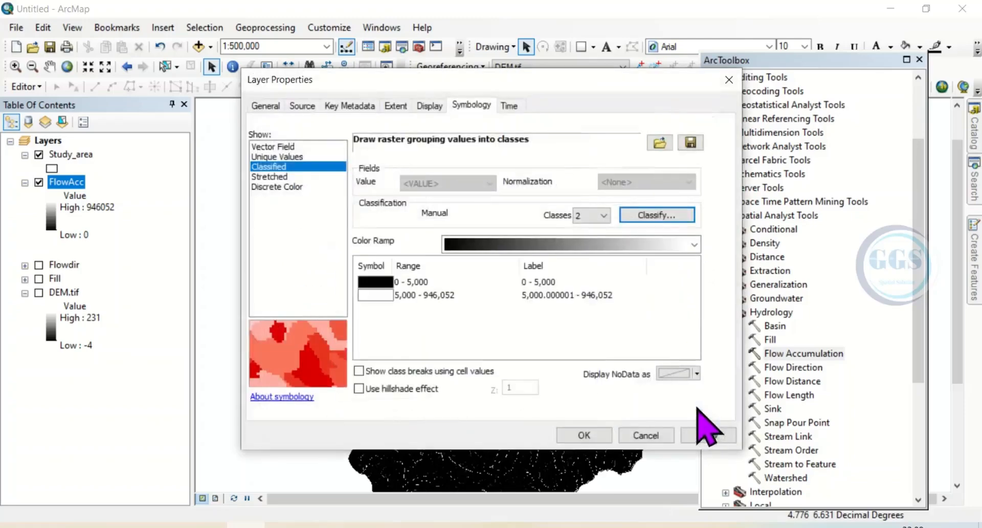
Set the FlowAcc layer's 0 - 5,000 class to No Color and its 5,000 - 946,052 class to blue, and apply the symbology.
click(378, 283)
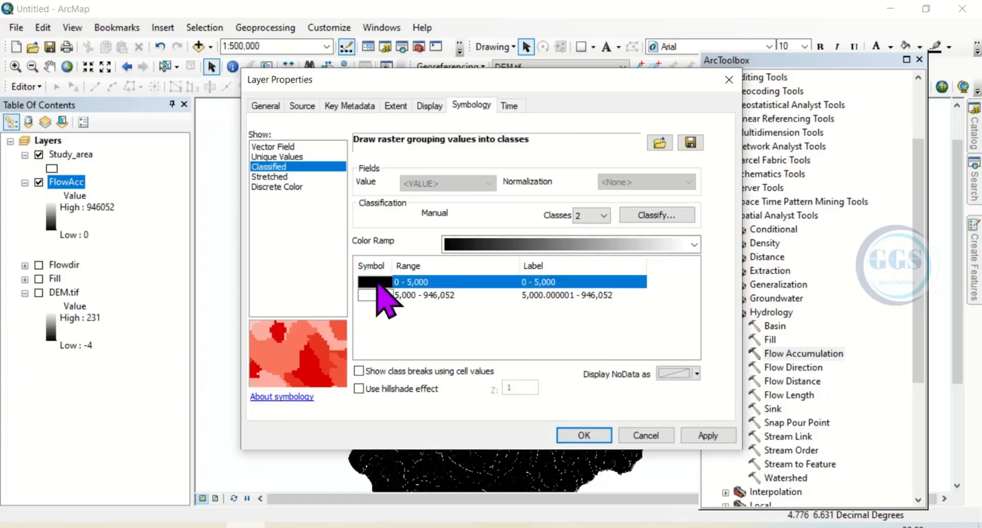
right_click(378, 285)
click(386, 313)
click(381, 296)
right_click(382, 296)
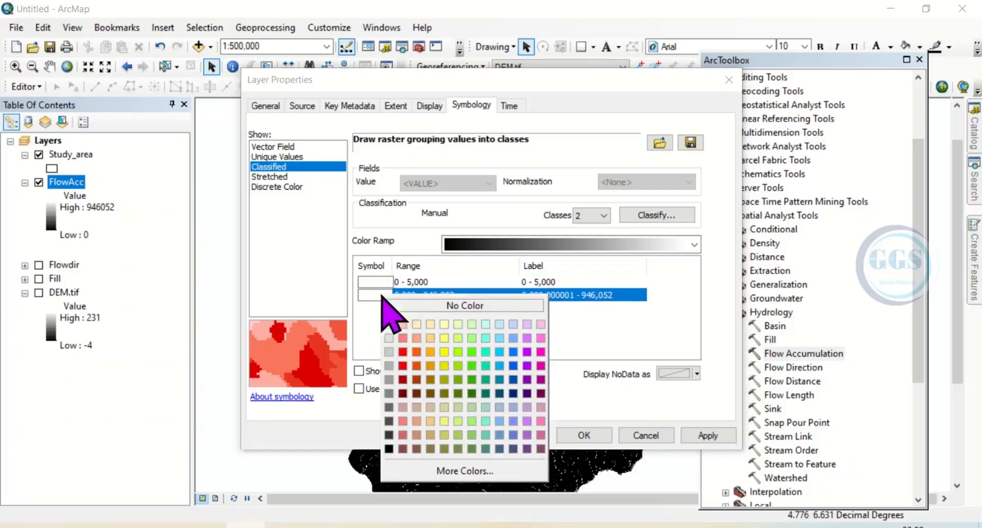
click(527, 365)
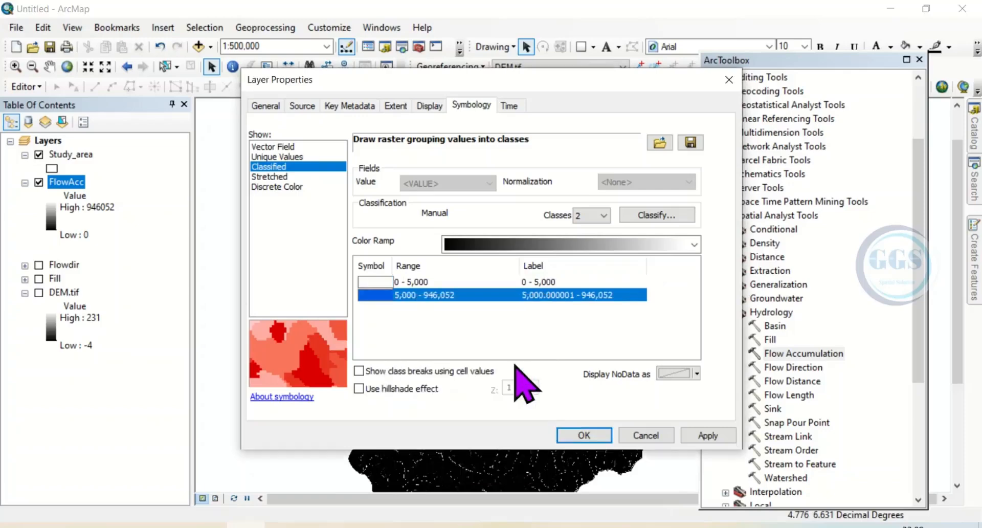
click(584, 435)
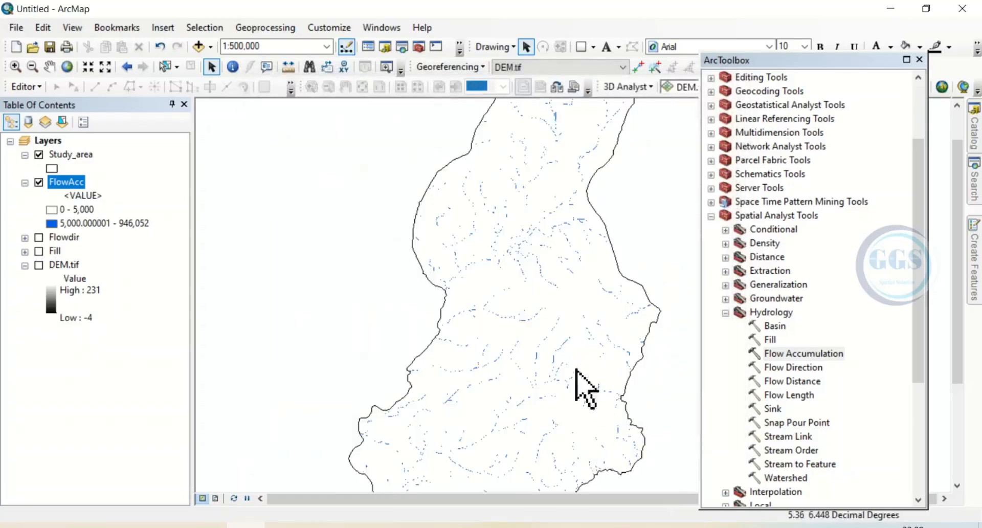
Examine the classified stream network inside the study area boundary at several scales, focusing on how the stream branches join.
scroll(532, 286, up, 4)
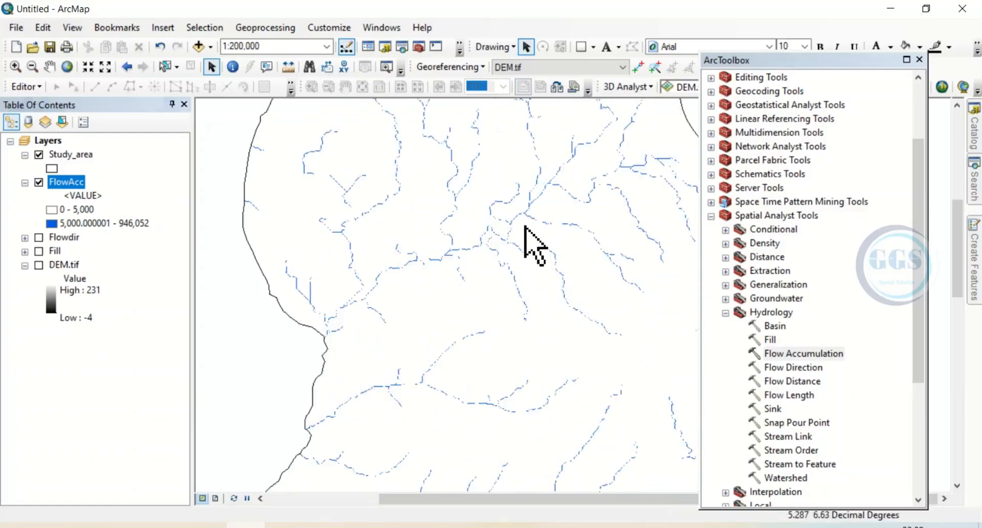
scroll(501, 199, up, 2)
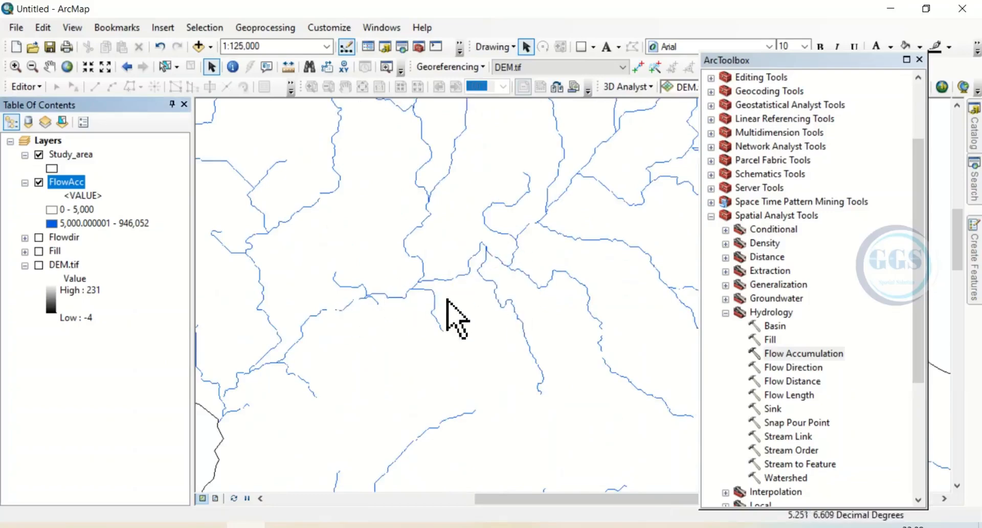
scroll(517, 244, down, 3)
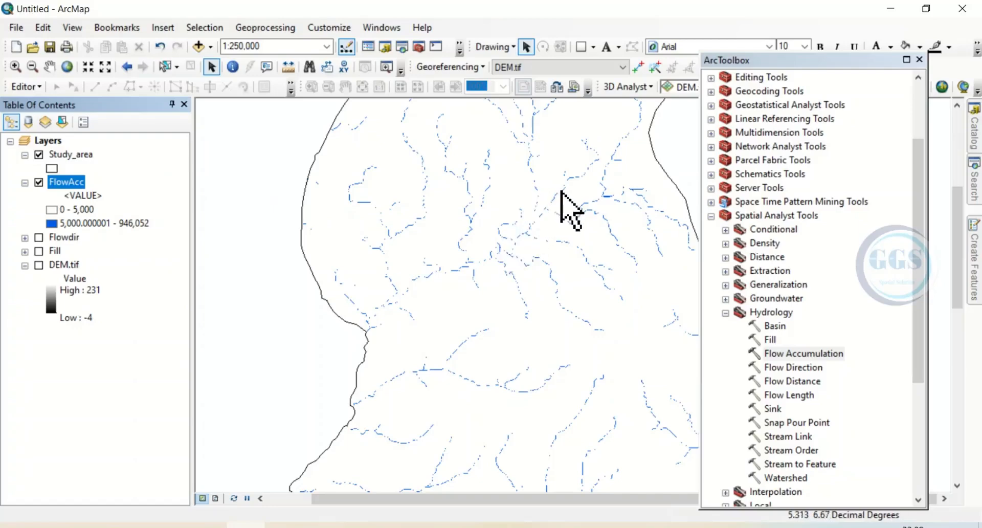
scroll(561, 193, down, 2)
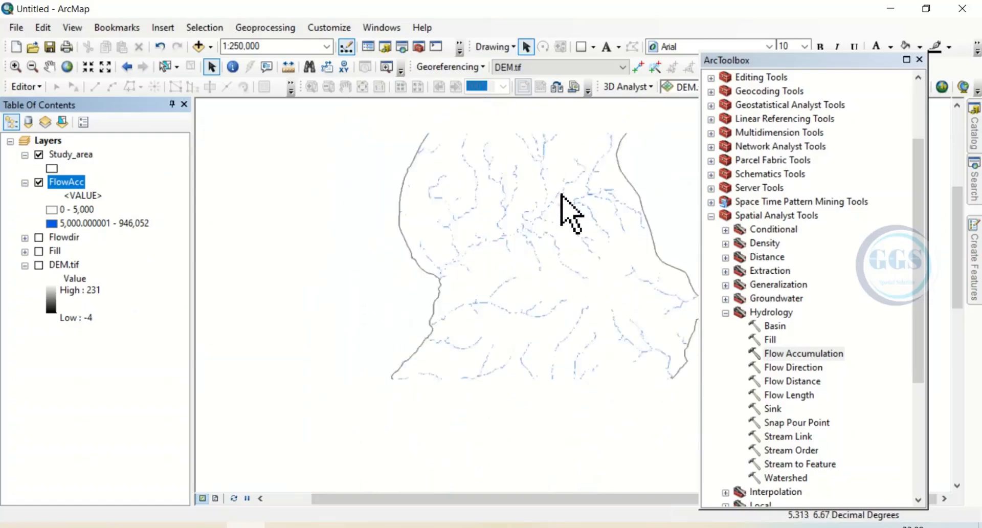
scroll(563, 193, up, 1)
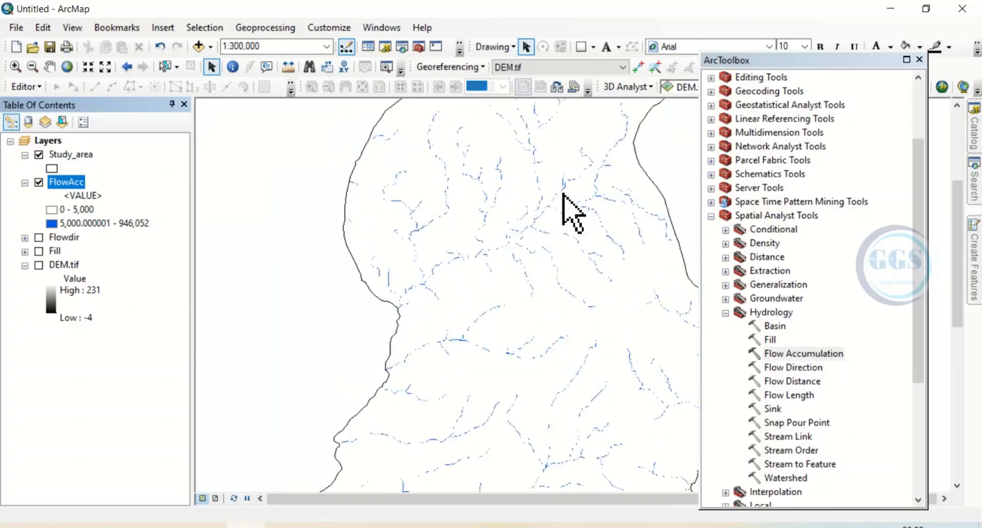
scroll(563, 194, up, 2)
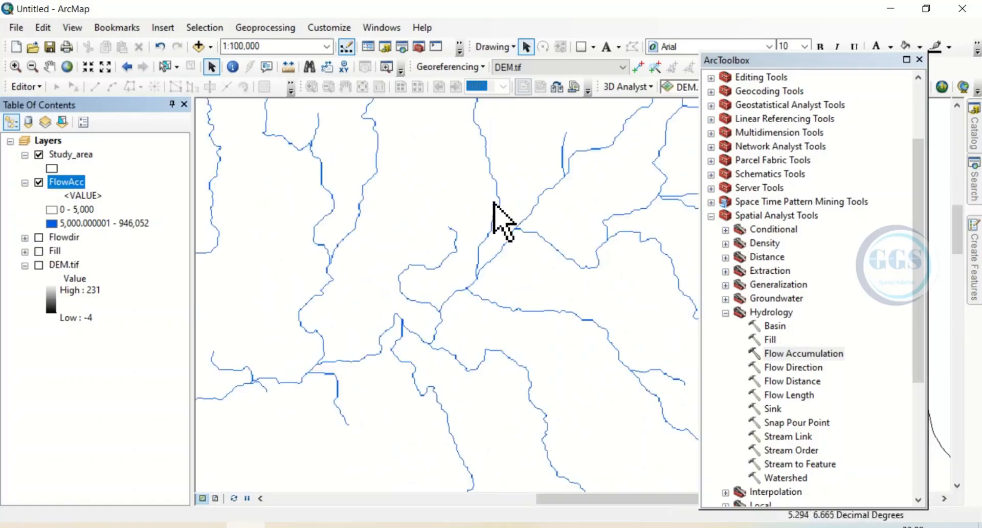
scroll(489, 211, down, 2)
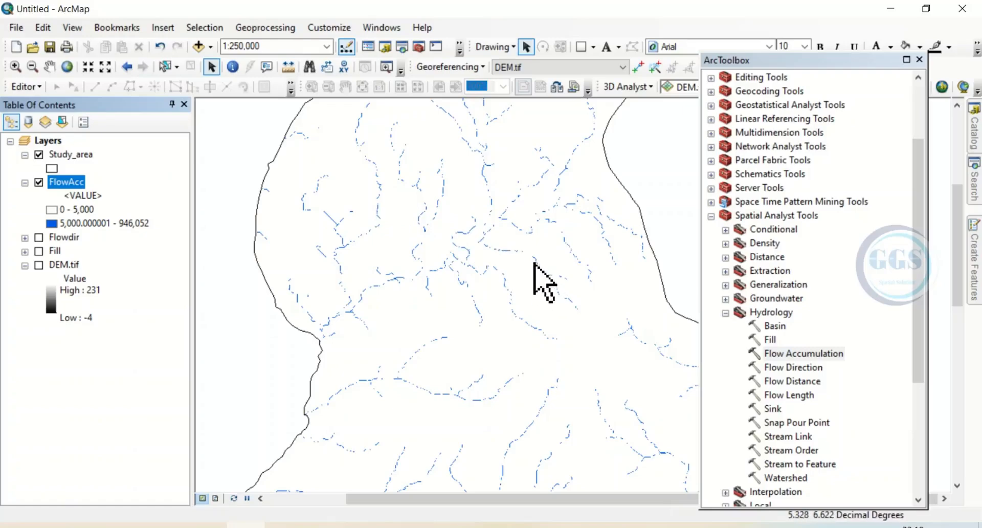
scroll(522, 253, up, 3)
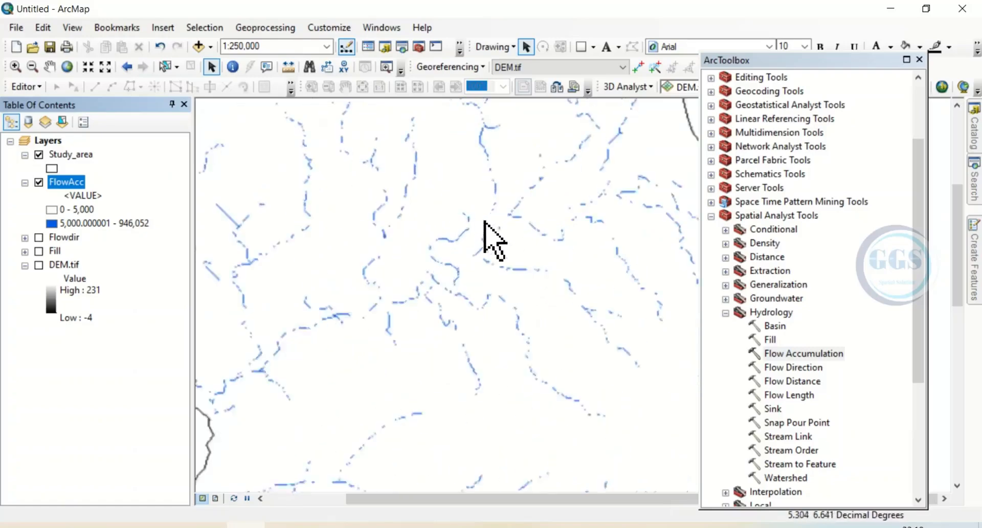
scroll(486, 228, up, 2)
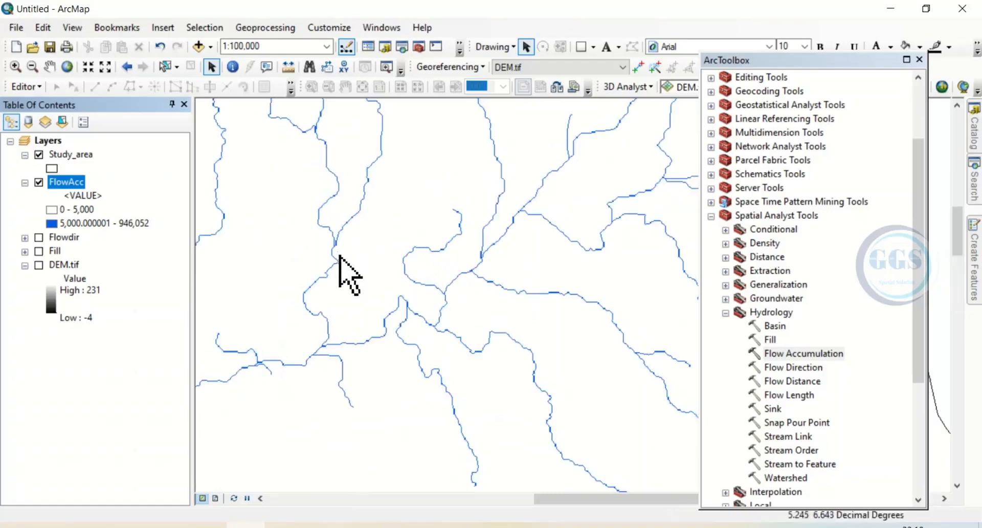
Switch to PowerPoint, highlight the "Create stream order" item on the Steps slide, and return to ArcMap.
click(284, 526)
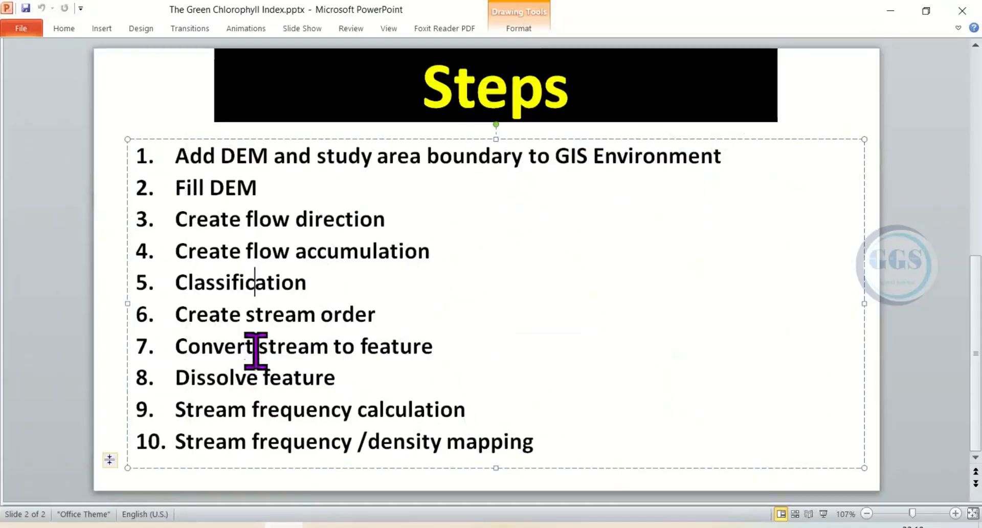
drag(393, 317, 193, 321)
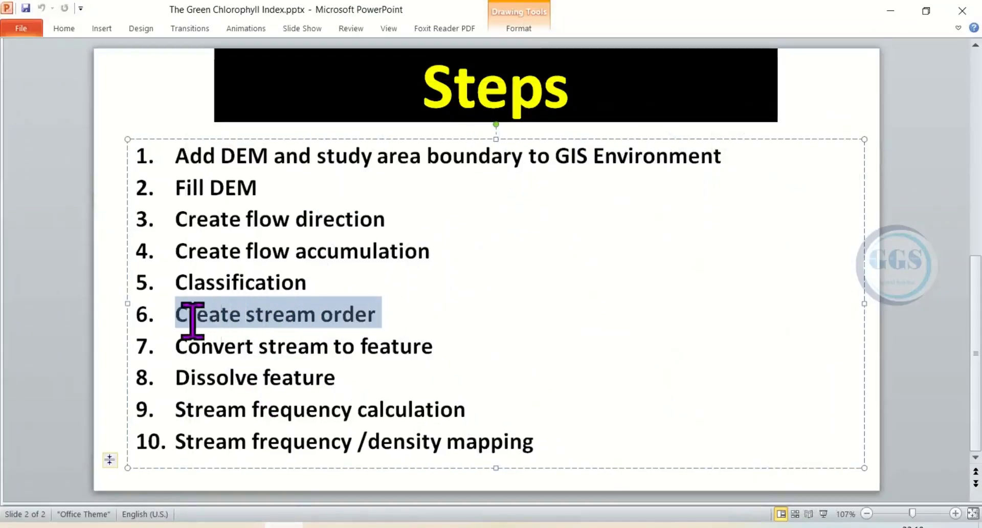
click(220, 314)
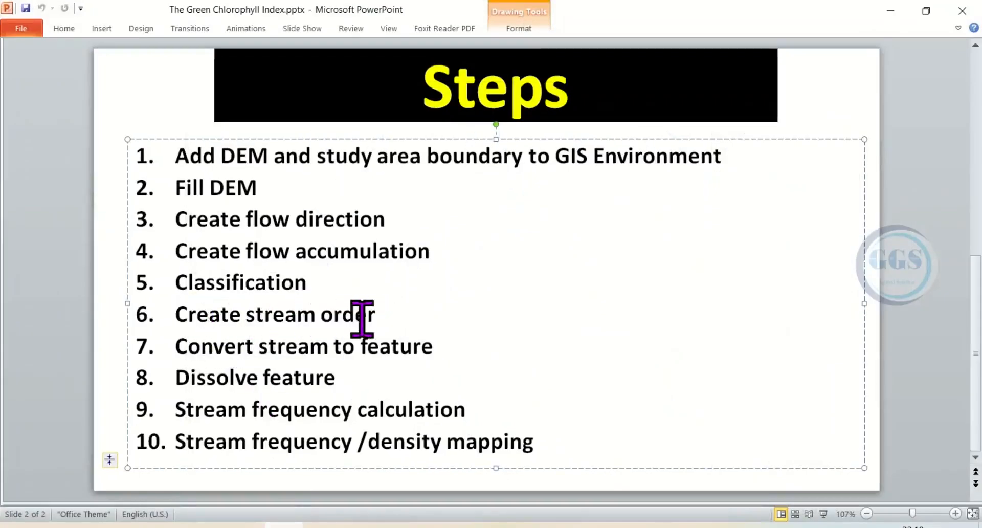
drag(362, 318, 178, 329)
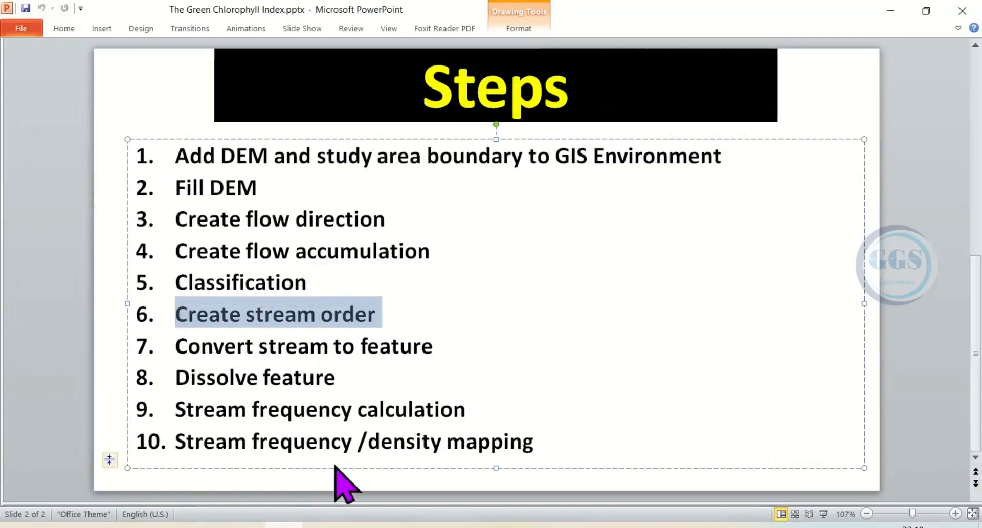
click(246, 526)
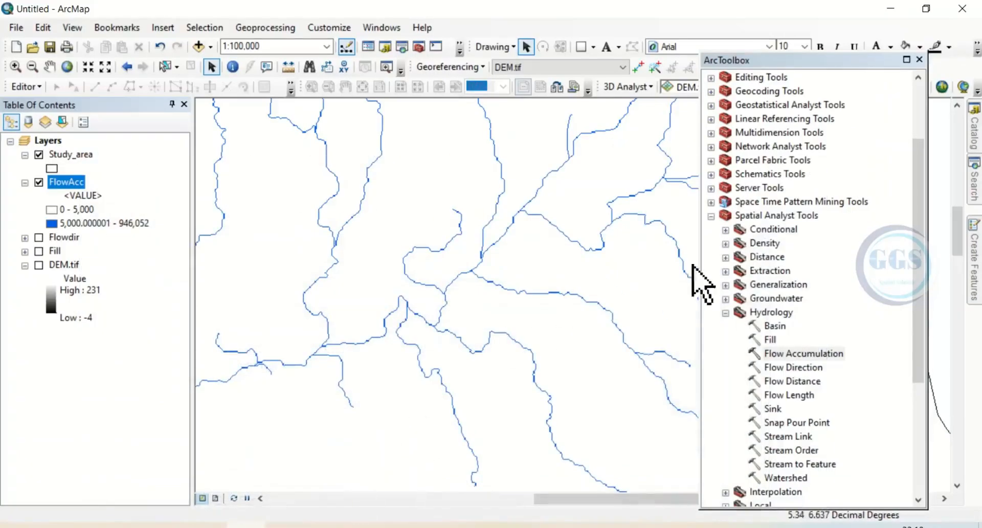
Open the Raster Calculator from the Map Algebra toolset and enter the expression "FlowAcc" > 5000.
scroll(752, 328, down, 5)
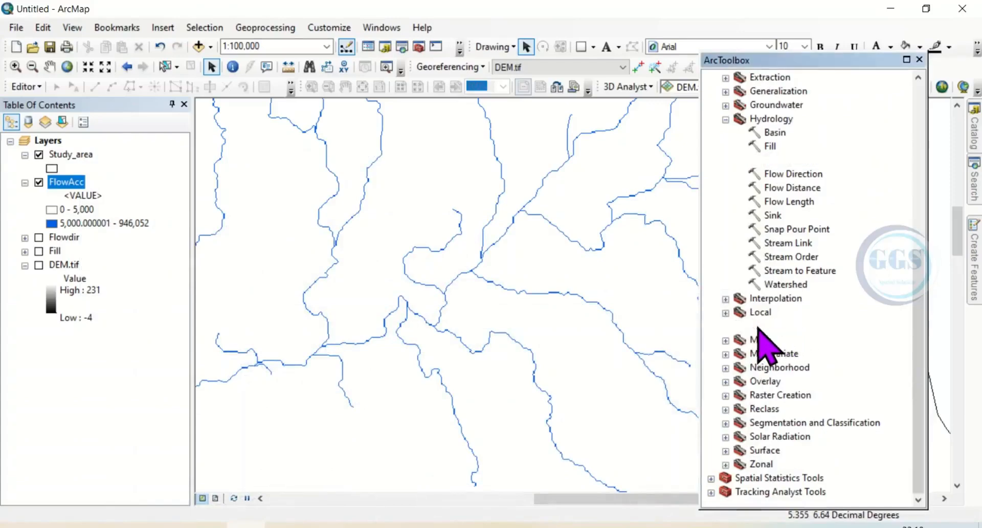
click(760, 328)
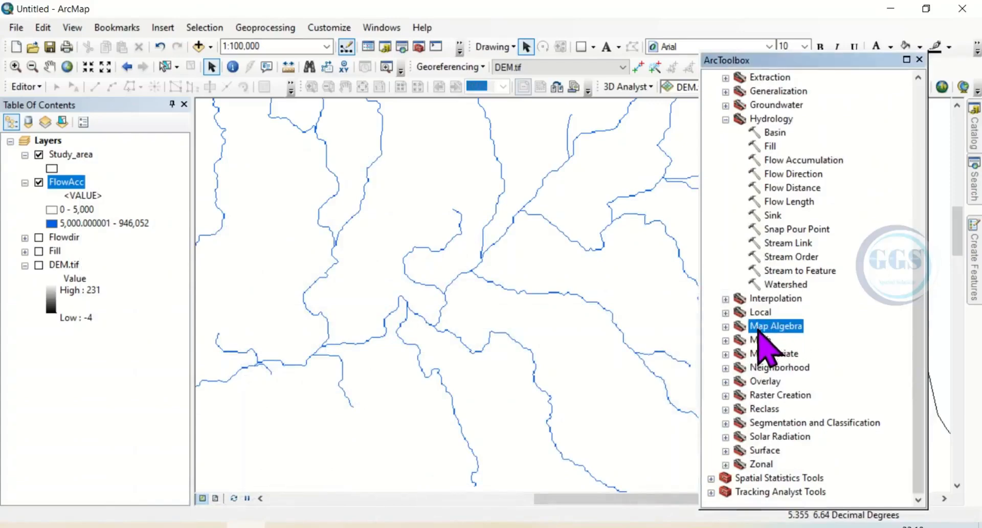
double_click(737, 327)
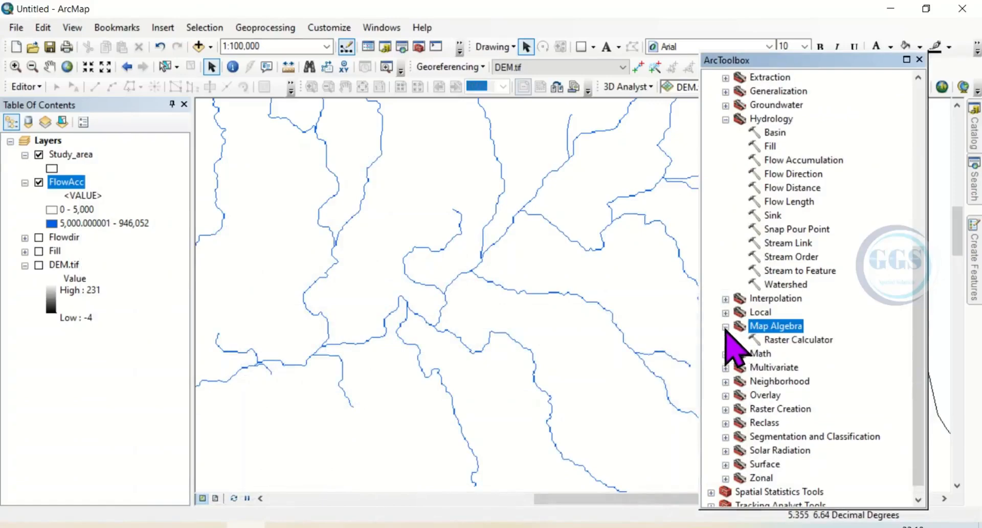
double_click(788, 340)
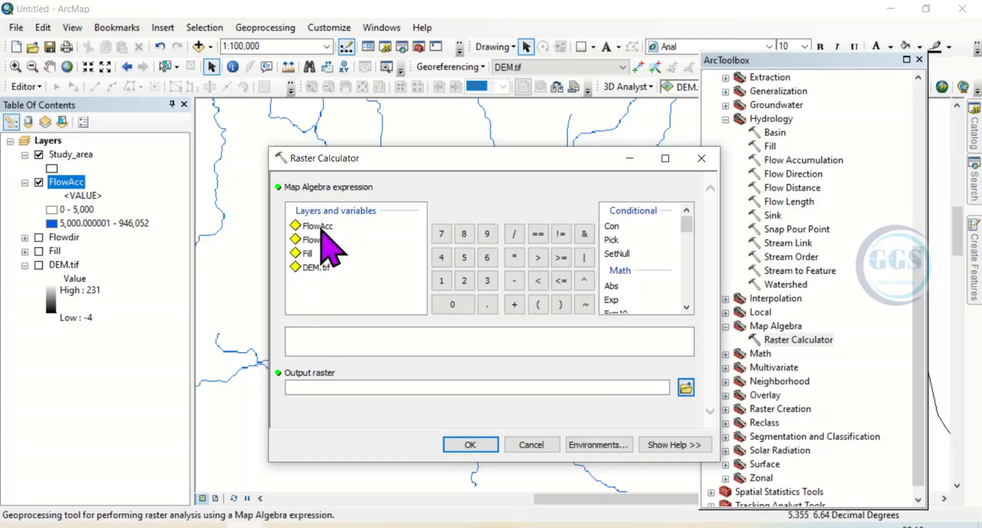
click(538, 257)
click(464, 257)
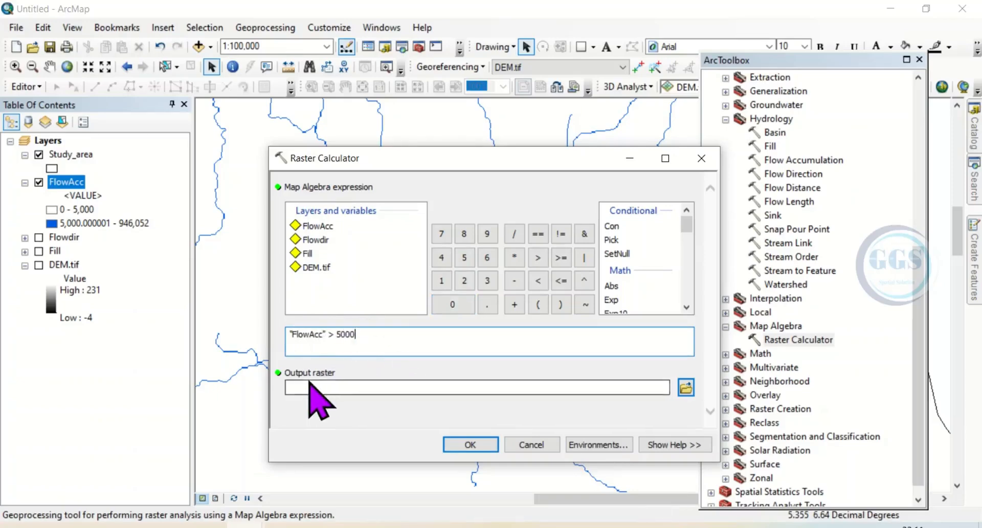
Save the output raster as RasterCal in the Drainage frequency analysis folder, run the calculation, and inspect the result.
click(686, 388)
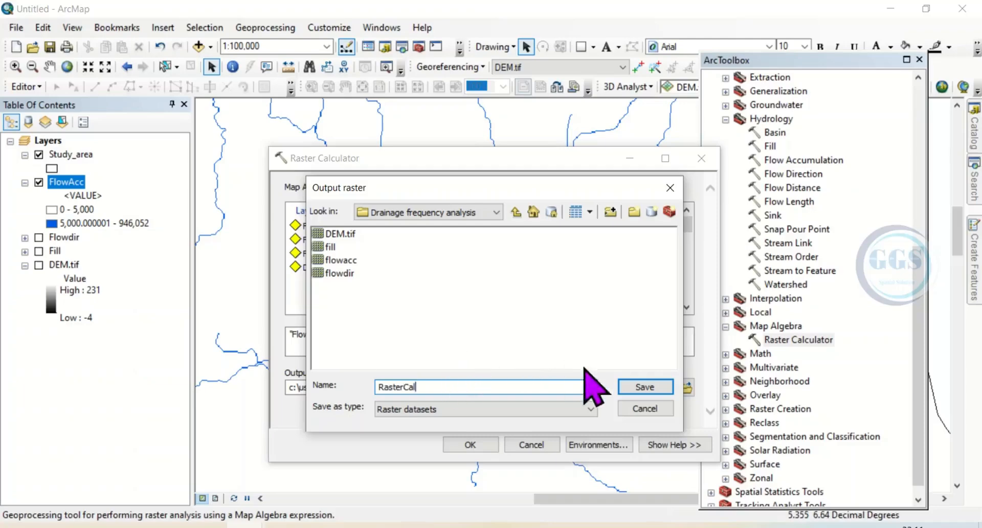
click(646, 387)
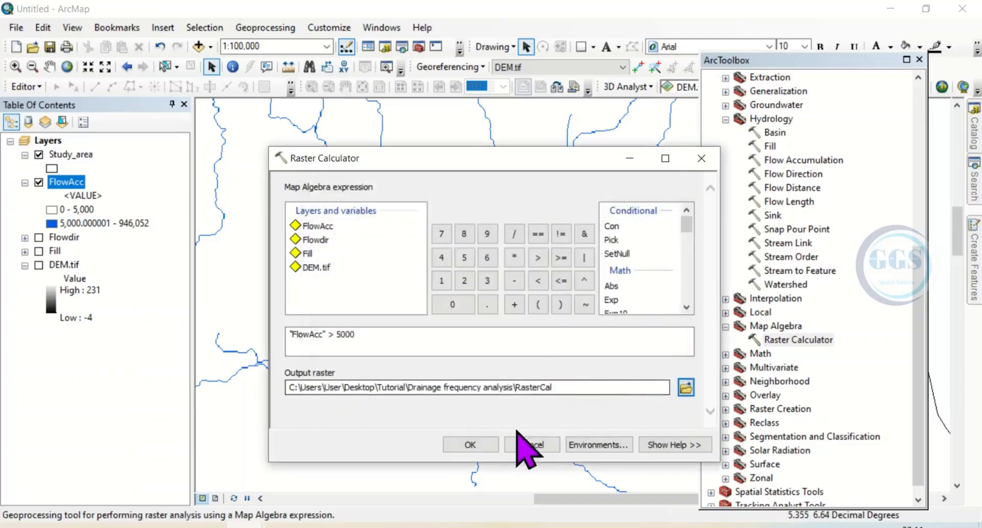
click(484, 444)
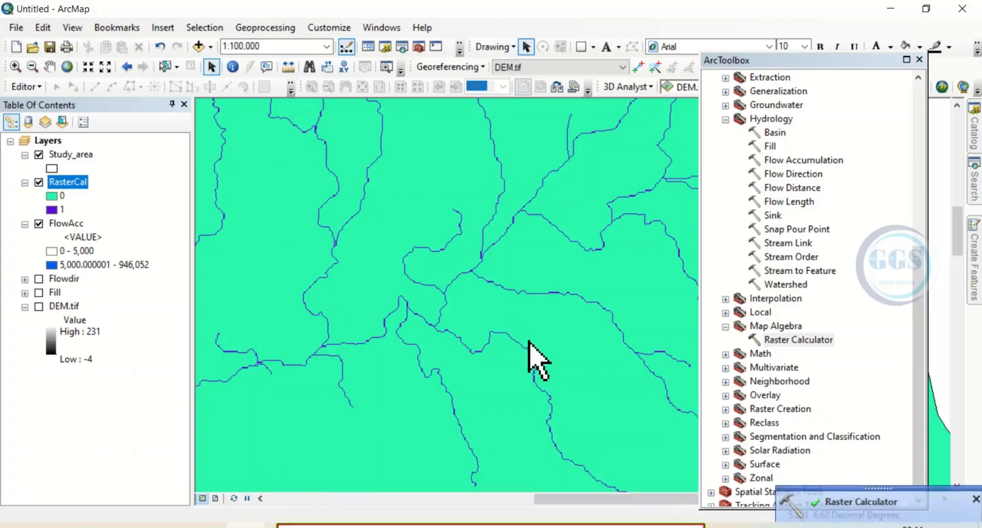
scroll(535, 366, up, 3)
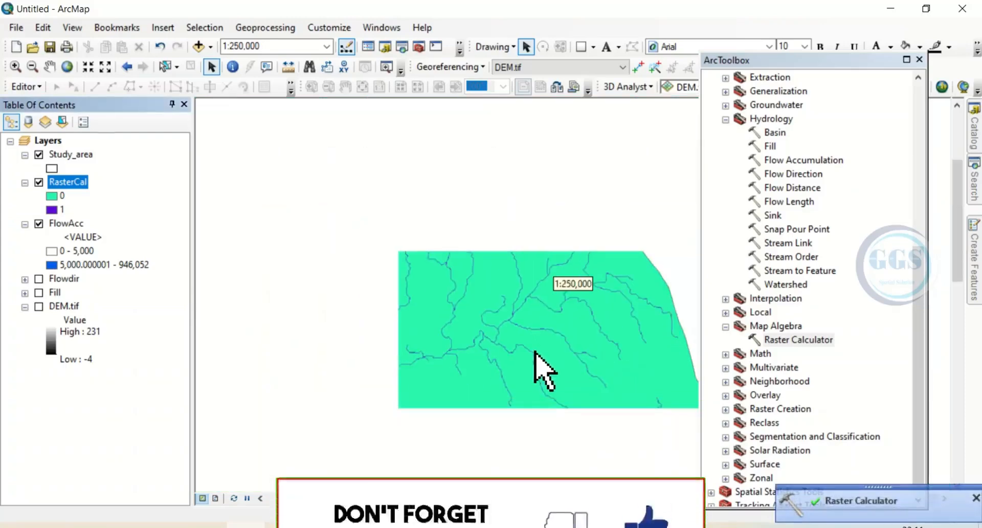
scroll(535, 352, up, 1)
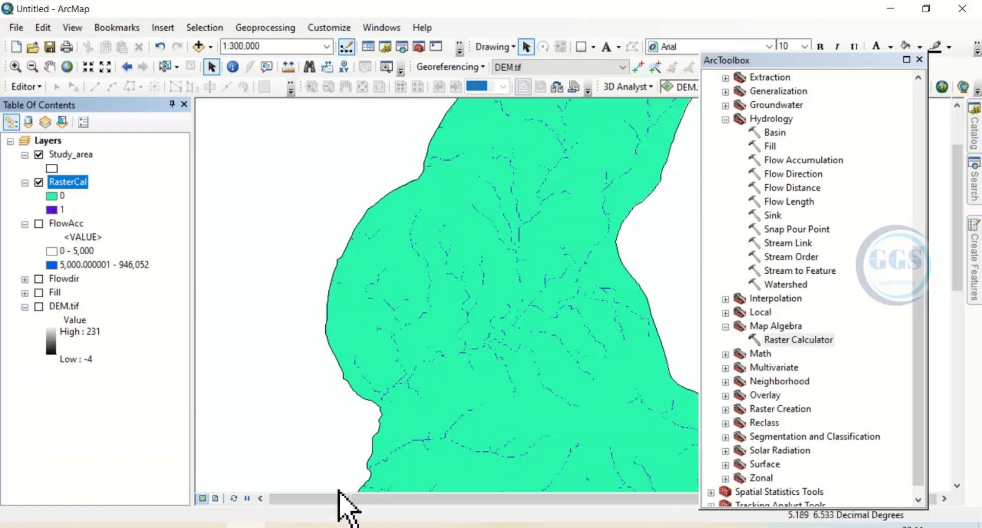
Bring up PowerPoint's Steps slide again, highlight "Create stream order", and go back to ArcMap.
click(285, 527)
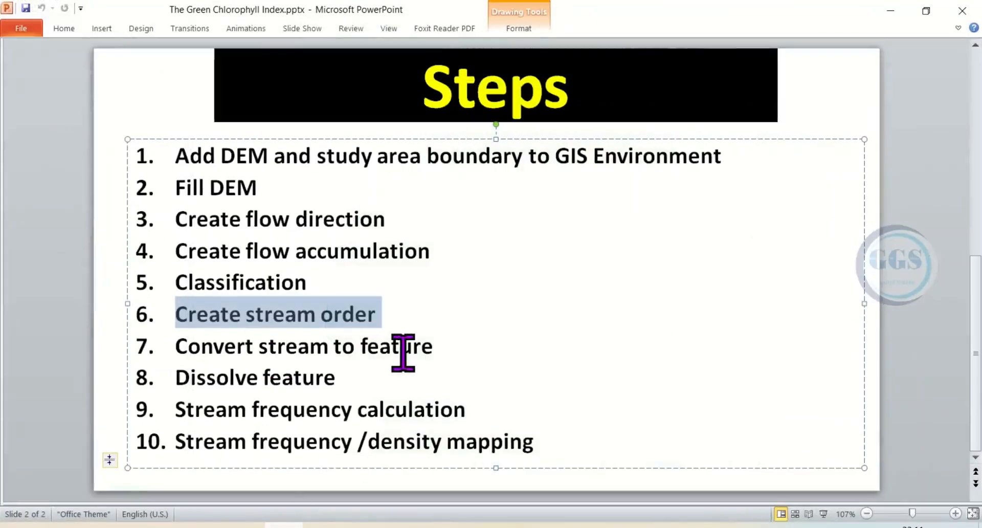
click(297, 326)
drag(378, 314, 204, 330)
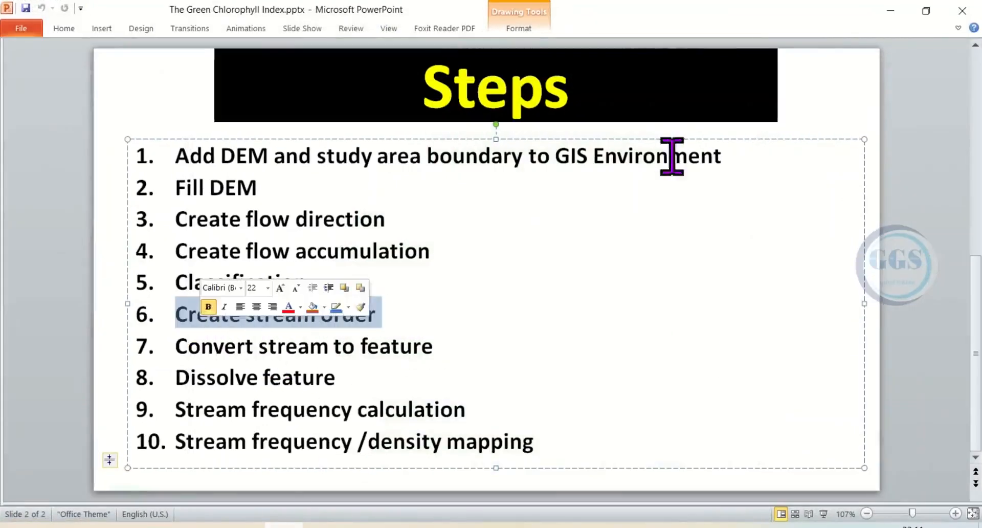
click(890, 11)
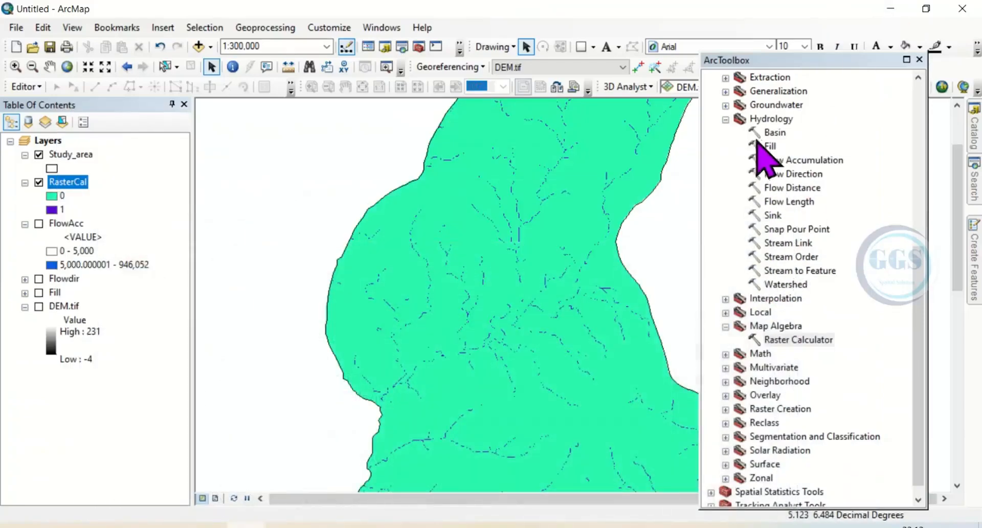
Open the Stream Order tool from the Hydrology toolset, with RasterCal as the stream raster and Flowdir as the flow direction raster.
click(765, 120)
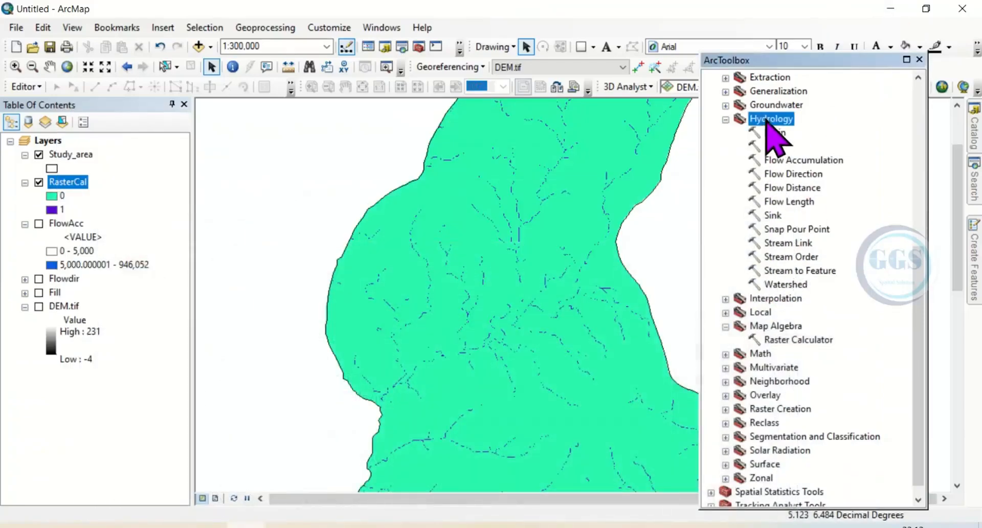
click(798, 258)
double_click(796, 257)
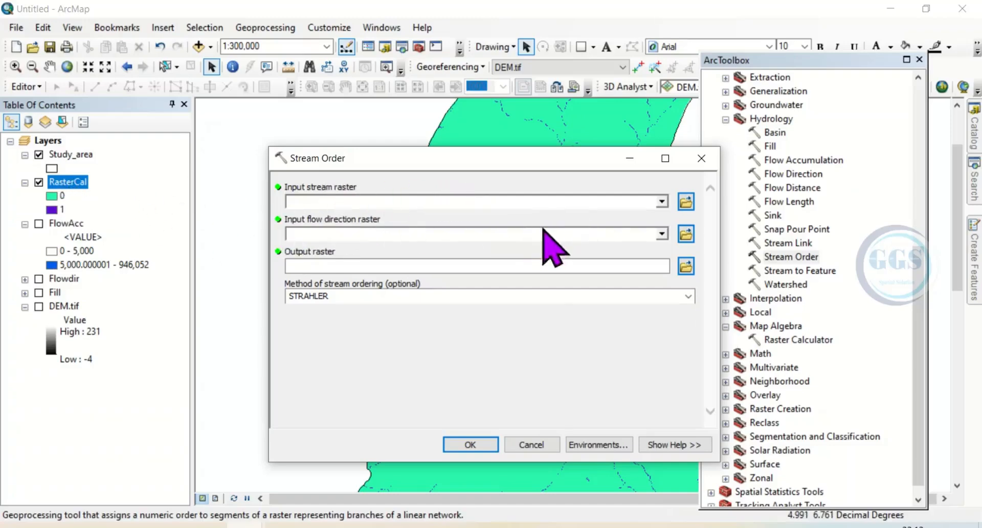
click(662, 201)
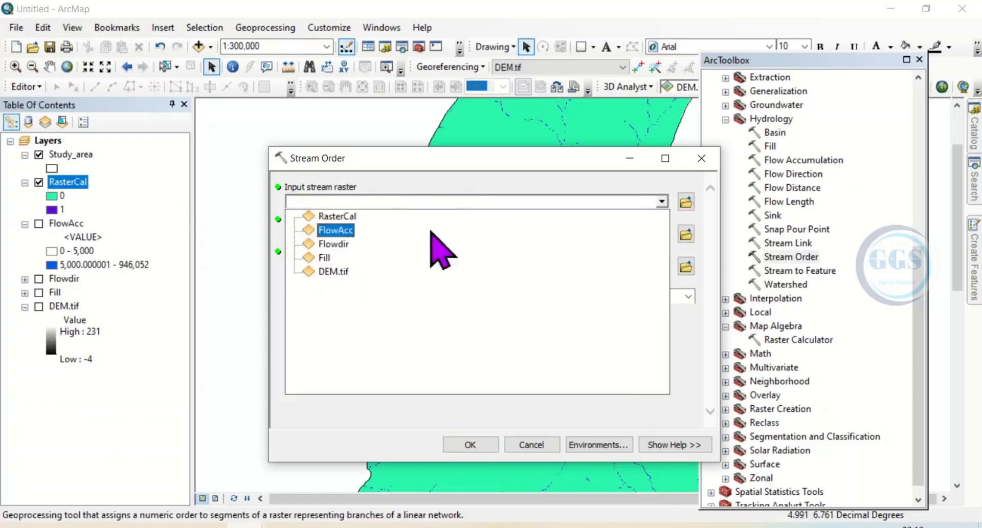
click(325, 216)
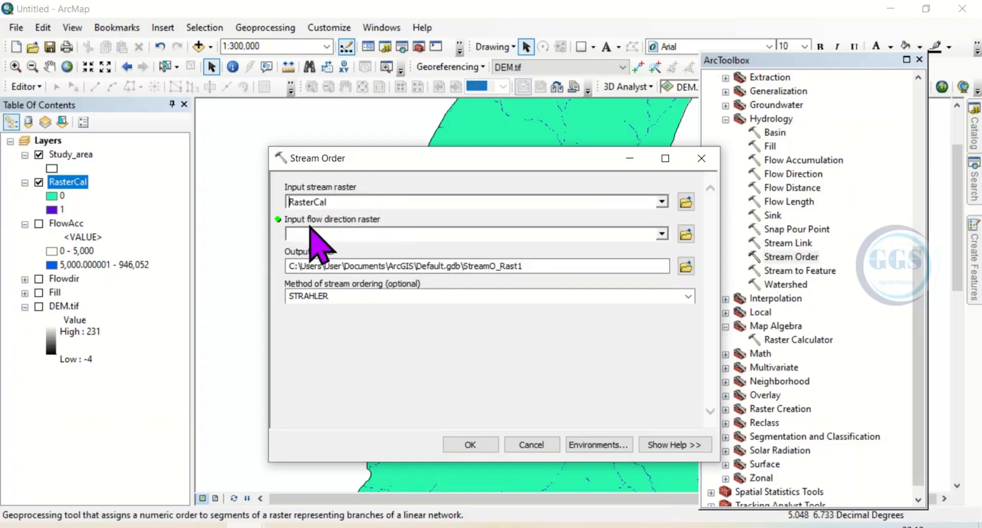
click(662, 234)
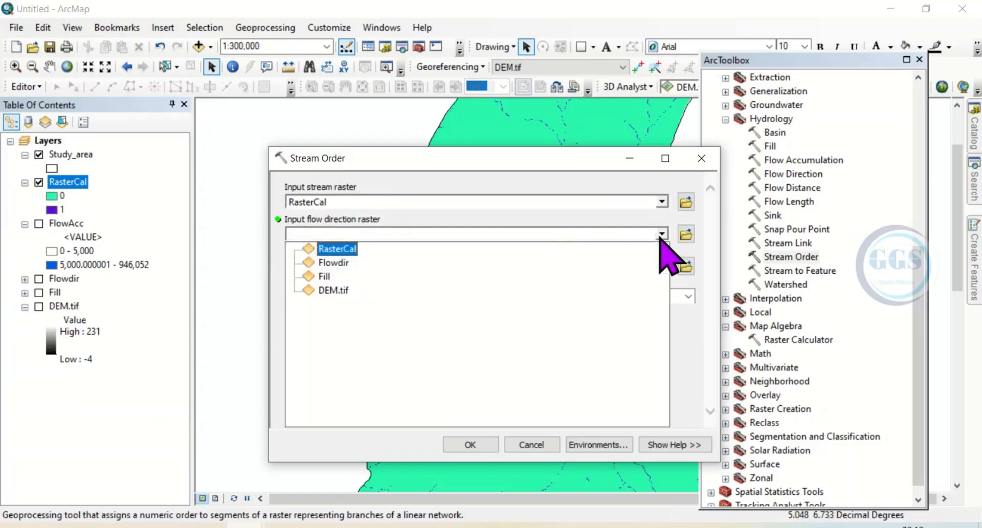
click(335, 263)
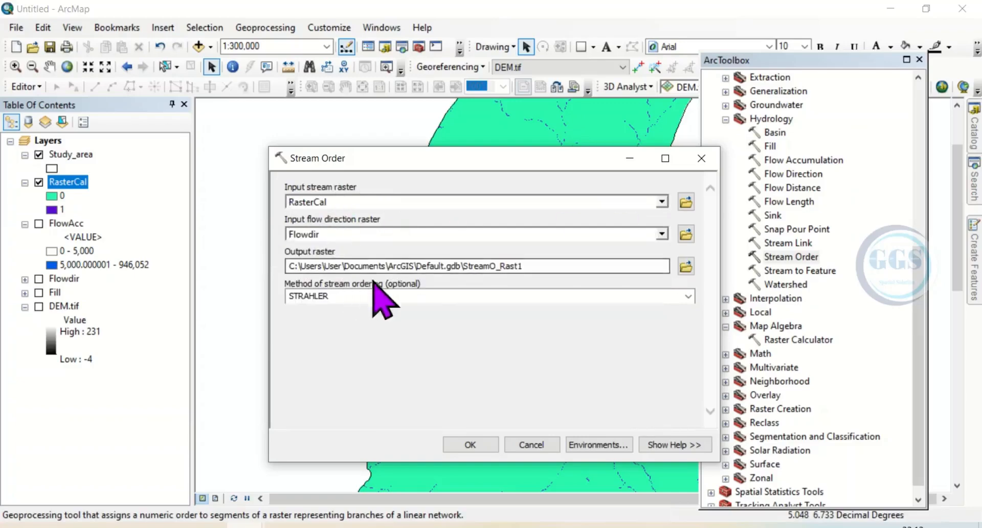
Save the output raster as StreamOrder in the Drainage frequency analysis folder and run the Stream Order tool.
click(685, 268)
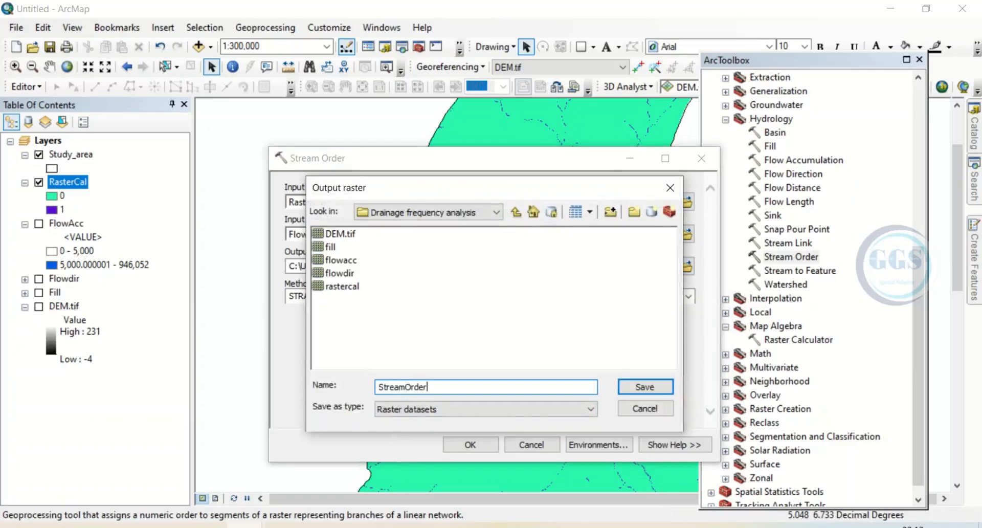
click(643, 389)
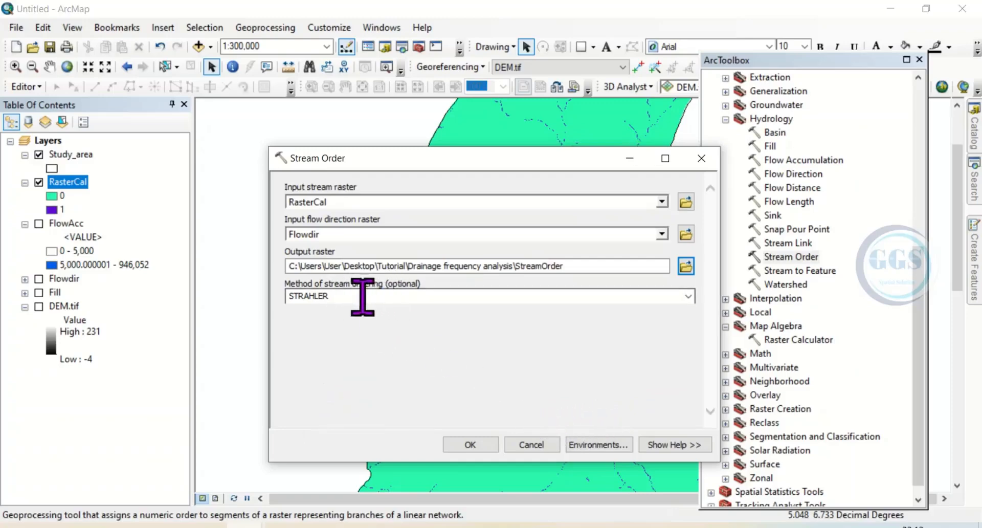
click(471, 444)
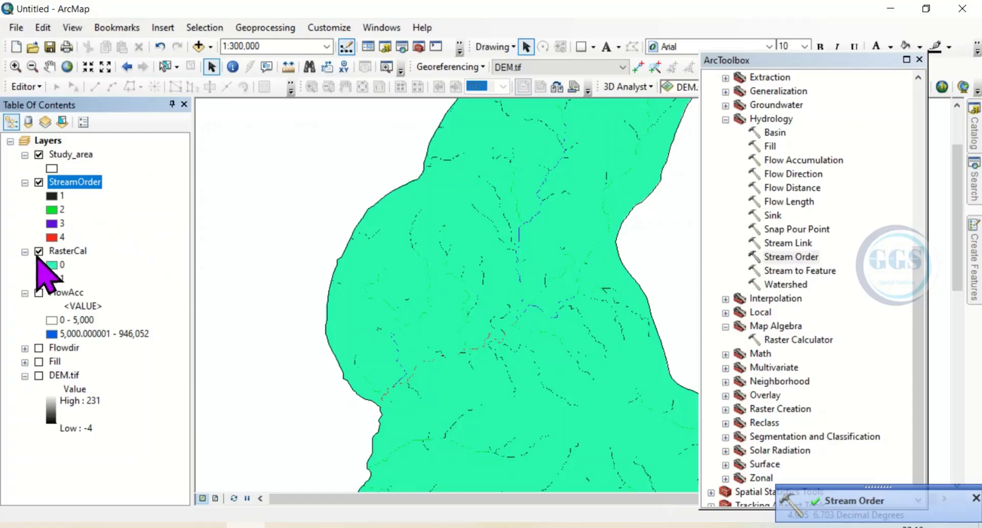
Hide the RasterCal layer and examine the StreamOrder raster across the whole study area.
click(39, 251)
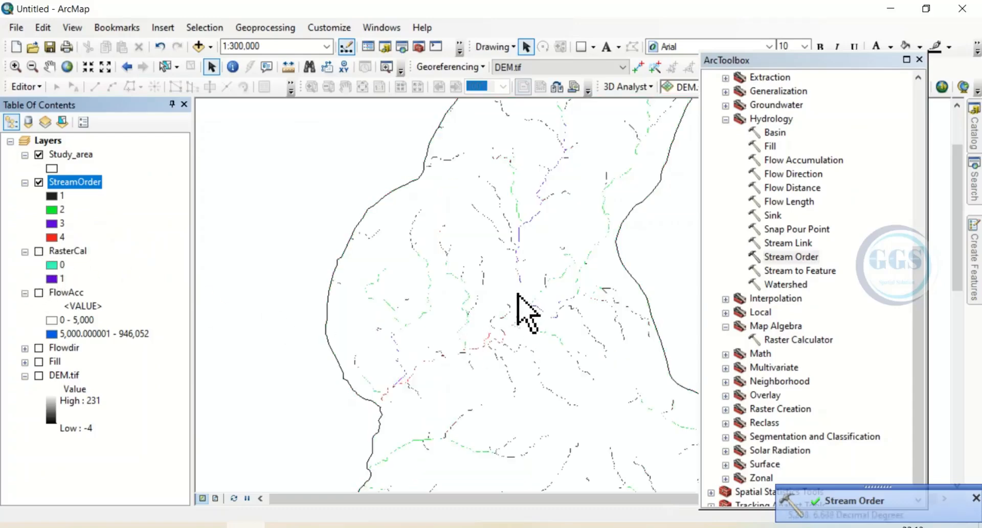
scroll(518, 302, up, 2)
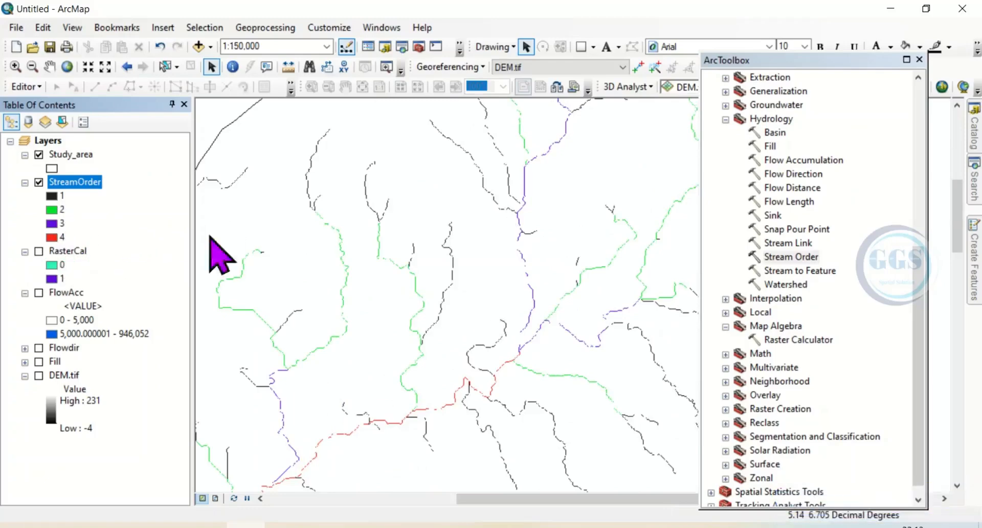
scroll(520, 319, down, 3)
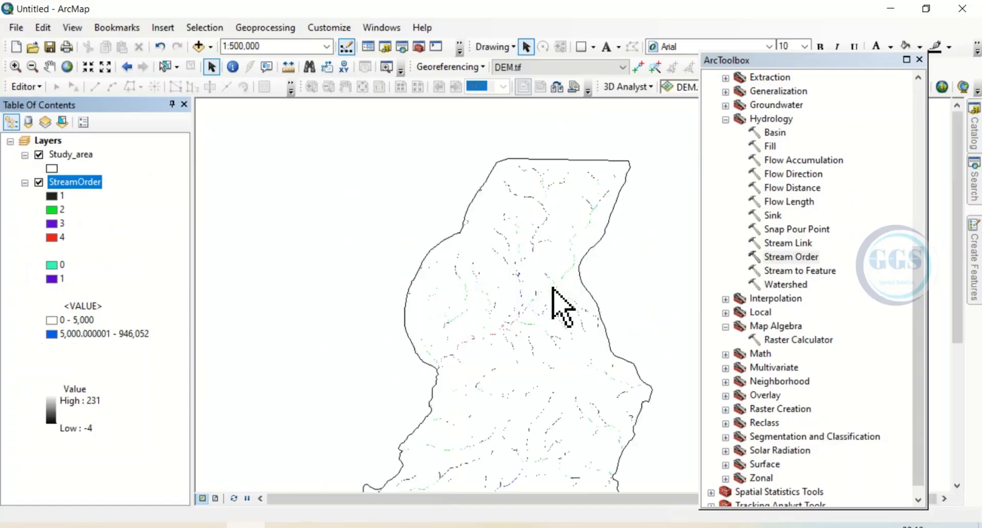
scroll(563, 307, down, 1)
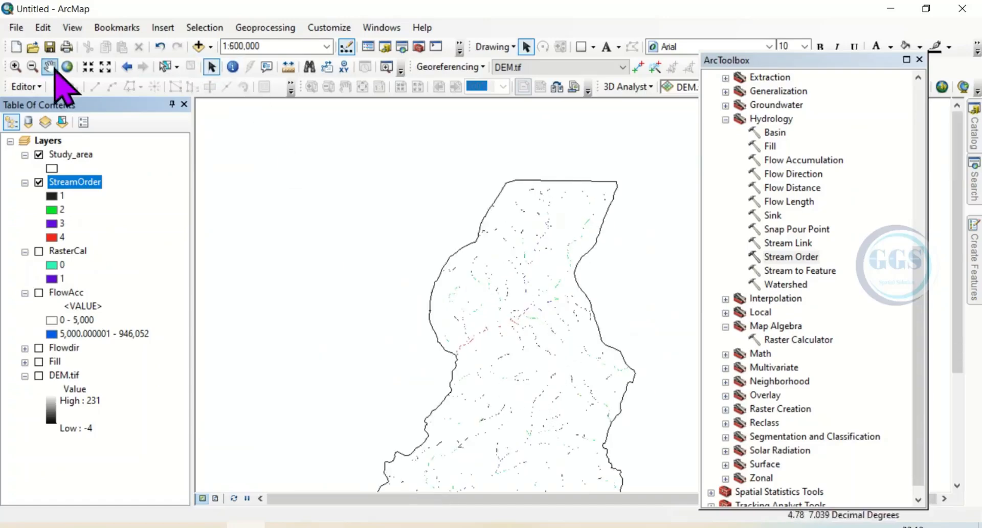
click(50, 66)
drag(538, 274, 548, 158)
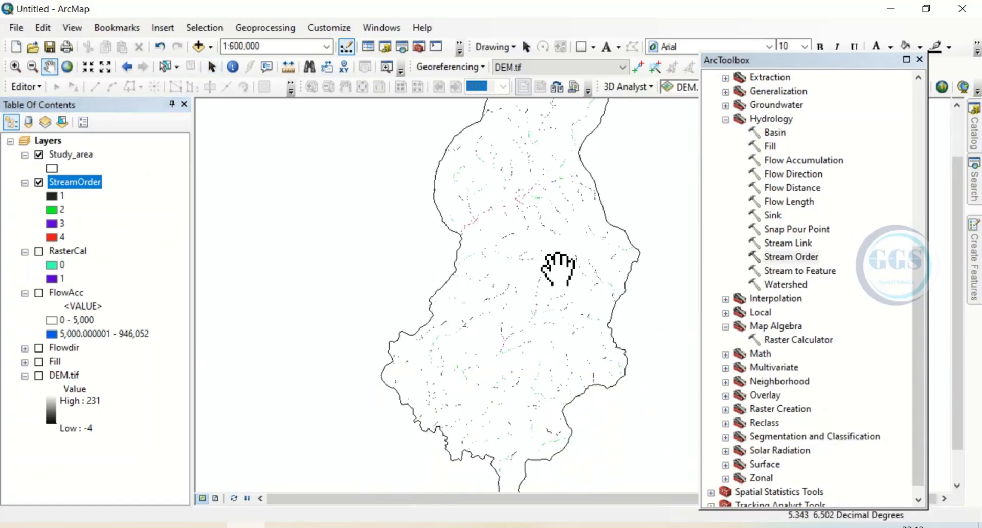
scroll(558, 267, down, 1)
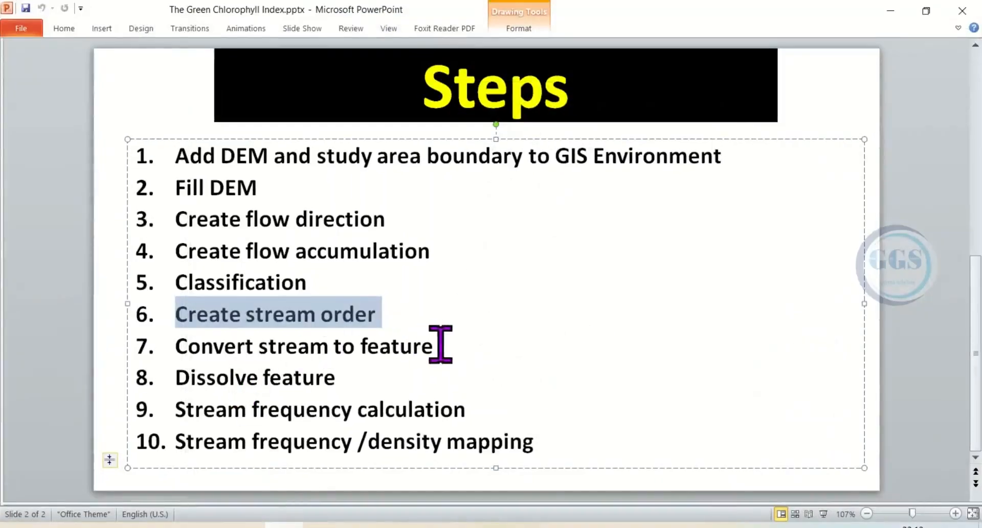
Switch to PowerPoint, highlight the "Convert stream to feature" item on the Steps slide, and return to ArcMap.
drag(441, 344, 198, 358)
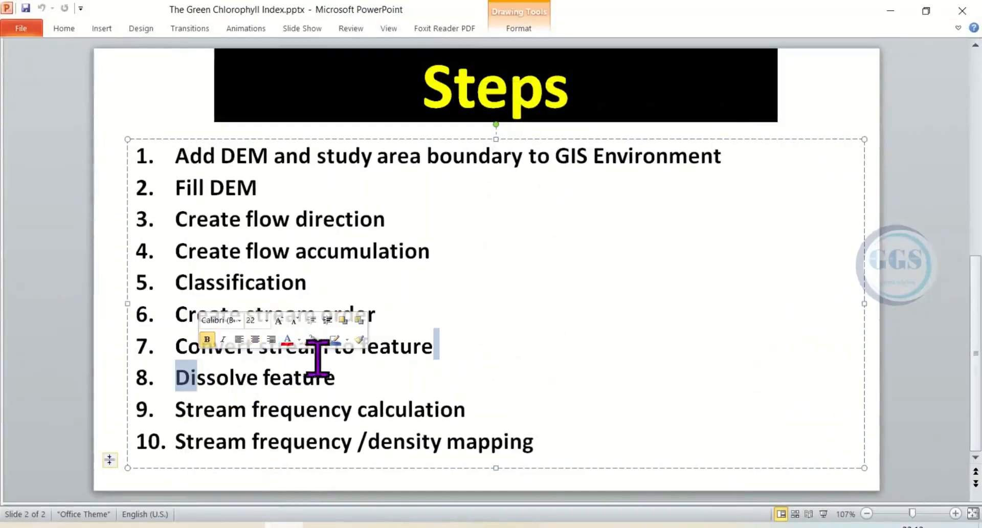
triple_click(432, 351)
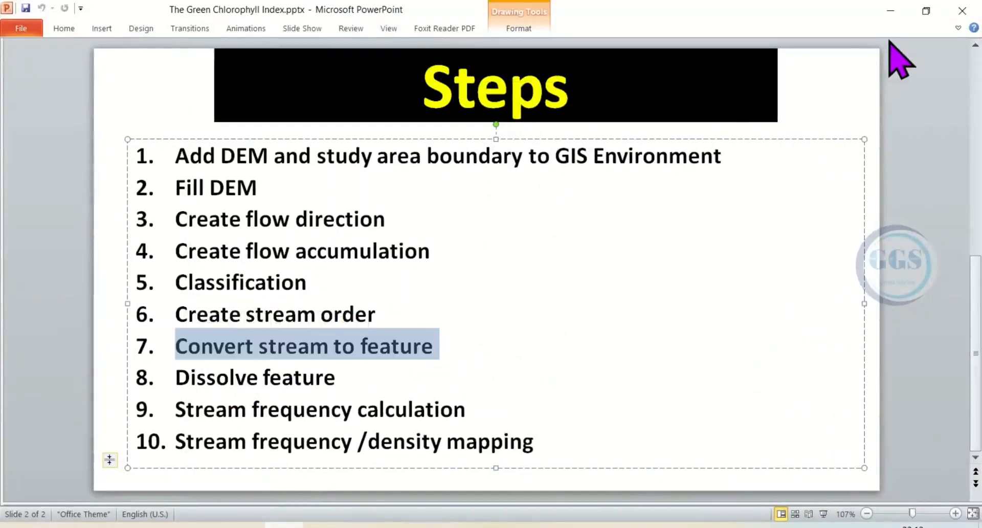
click(891, 12)
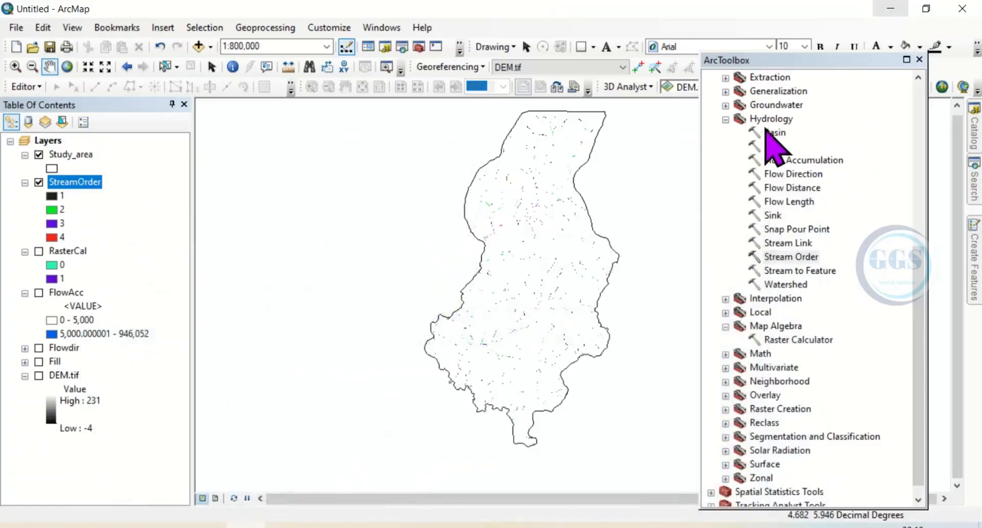
Open the Stream to Feature tool, with StreamOrder as the stream raster and Flowdir as the flow direction raster.
click(797, 271)
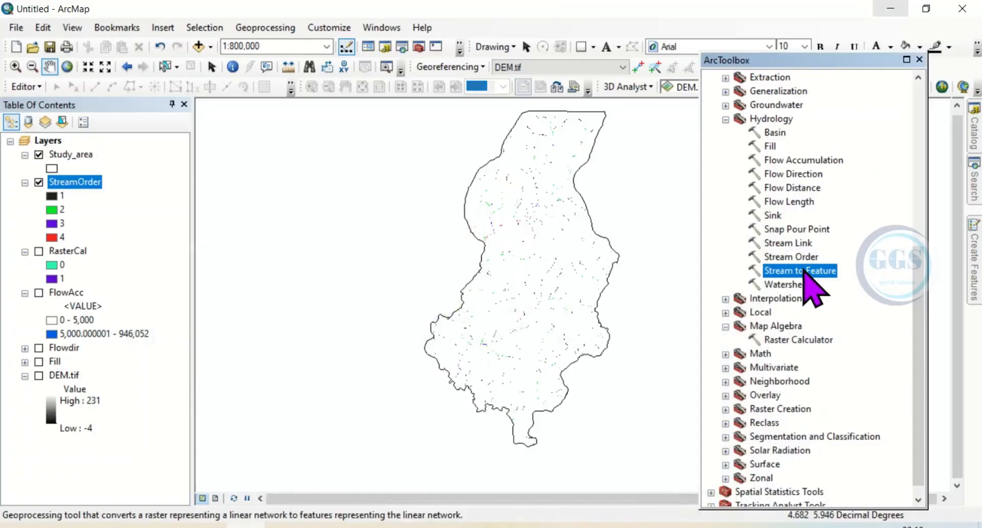
double_click(805, 272)
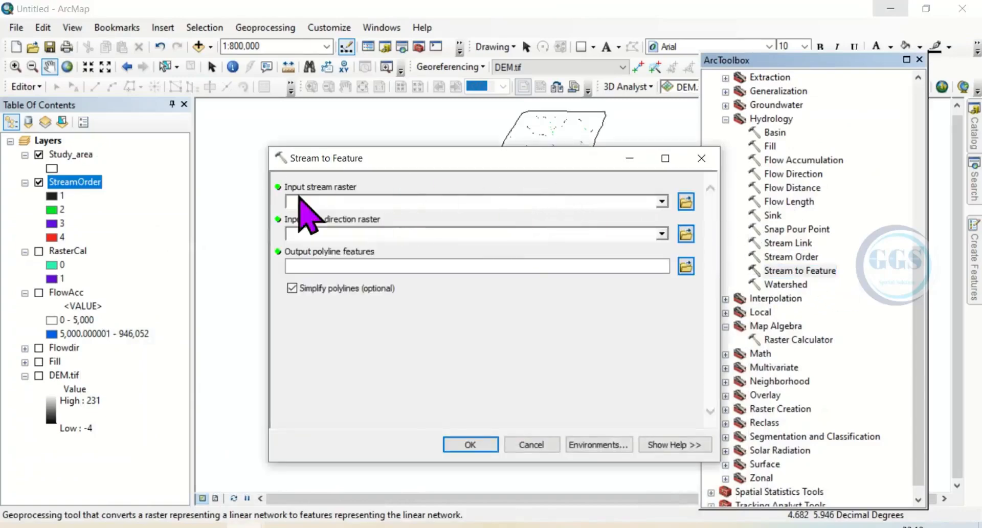
click(662, 202)
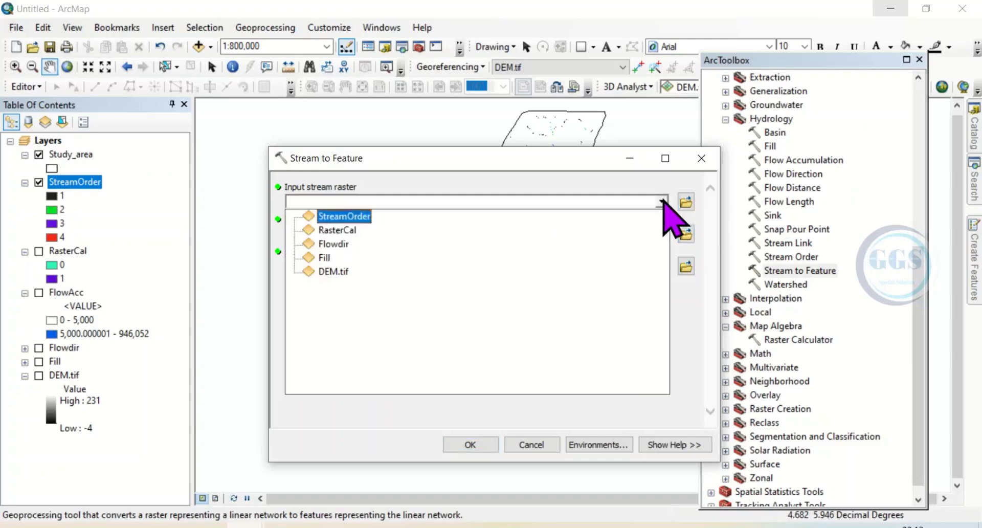
click(350, 217)
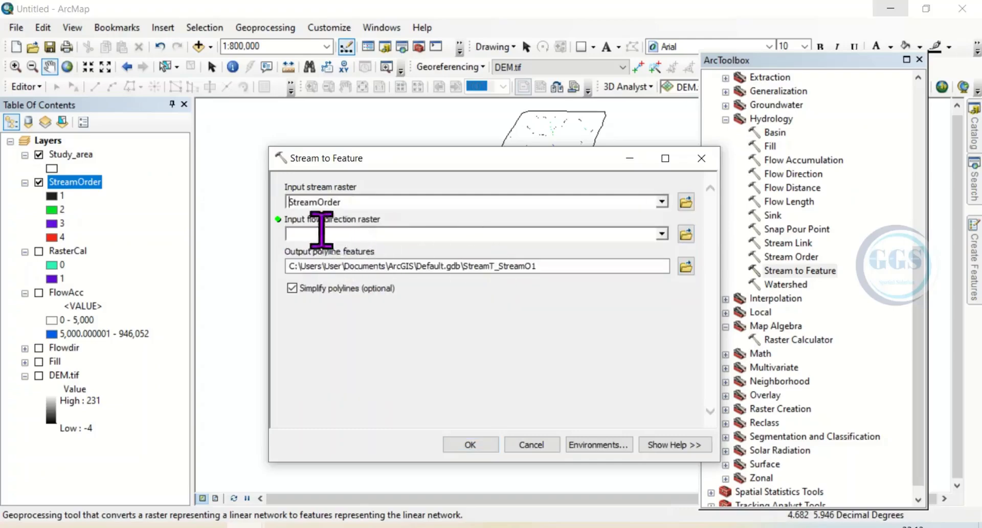
click(662, 234)
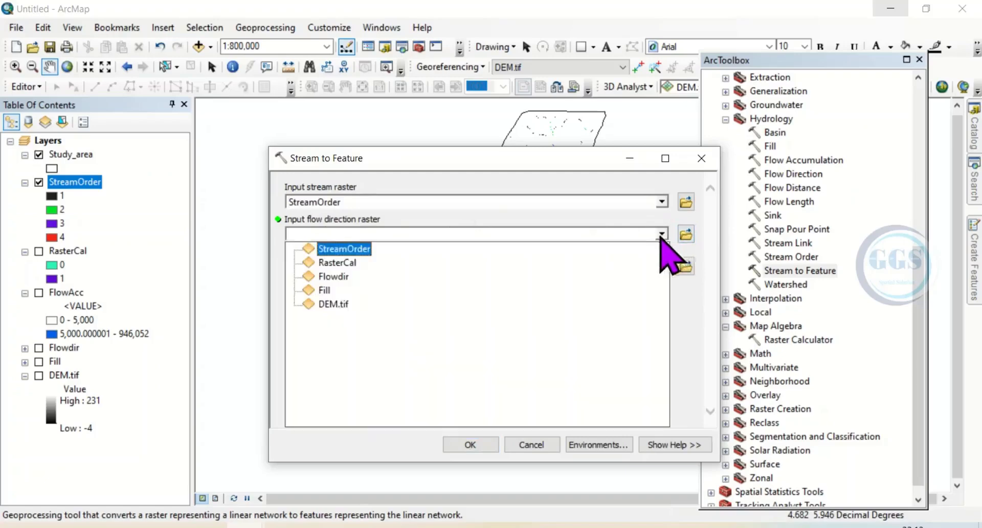
click(341, 276)
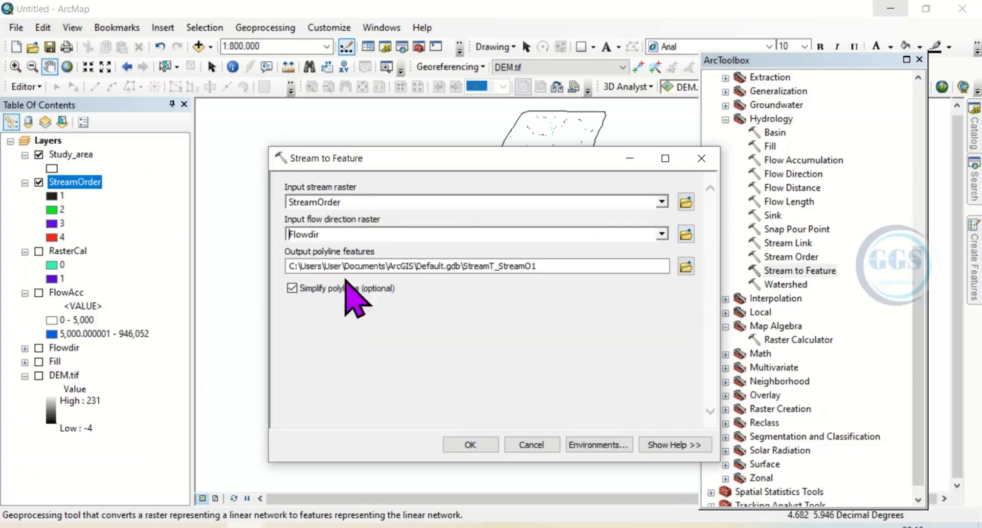
Save the output polyline features as Drainage in the Drainage frequency analysis folder and run the Stream to Feature tool.
click(686, 266)
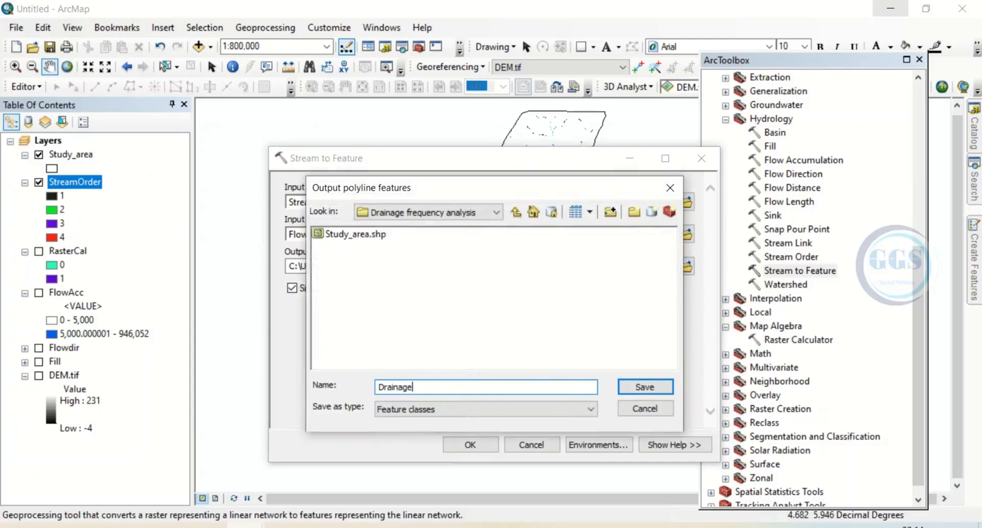
click(646, 392)
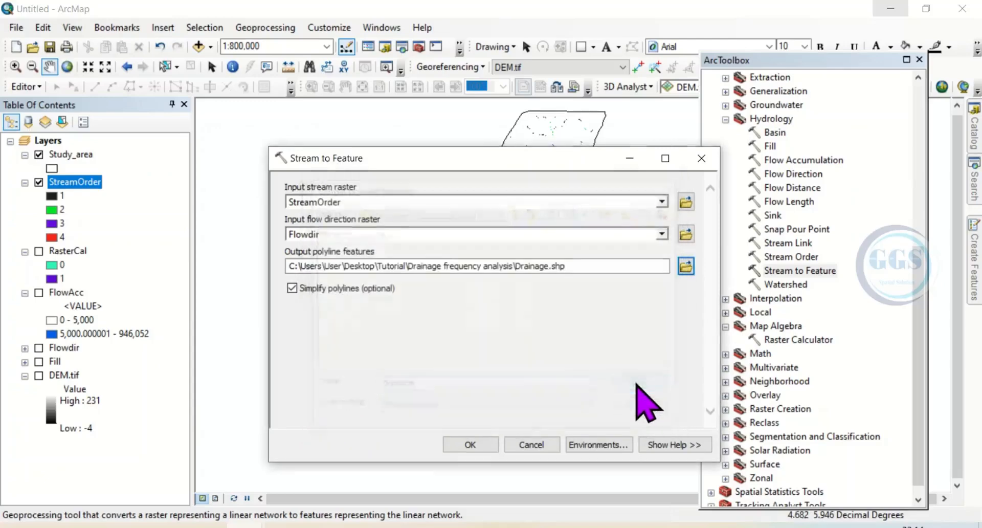
click(480, 444)
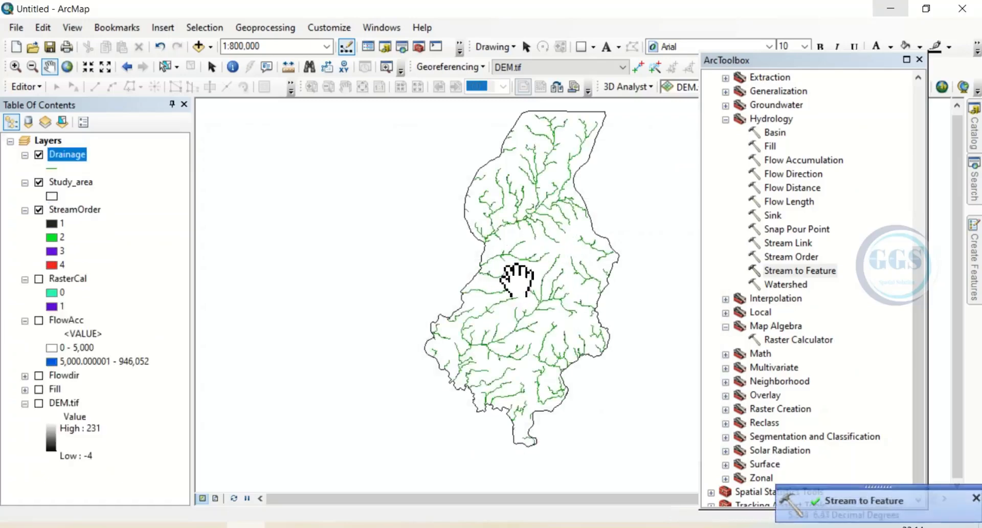
Collapse and hide the StreamOrder layer, then inspect the Drainage polylines within the study area.
click(25, 210)
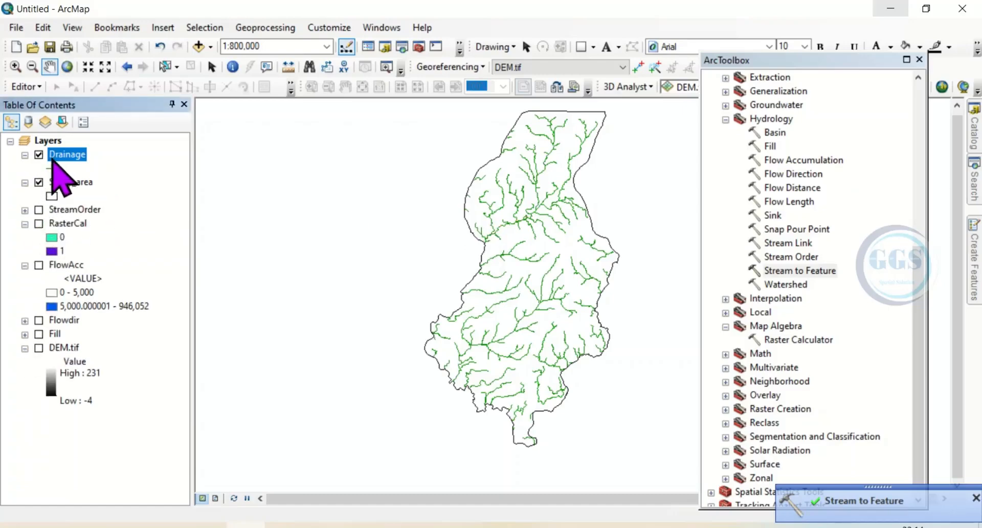
scroll(535, 302, down, 3)
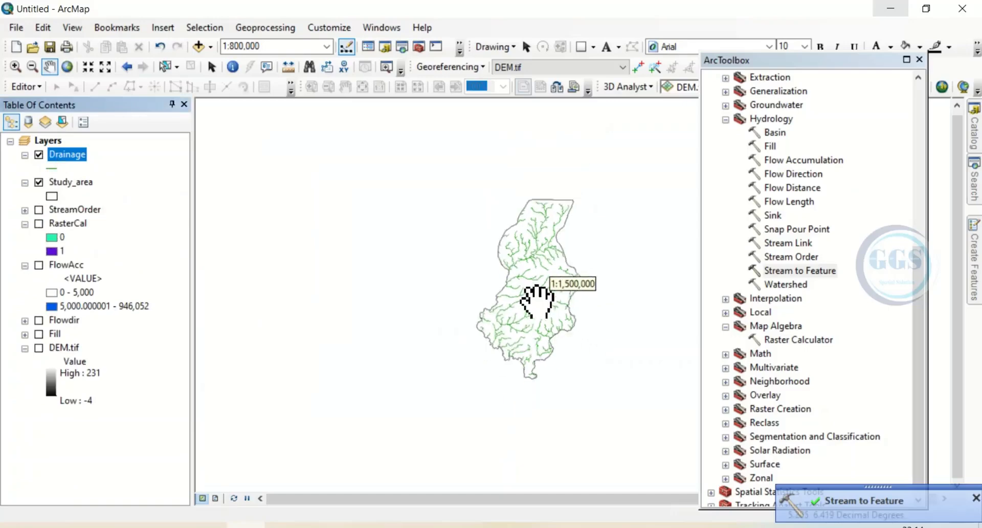
scroll(535, 299, up, 4)
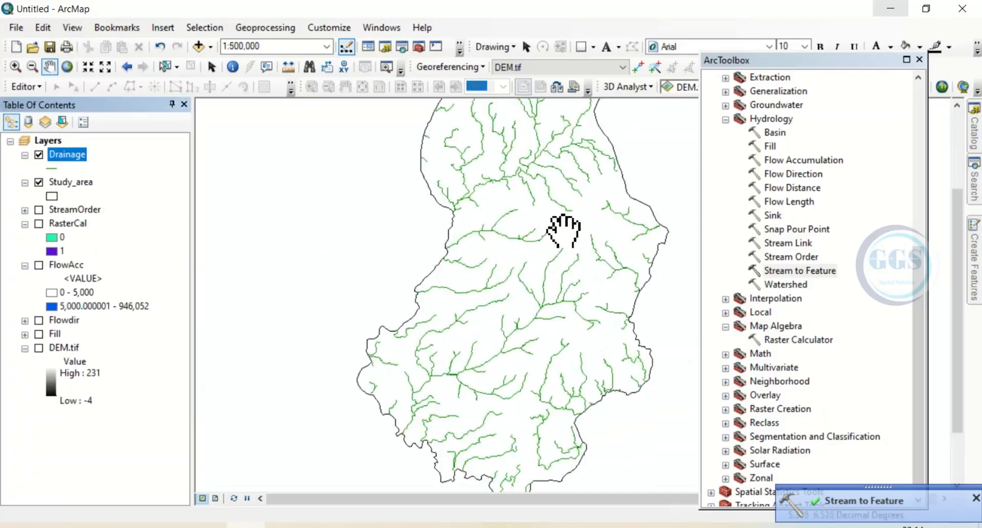
scroll(564, 230, up, 4)
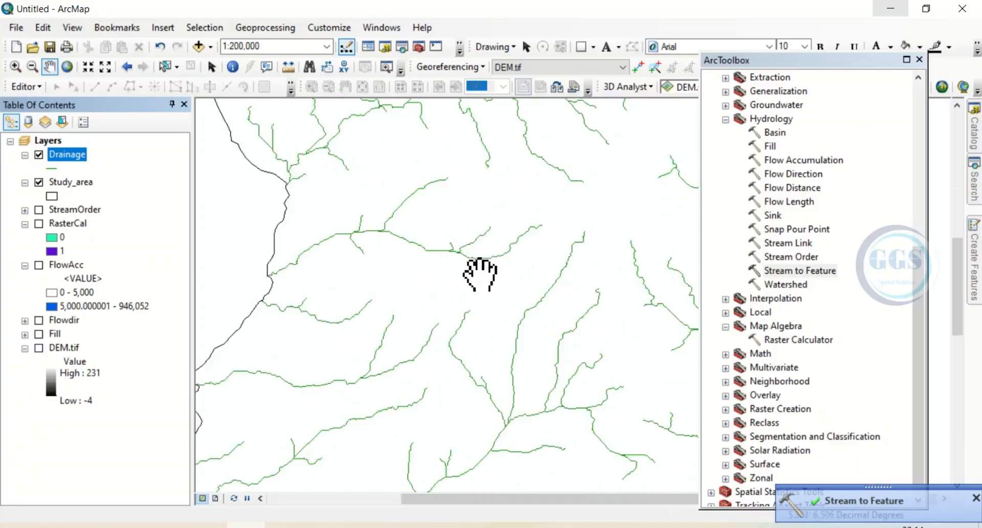
Open the Drainage layer's attribute table and examine the stream order values in the grid_code field.
right_click(67, 155)
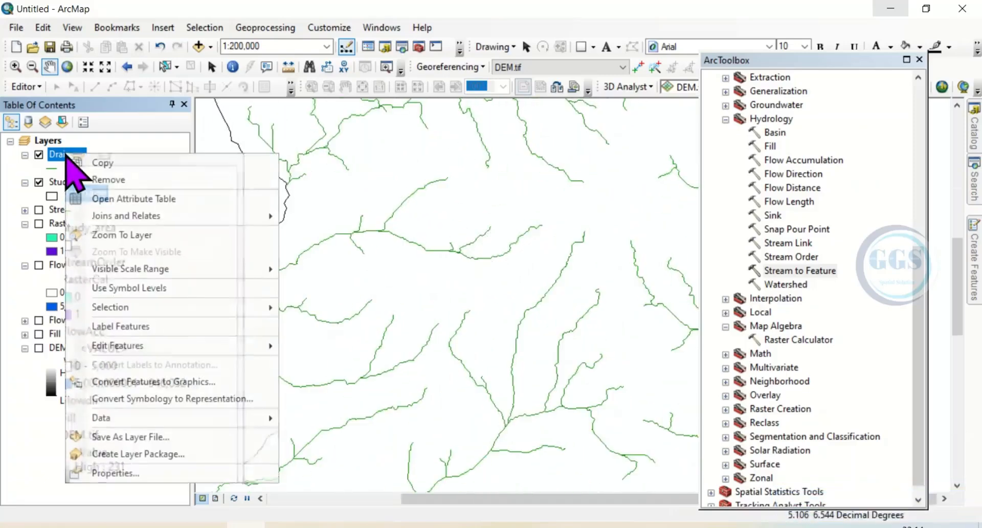
click(136, 199)
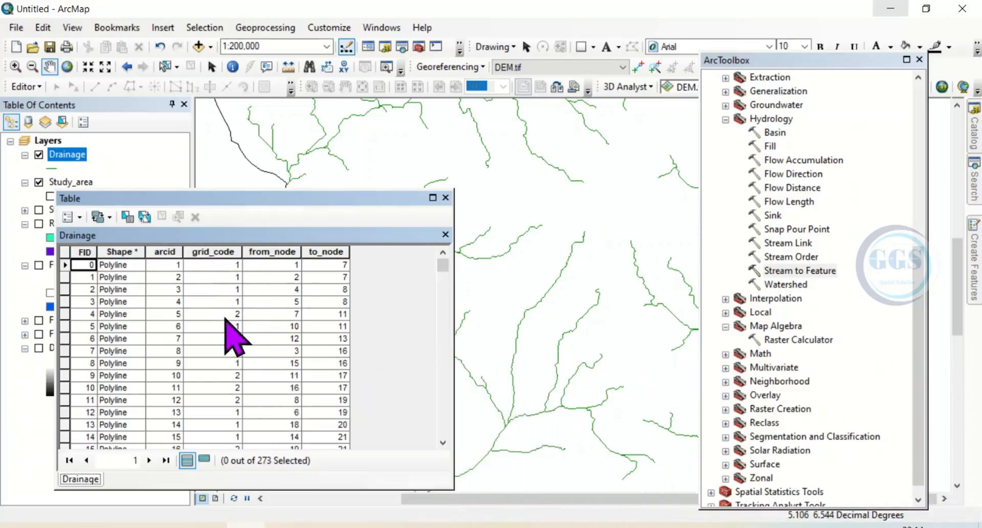
click(222, 254)
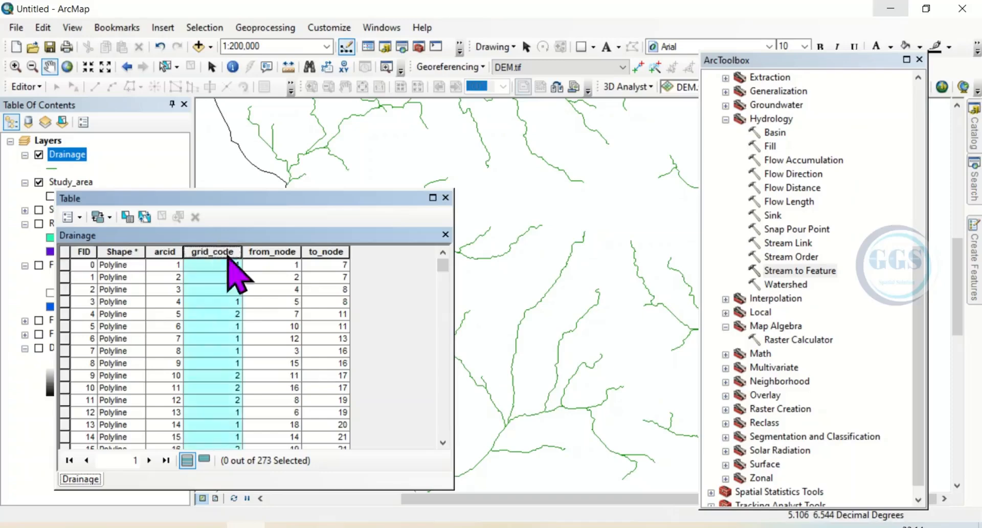
click(229, 261)
click(176, 263)
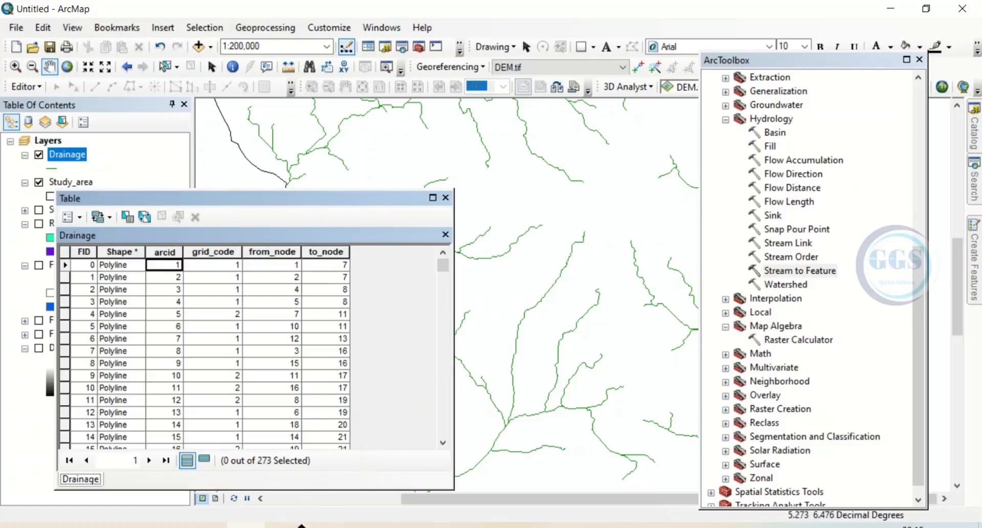
Switch to the PowerPoint slide of workflow steps, highlight the "Dissolve feature" item, and return to ArcMap.
click(284, 527)
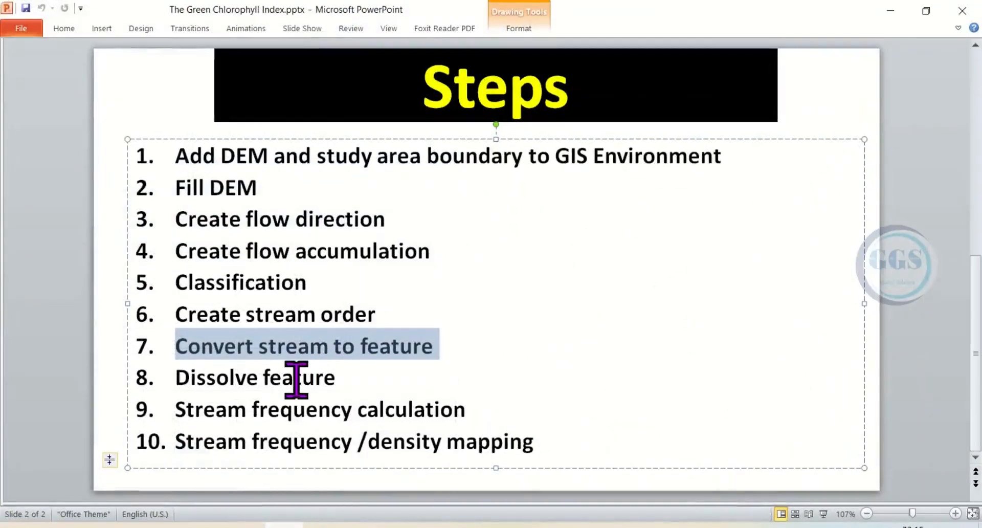
triple_click(330, 378)
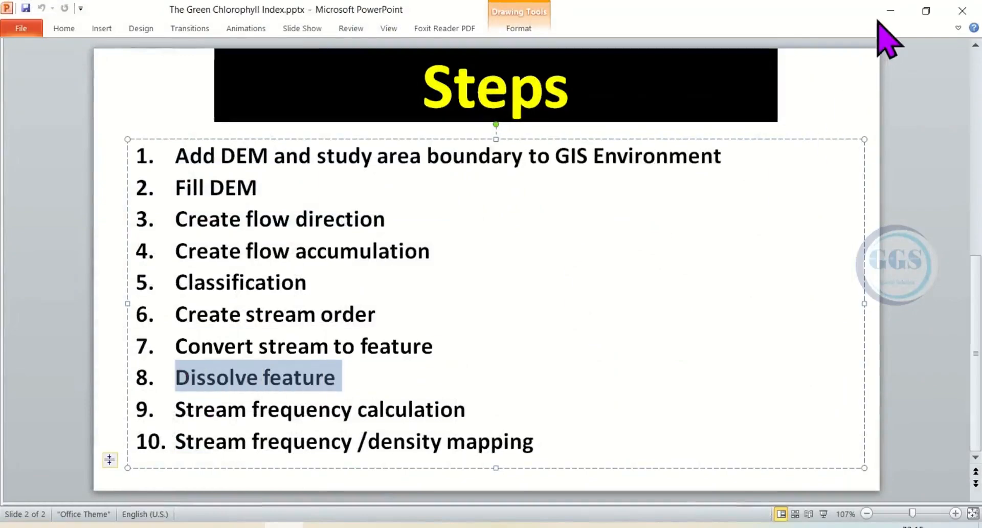
click(891, 11)
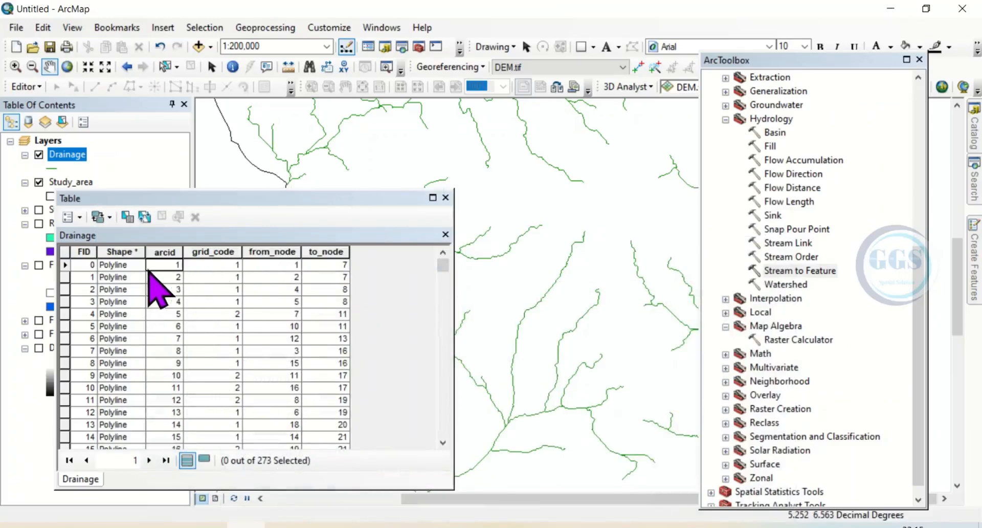
Select the first two Drainage records one at a time to examine individual stream segments, and close the attribute table.
click(64, 265)
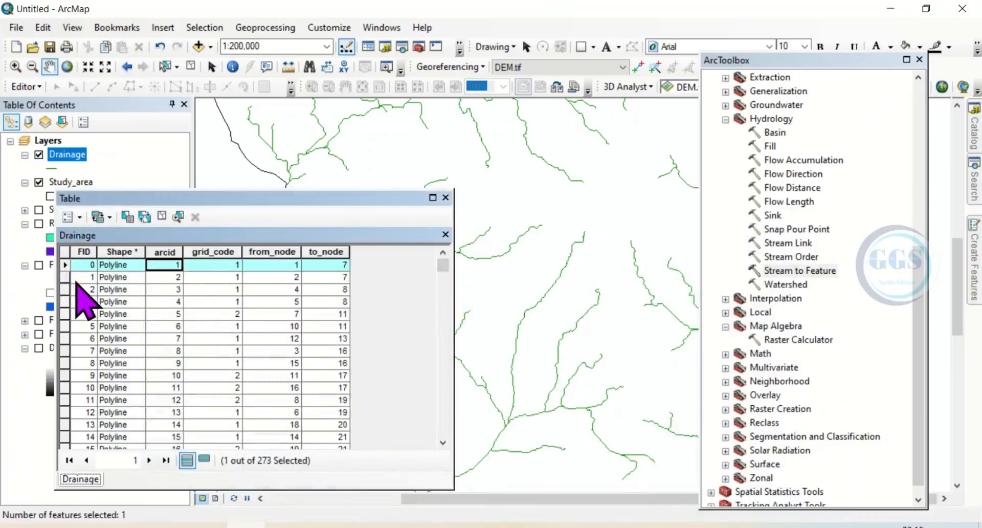
click(66, 277)
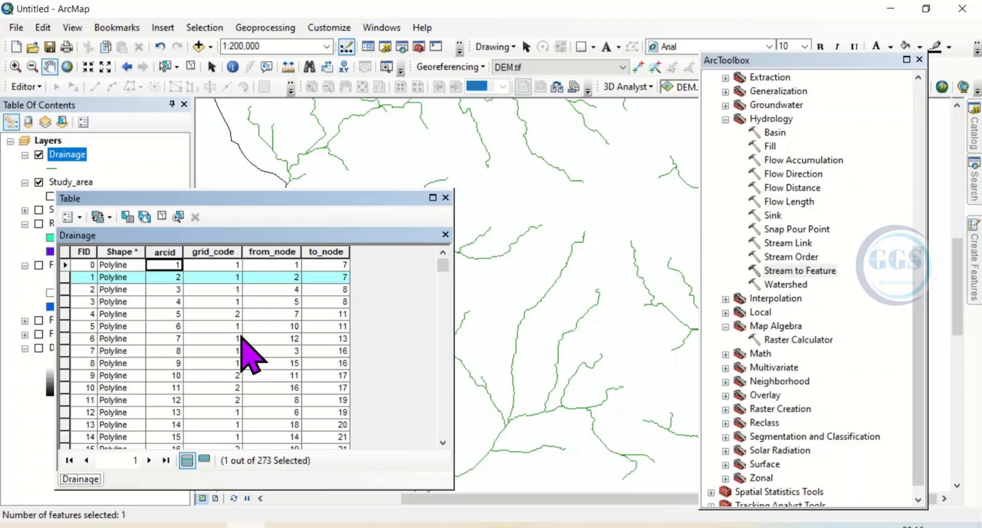
click(446, 197)
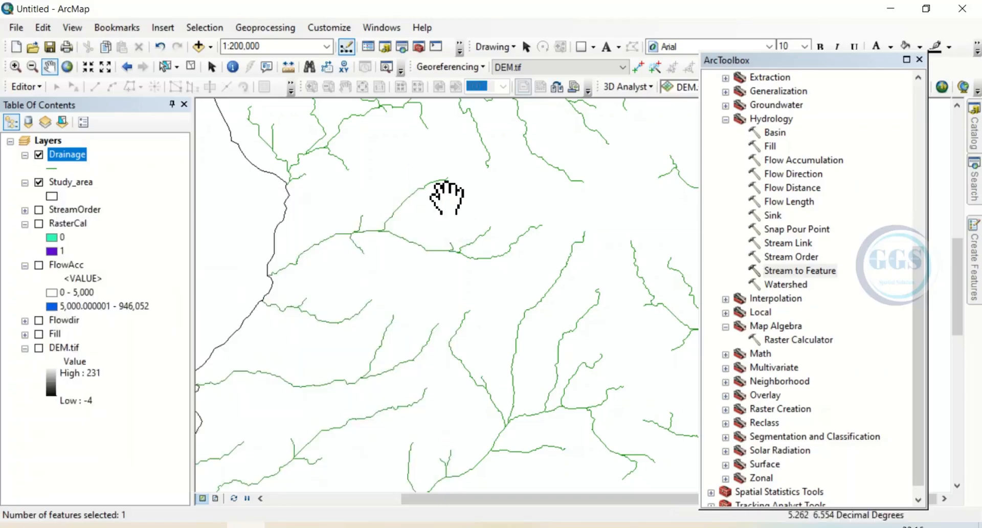
Open the Dissolve tool with Drainage as the input features.
click(273, 30)
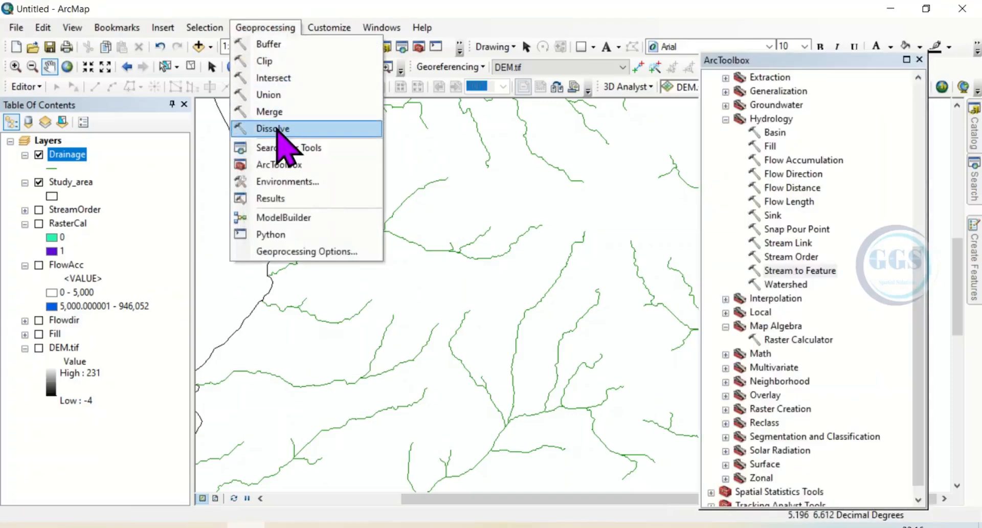
click(279, 132)
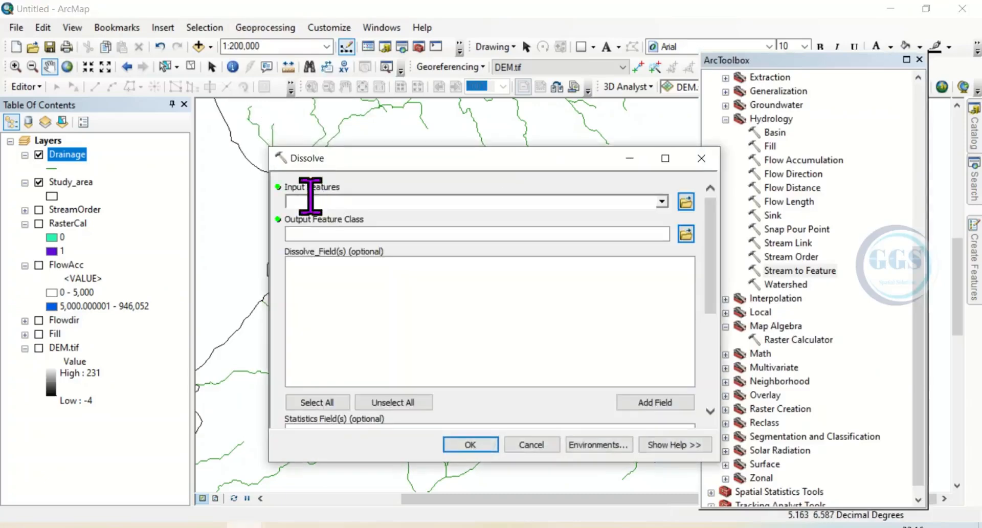
click(663, 201)
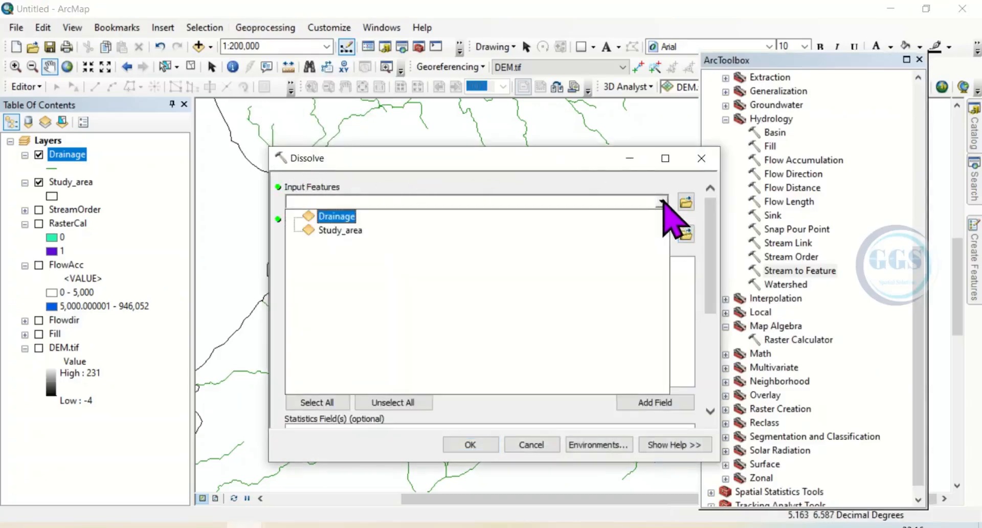
click(337, 215)
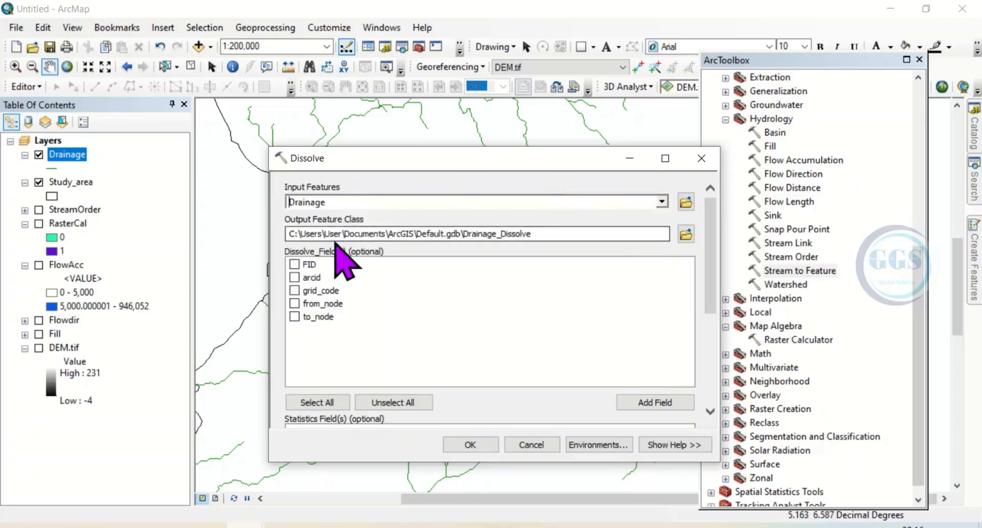
Set the output to Drainage_disolved.shp in the Drainage frequency analysis folder, choose grid_code as the dissolve field, and run Dissolve.
click(686, 235)
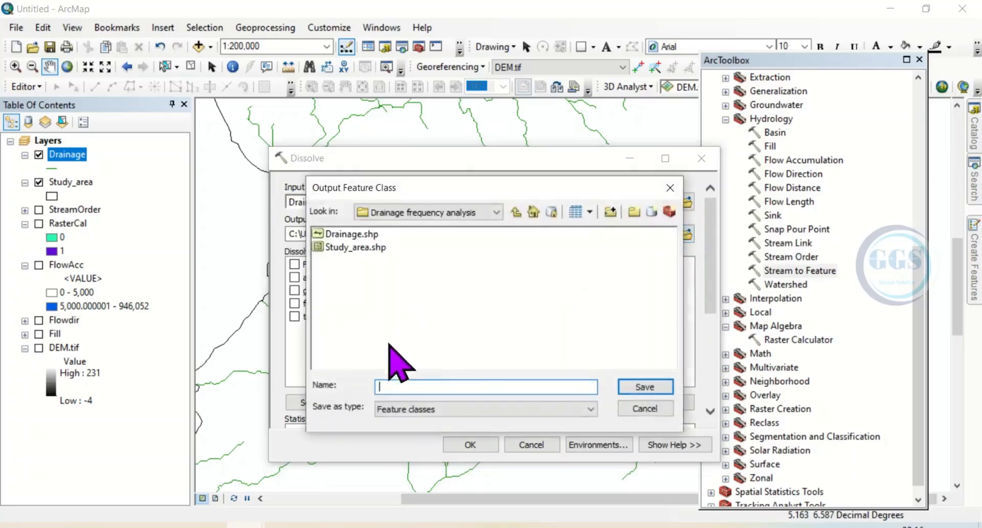
click(342, 236)
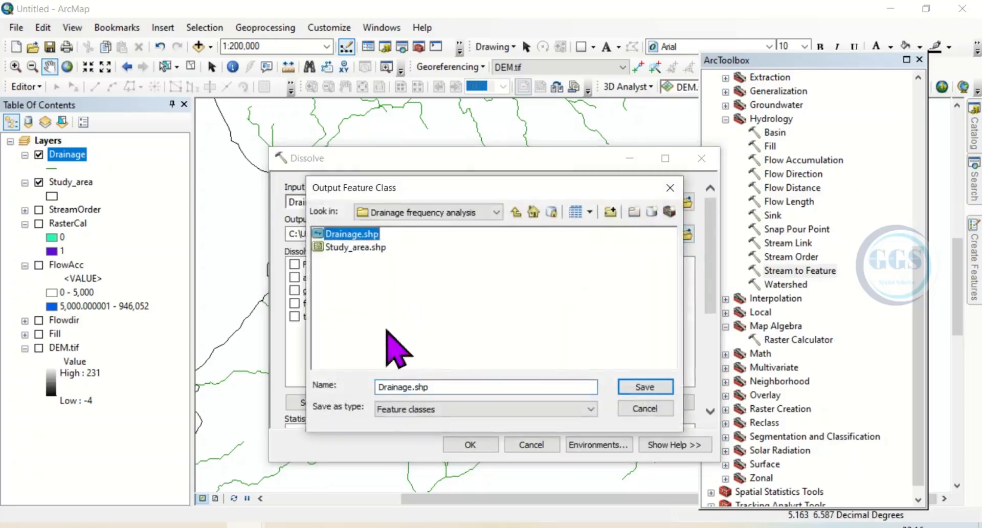
click(412, 385)
text(_disolved)
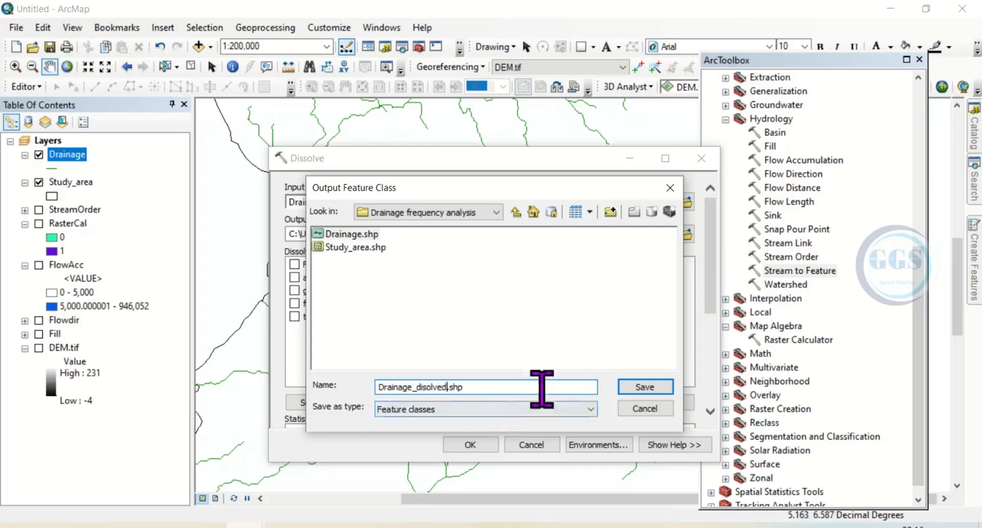
click(640, 387)
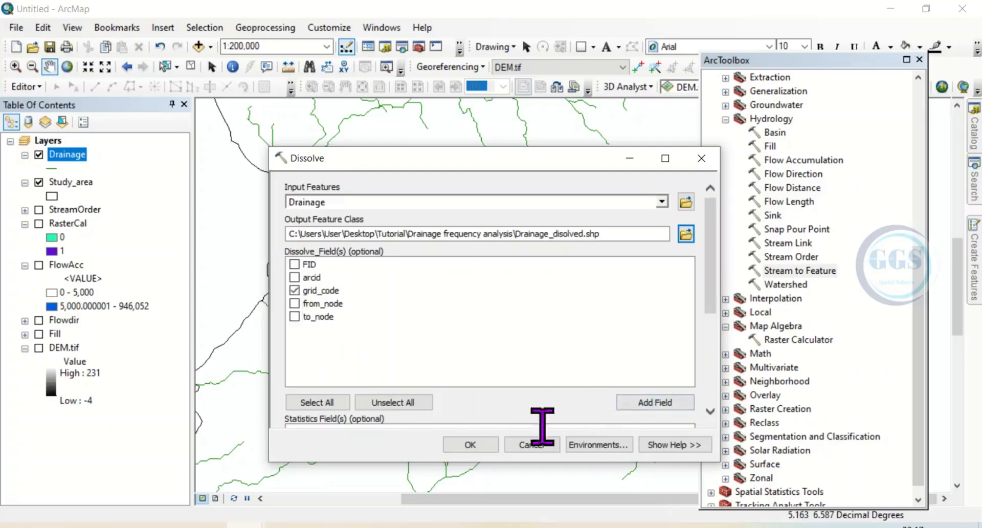
click(471, 445)
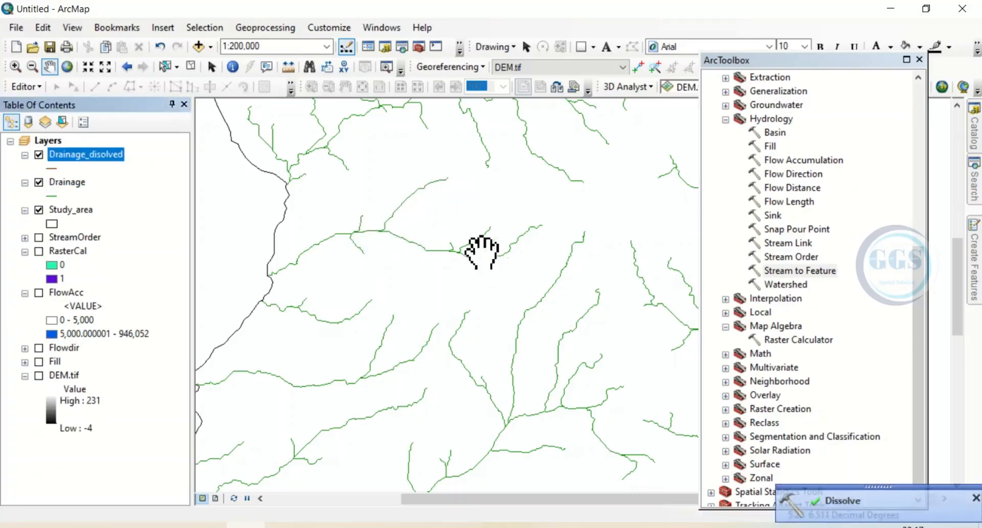
Open the Drainage_dissolved attribute table and select the grid_code 2, 3 and 4 records one by one to inspect their streams on the map.
right_click(82, 157)
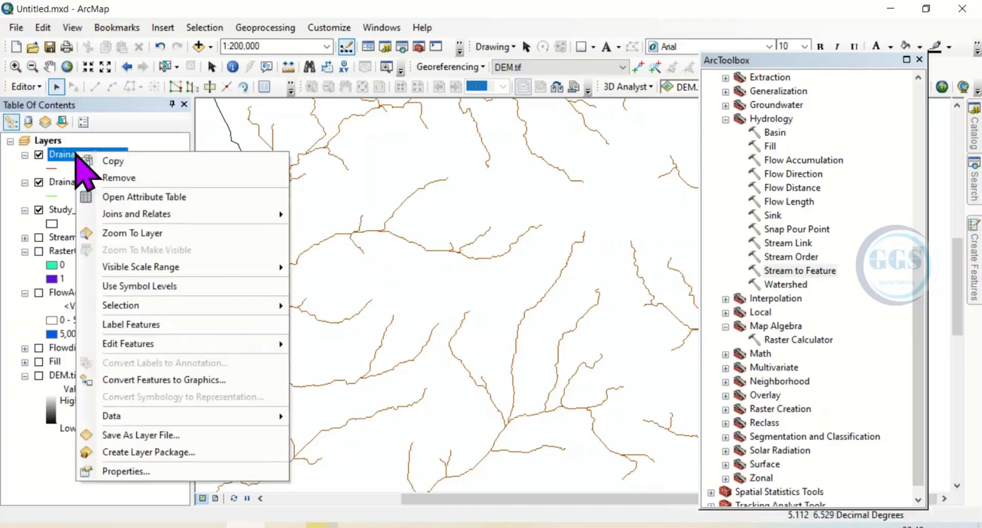
click(131, 200)
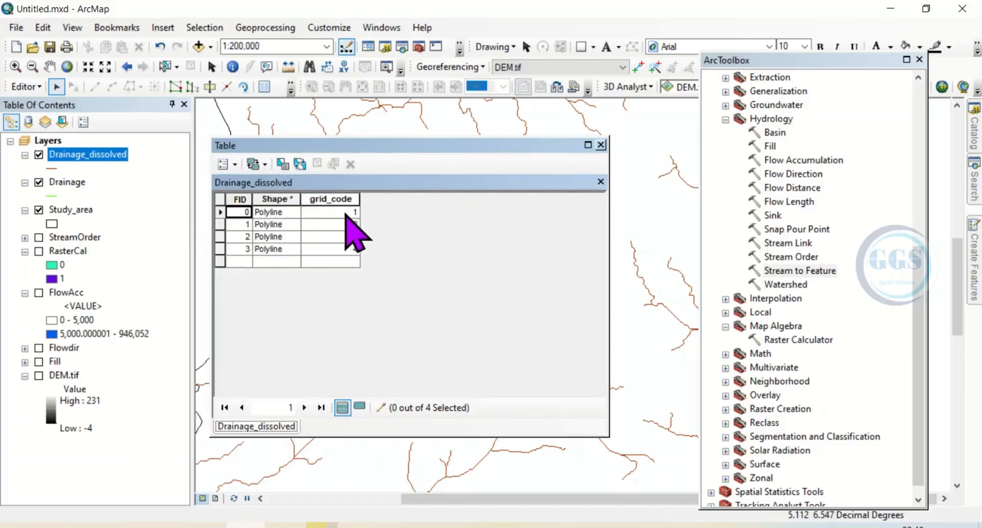
click(220, 226)
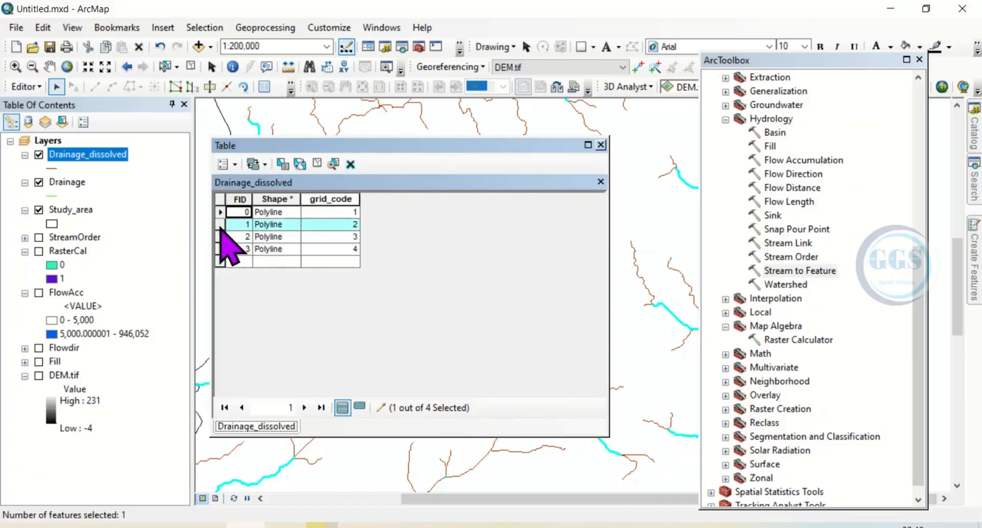
click(222, 238)
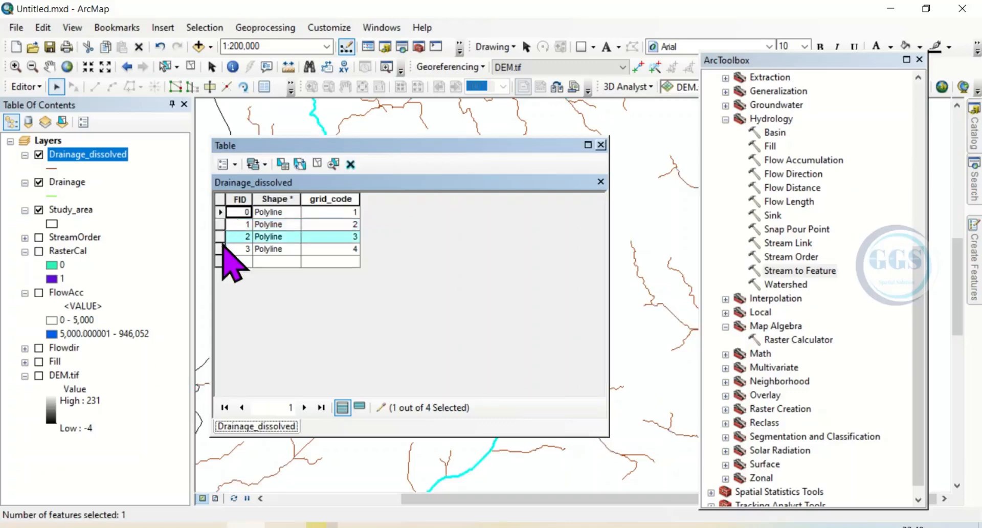
click(220, 249)
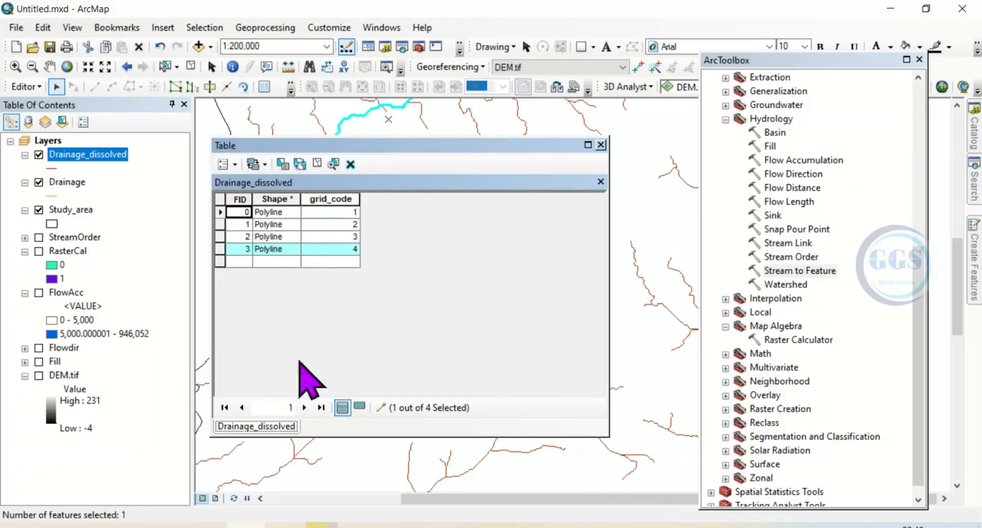
Switch to the PowerPoint slide of workflow steps, highlight the "Stream frequency calculation" item, and return to ArcMap.
click(284, 527)
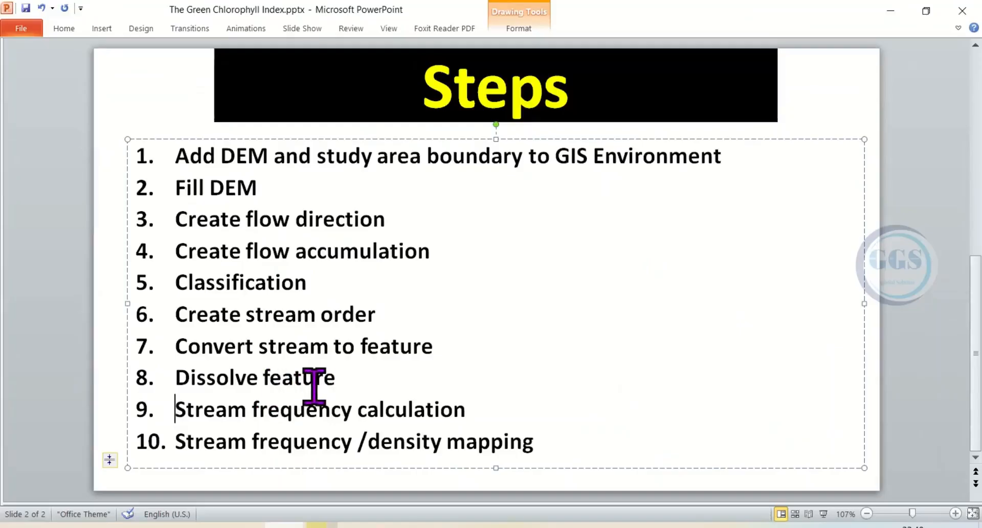
drag(471, 410, 175, 409)
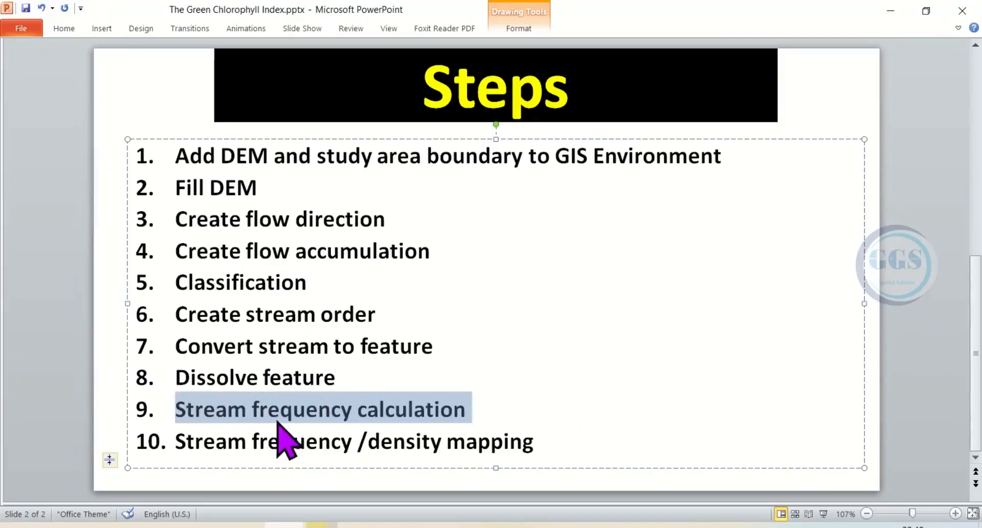
click(898, 7)
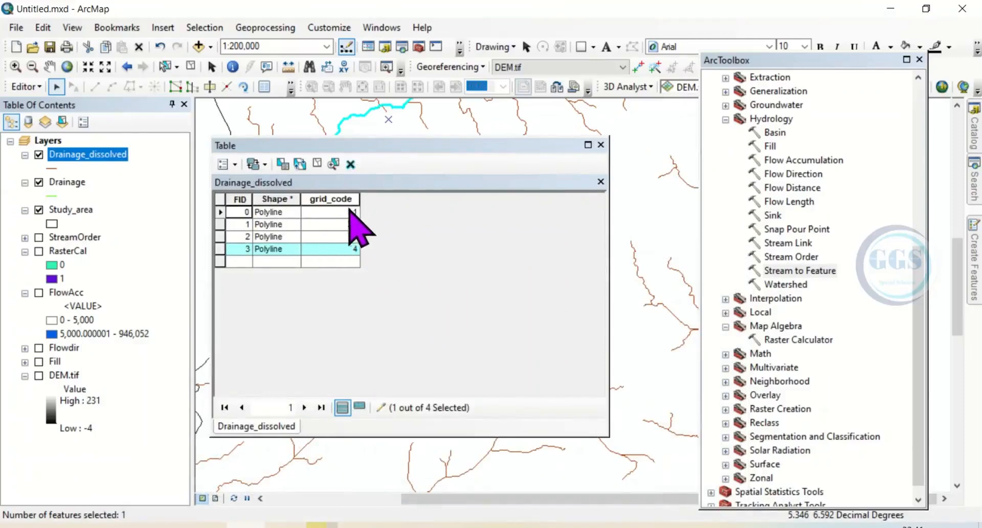
Clear the record selection and add a field named Freq of type Double to the Drainage_dissolved attribute table.
click(317, 164)
click(227, 164)
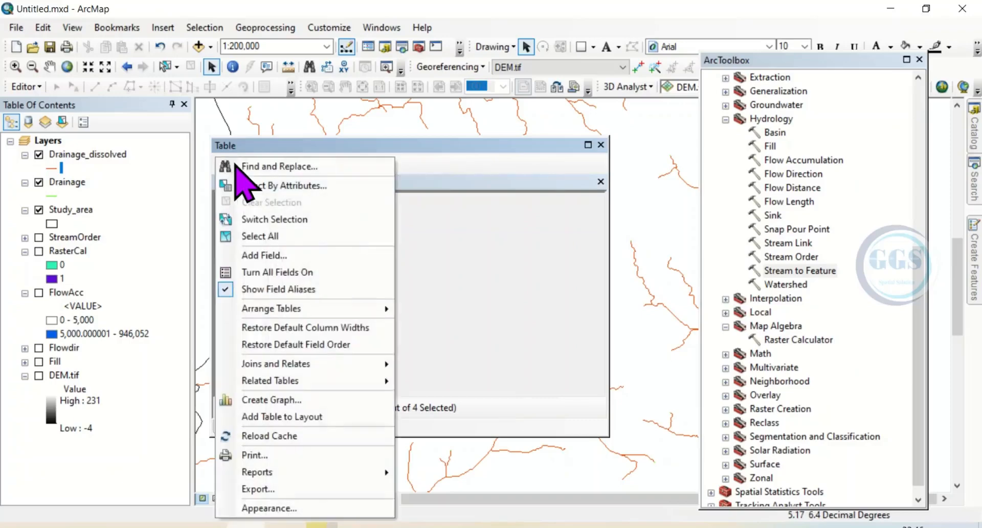
click(262, 255)
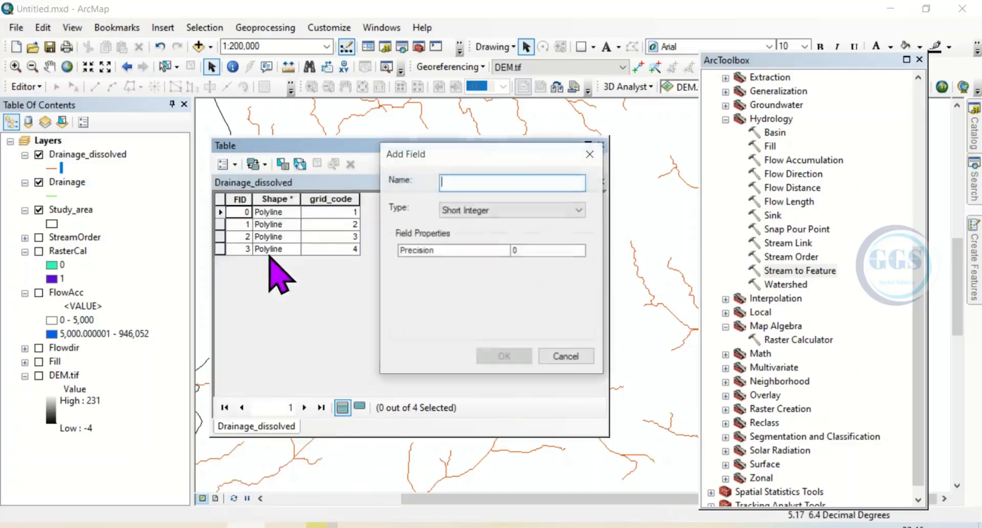
text(Freq)
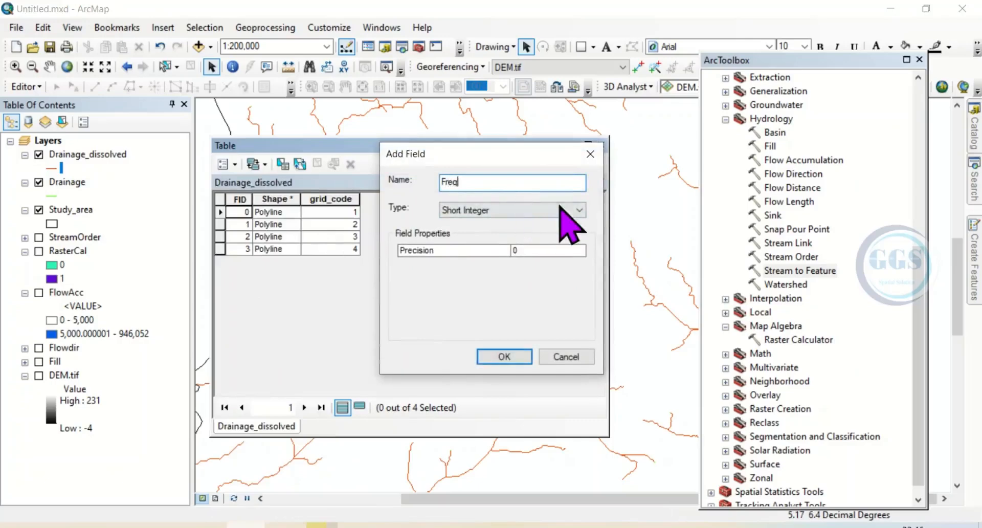
click(494, 208)
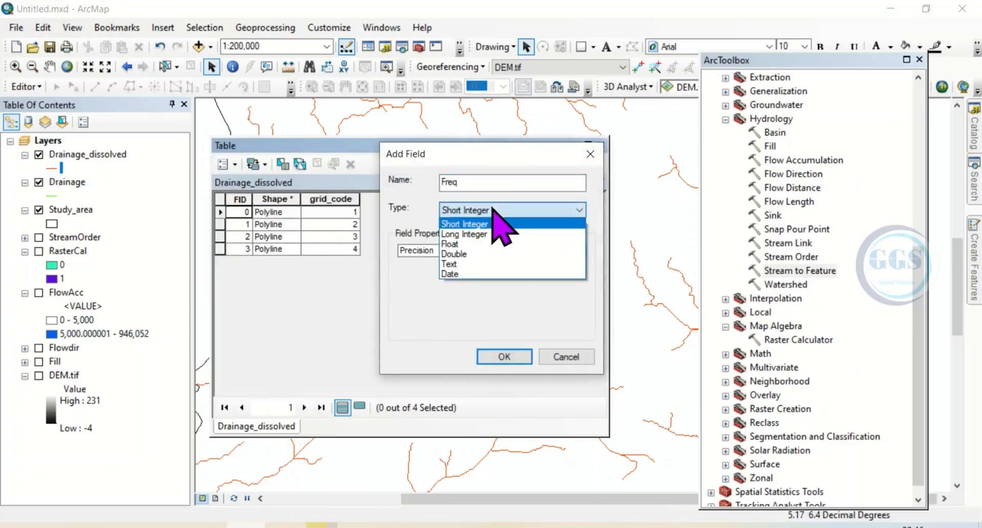
click(465, 253)
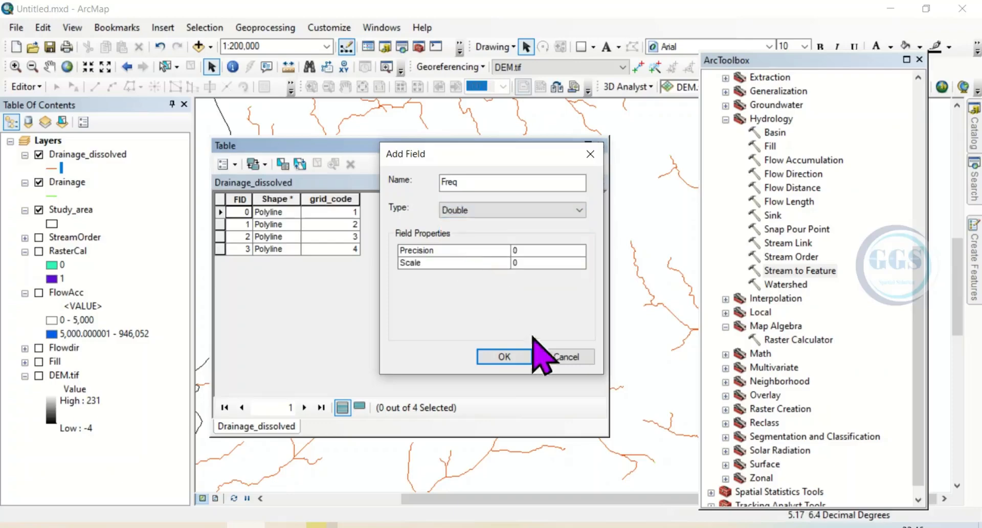
click(505, 357)
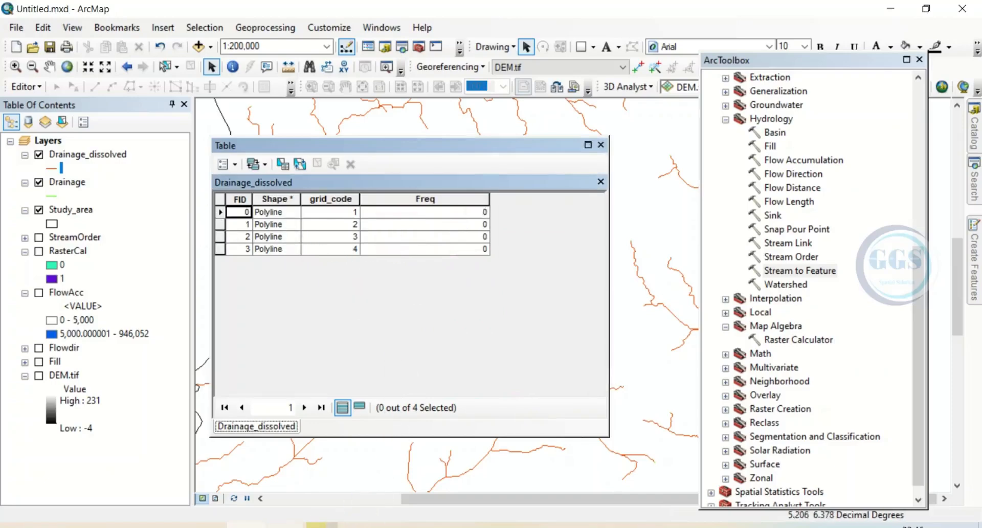
Check the frequency calculation item on the PowerPoint slide, then open the Drainage layer's attribute table in ArcMap and sort it by grid_code.
click(284, 527)
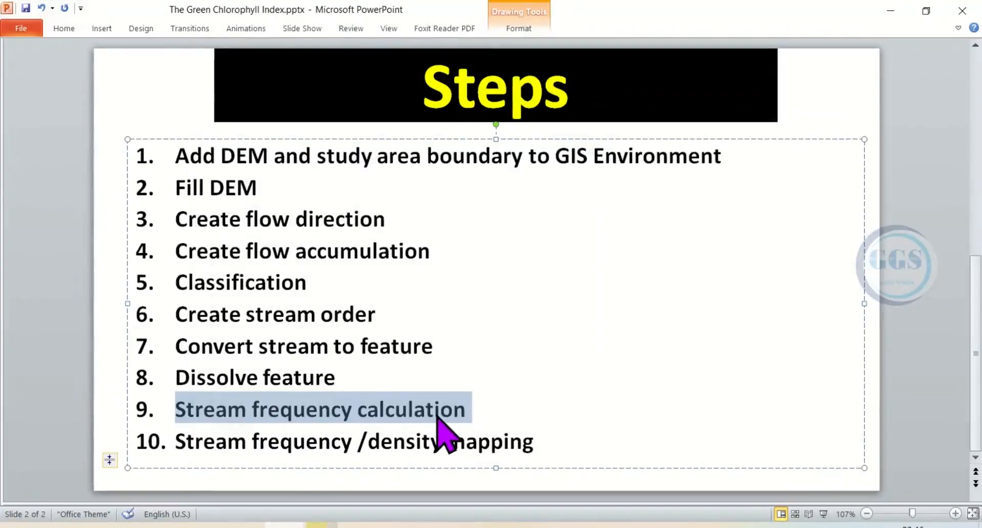
click(889, 10)
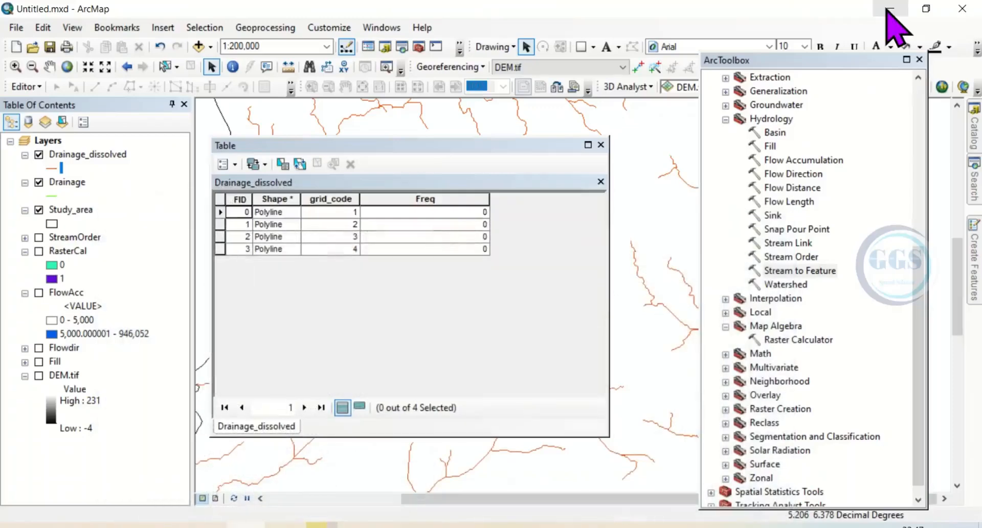
right_click(58, 185)
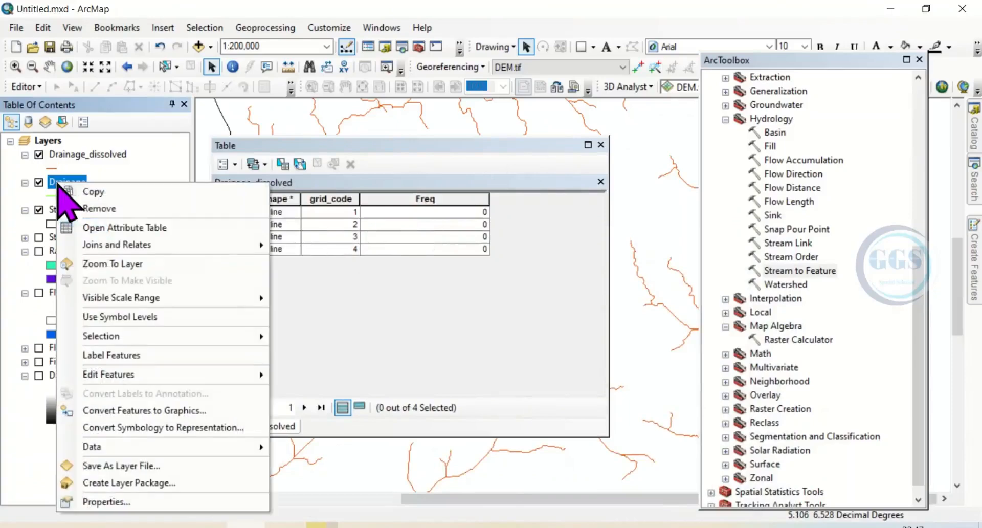
click(113, 231)
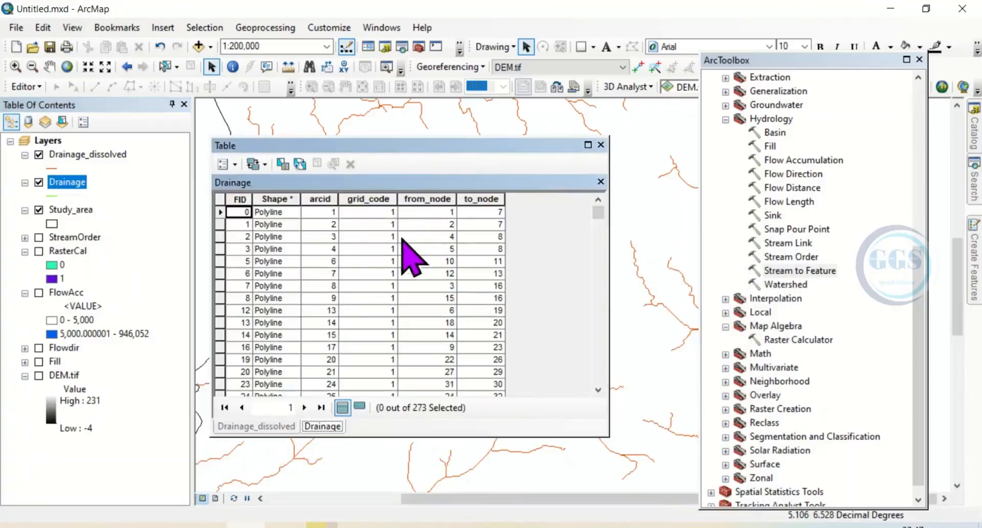
double_click(379, 197)
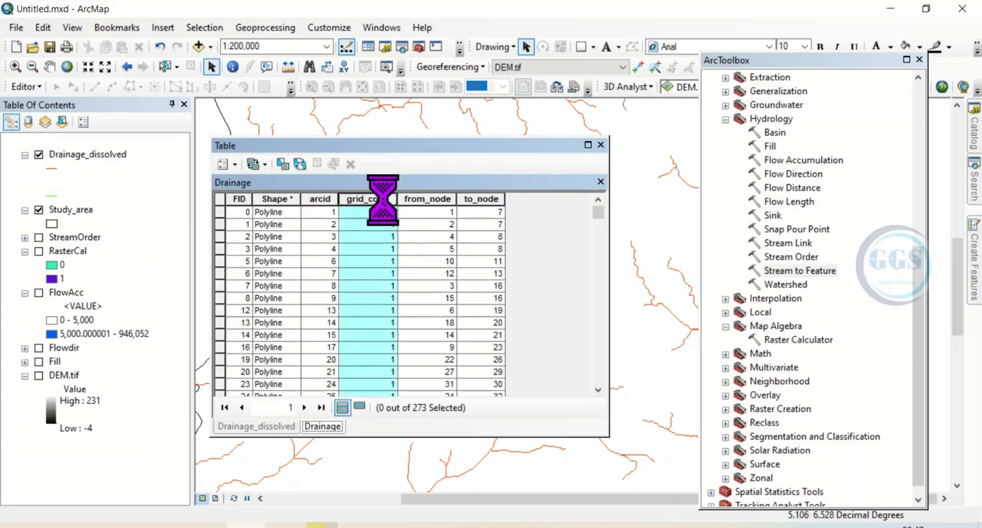
double_click(379, 197)
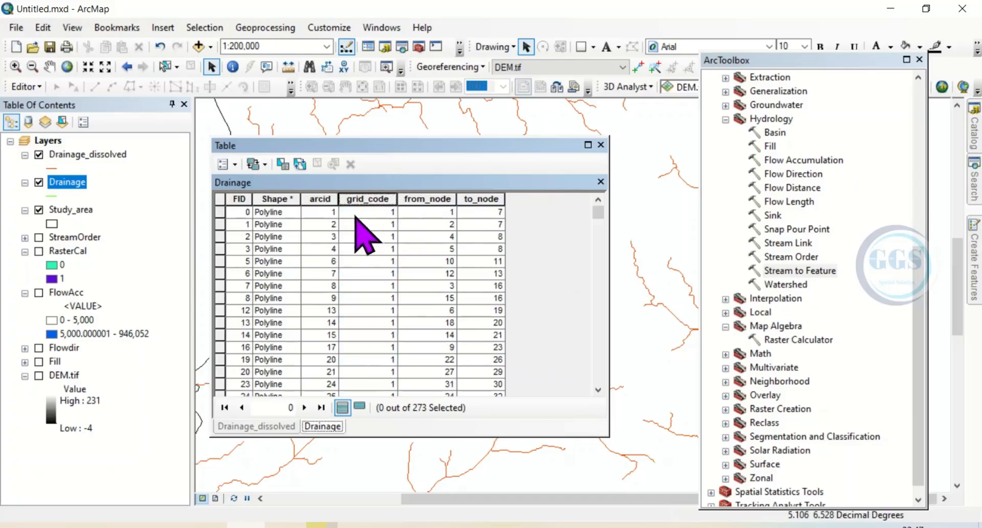
Select all grid_code 1 records in the Drainage attribute table, and after that all grid_code 2 records, to count the streams per order.
click(220, 212)
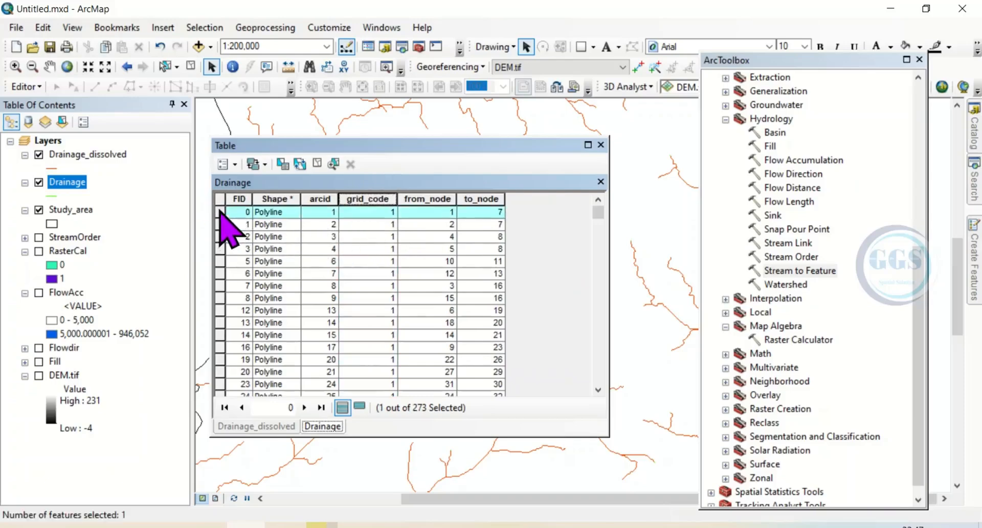
scroll(597, 214, down, 4)
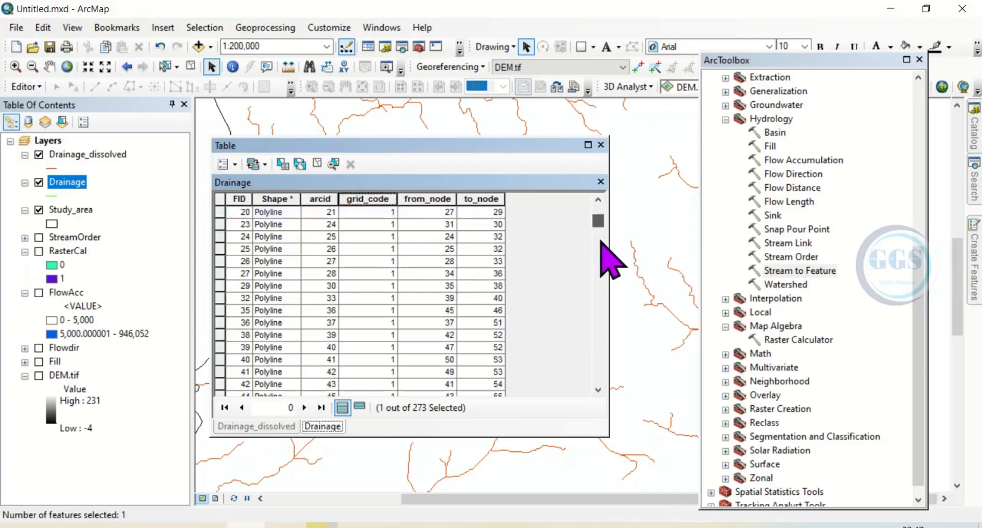
drag(601, 241, 600, 306)
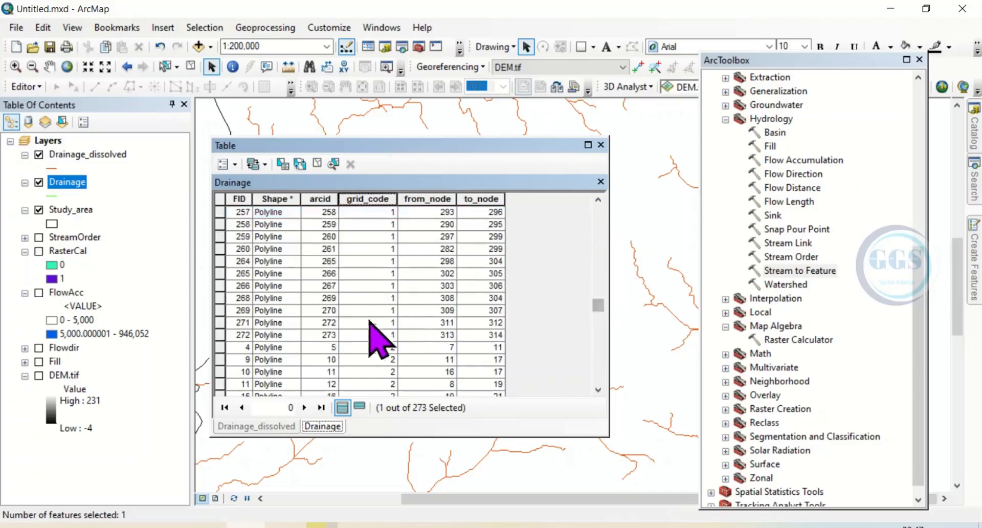
shift+click(219, 336)
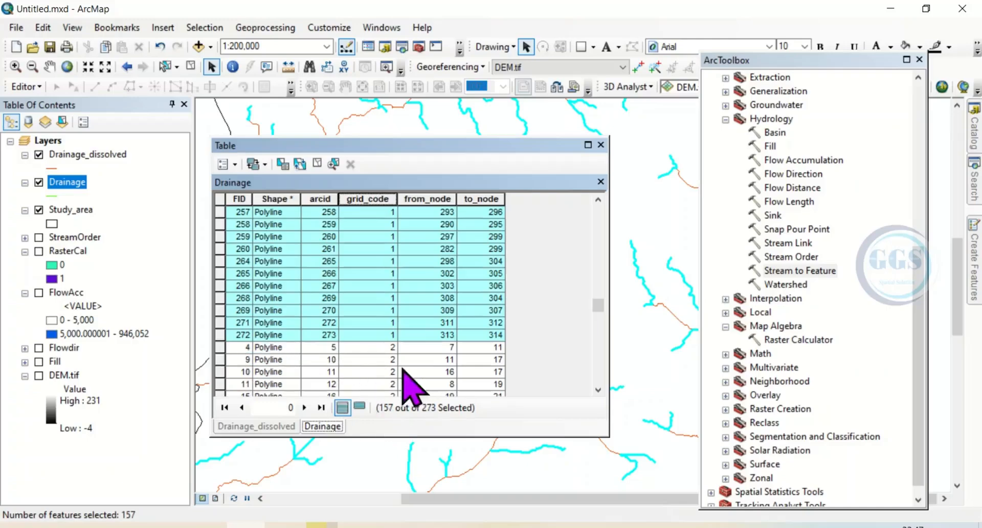
click(219, 349)
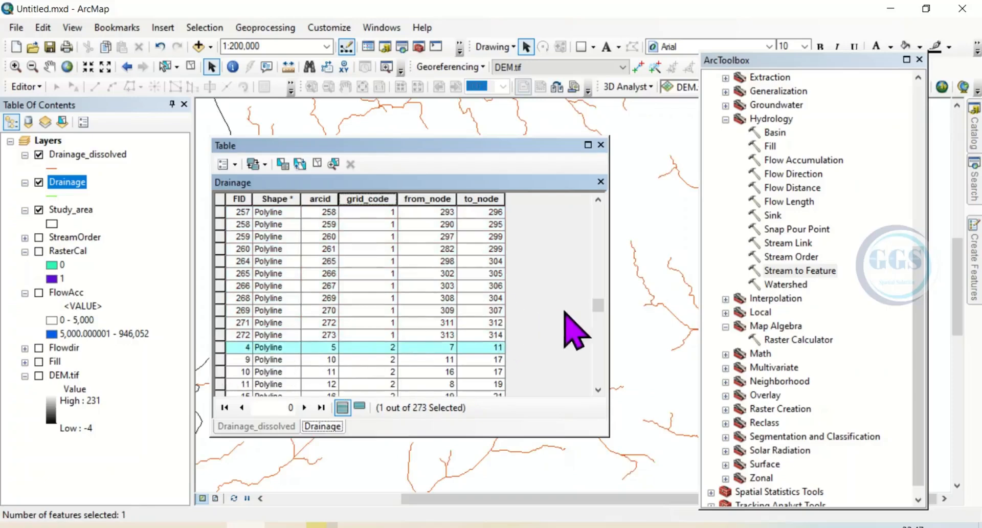
drag(597, 309, 597, 361)
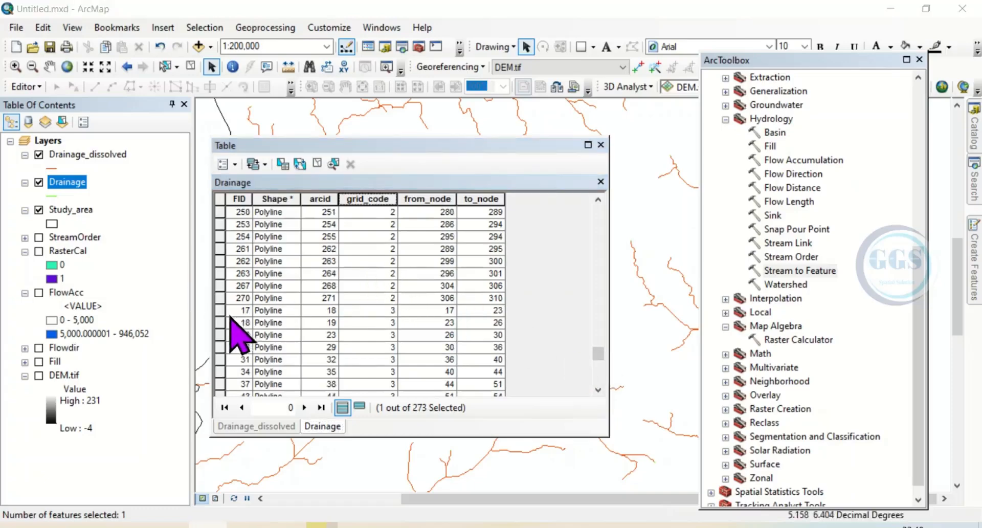
shift+click(220, 298)
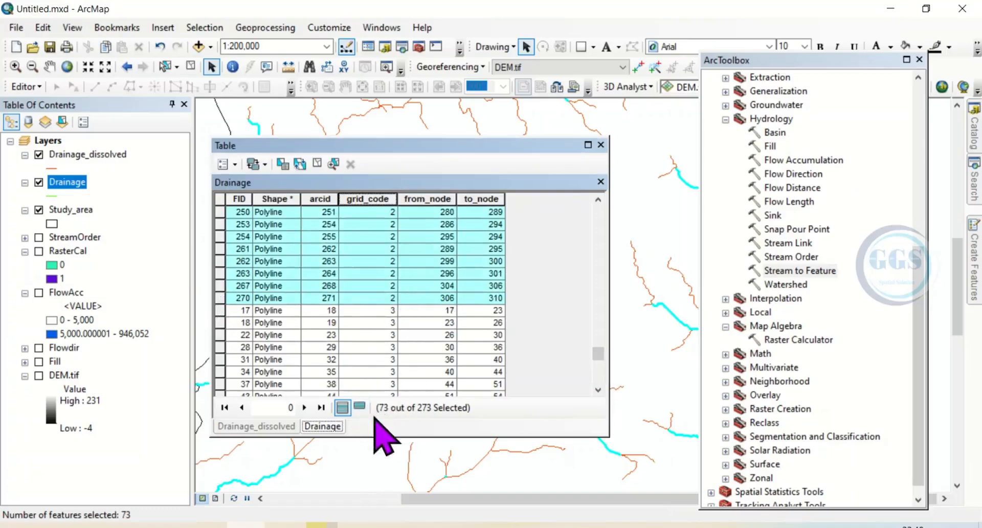
Count the Drainage streams of order 3 and order 4 by selecting all records of each grid_code in turn, and close the table.
click(221, 311)
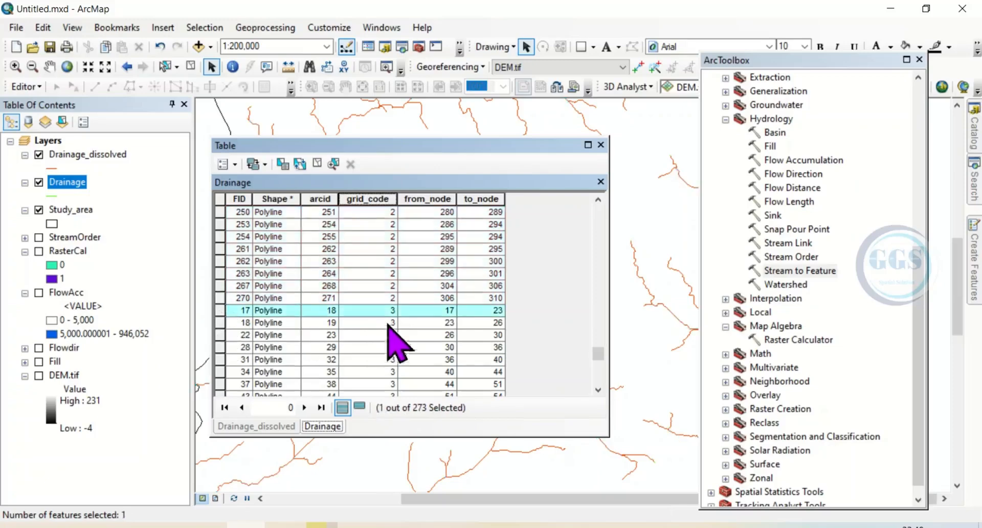
drag(599, 355, 603, 372)
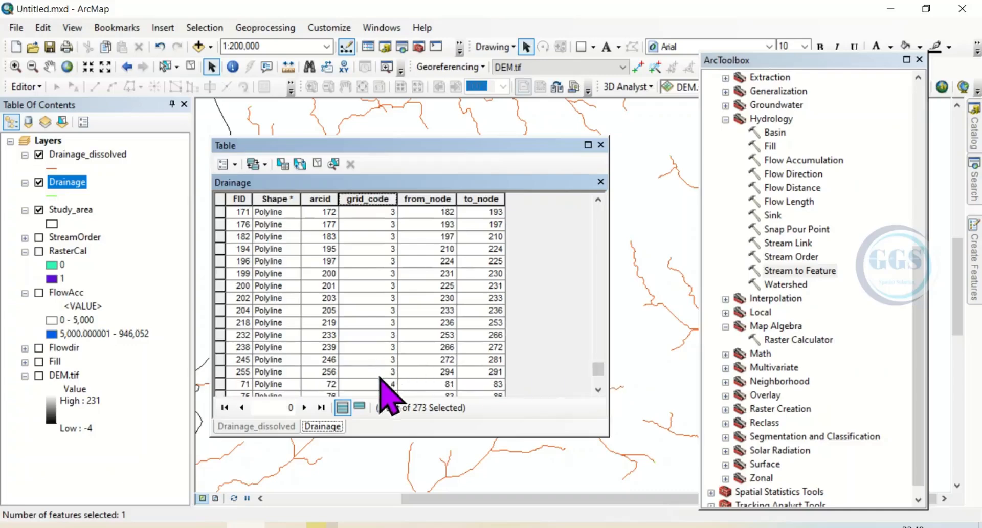
shift+click(220, 372)
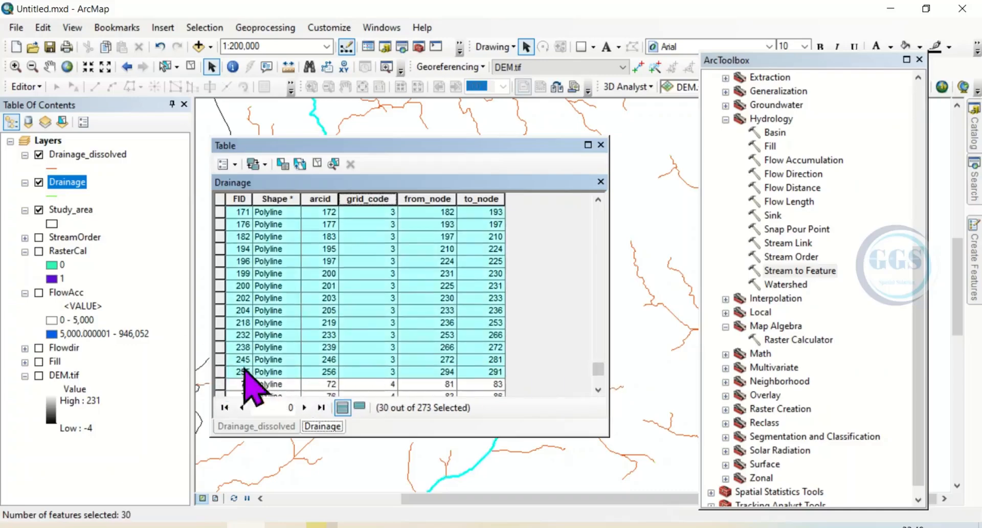
click(220, 384)
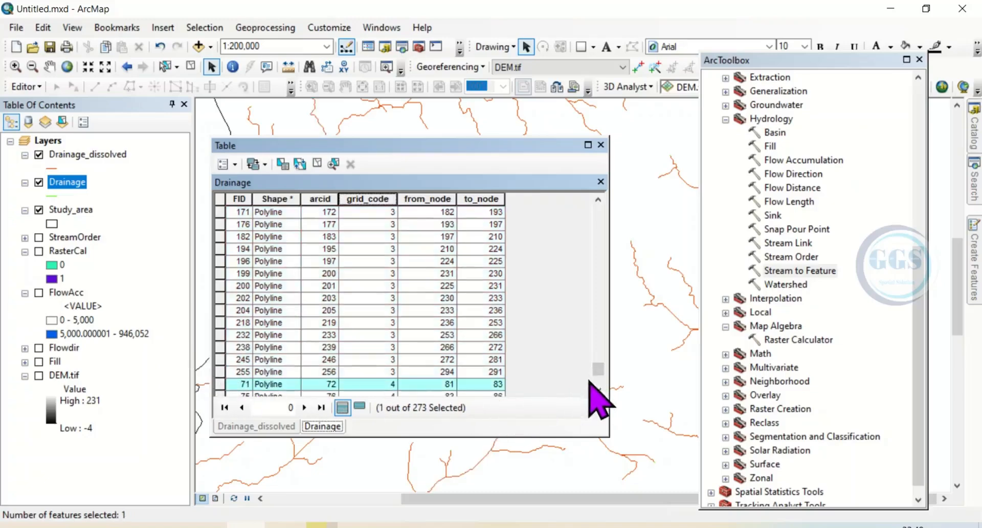
scroll(600, 371, down, 4)
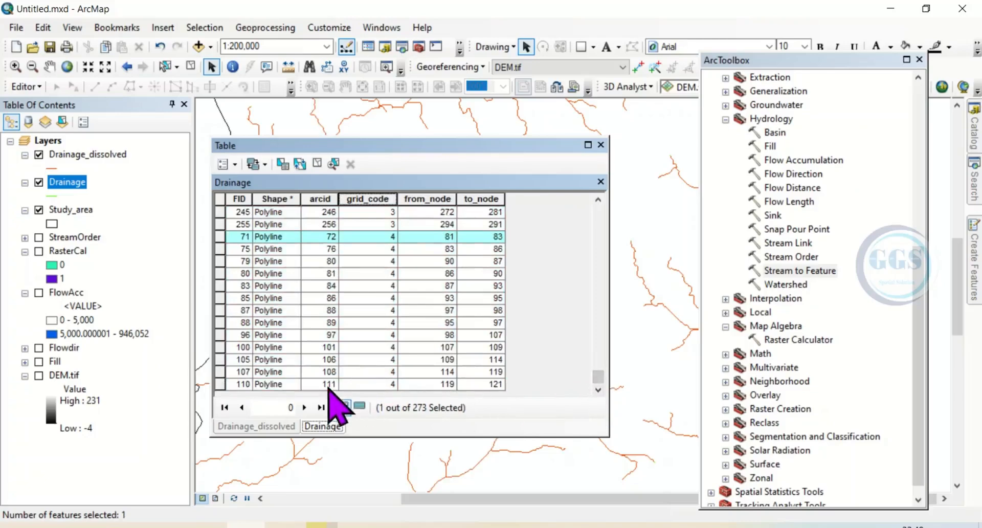
shift+click(221, 384)
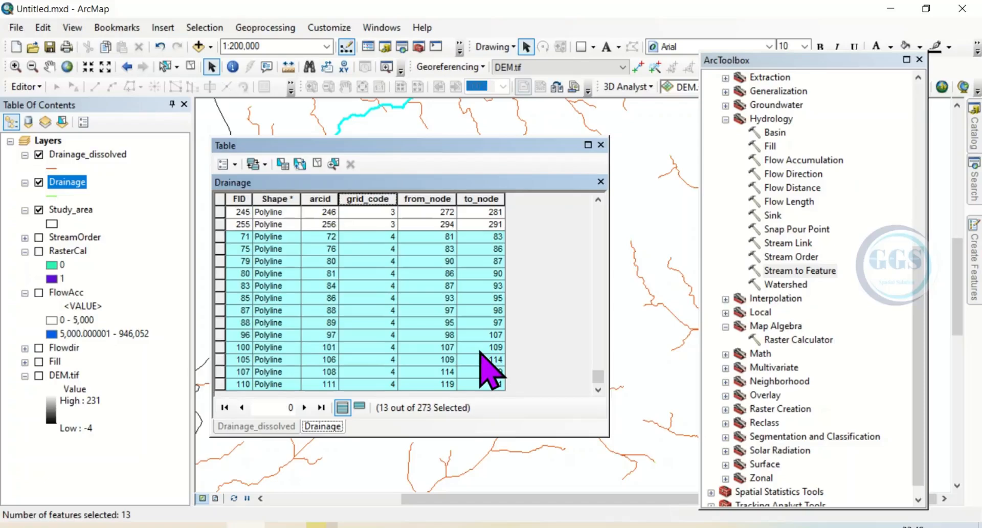
click(601, 145)
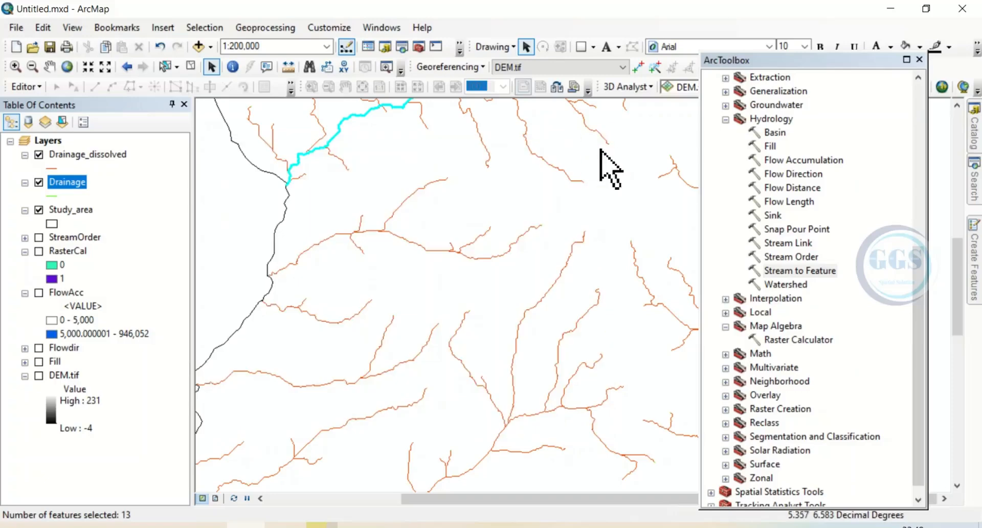
Open the Drainage_dissolved attribute table and start an edit session on that layer.
click(73, 158)
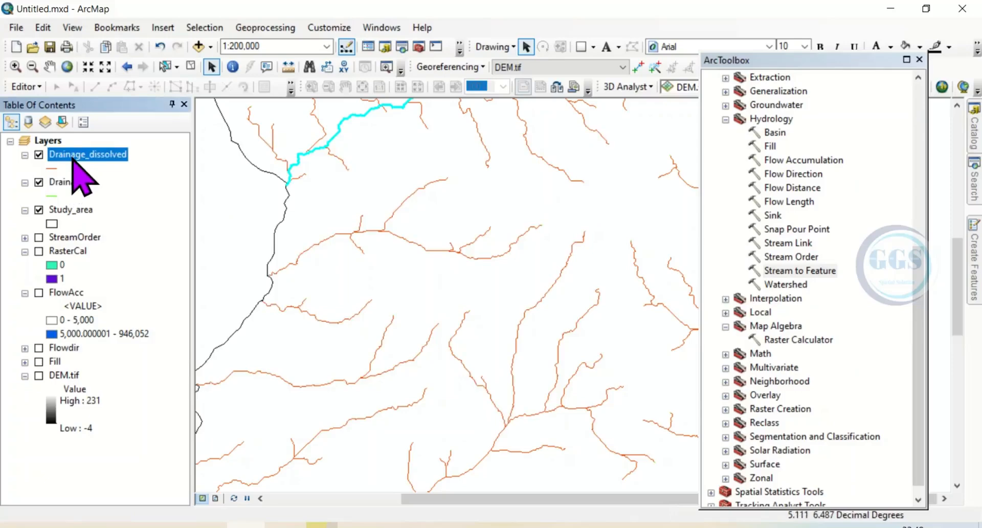
right_click(73, 156)
click(118, 200)
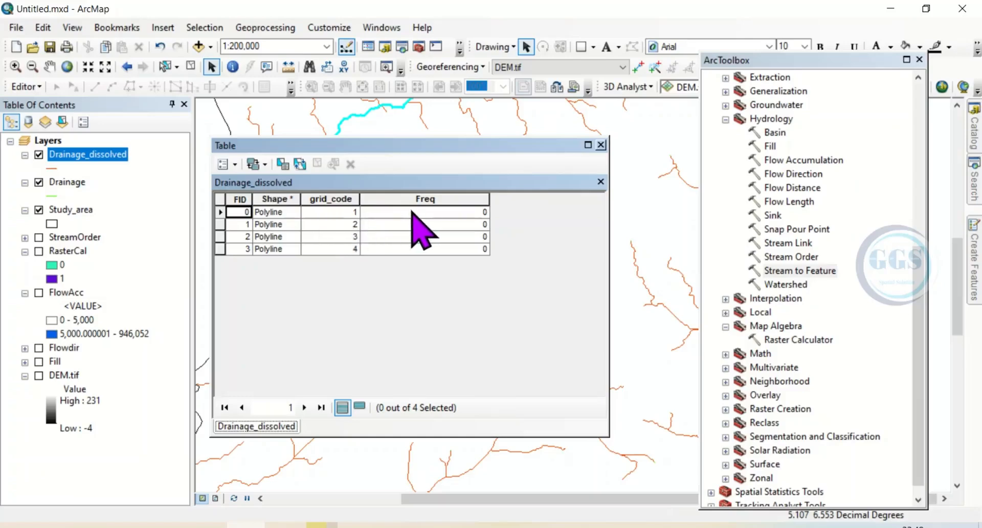
right_click(84, 158)
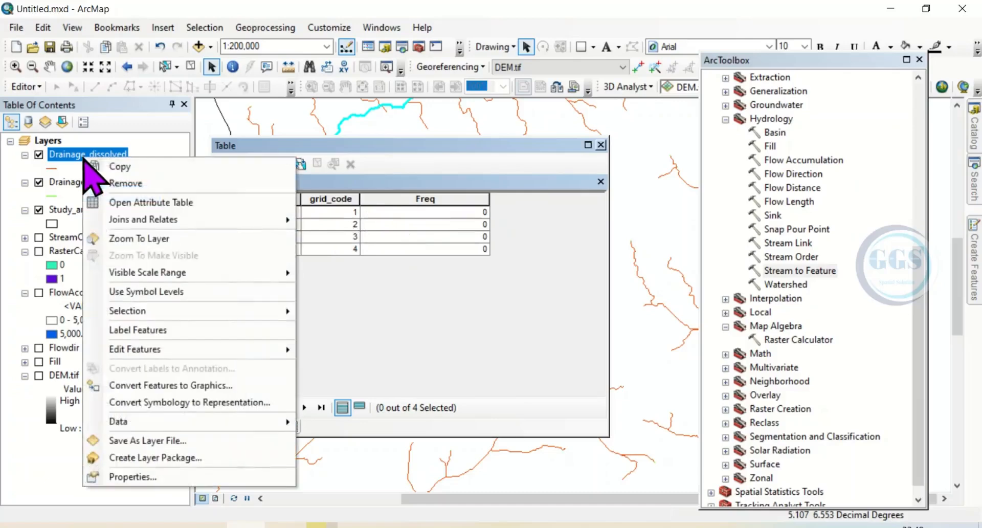
mouse_move(149, 352)
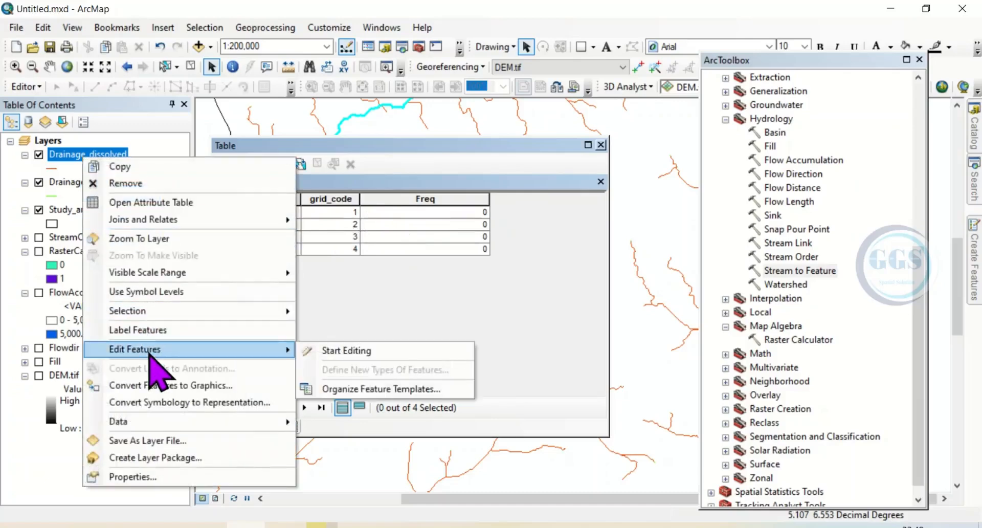
click(353, 351)
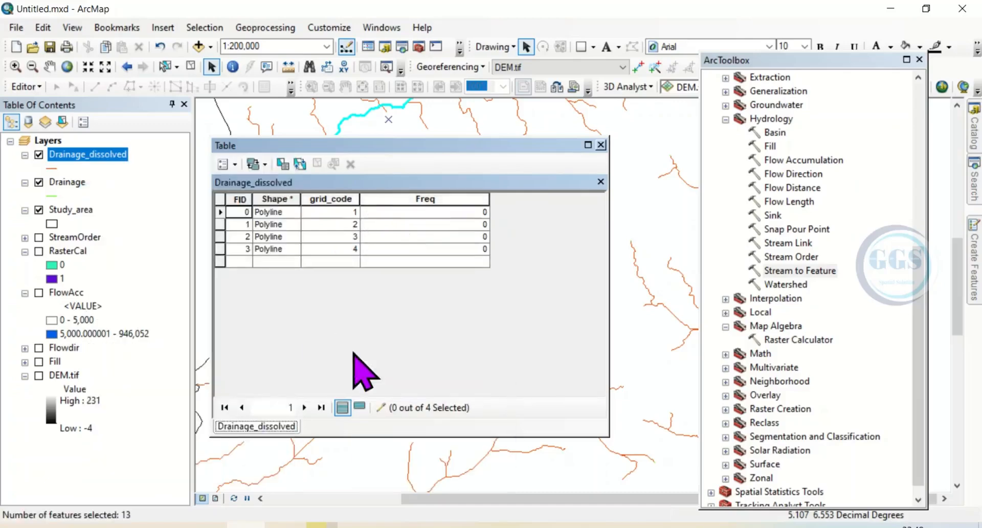
Fill the Freq field with 157, 73, 30 and 13 for grid_code 1, 2, 3 and 4 respectively.
click(440, 211)
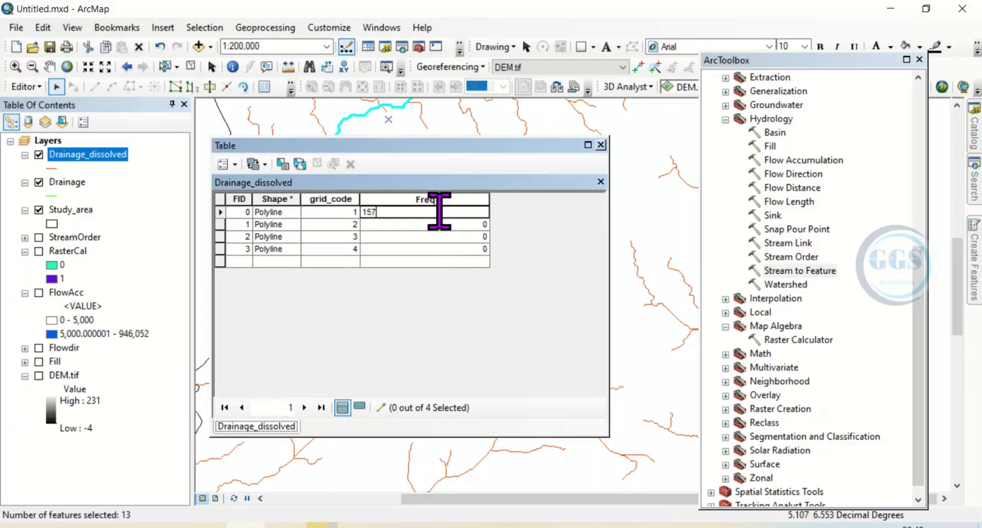
text(157)
click(399, 226)
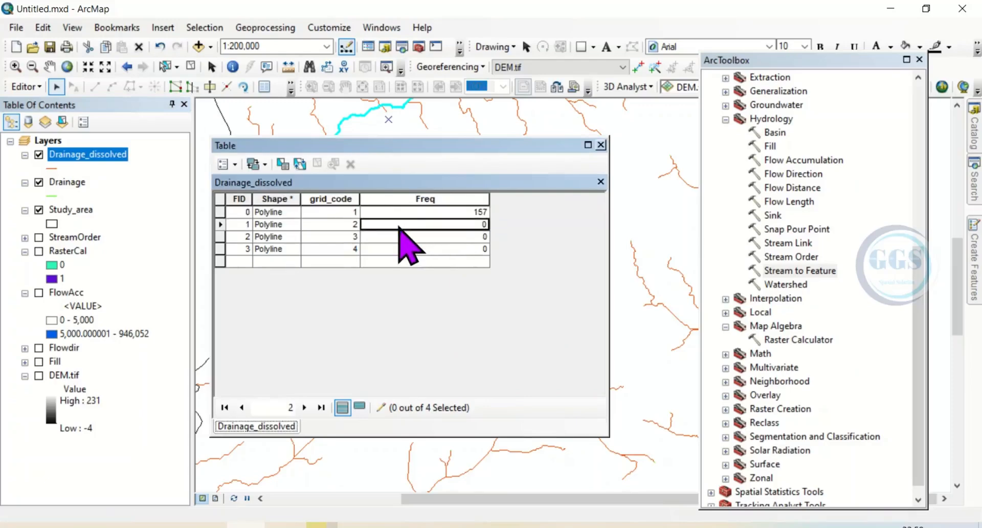
text(73)
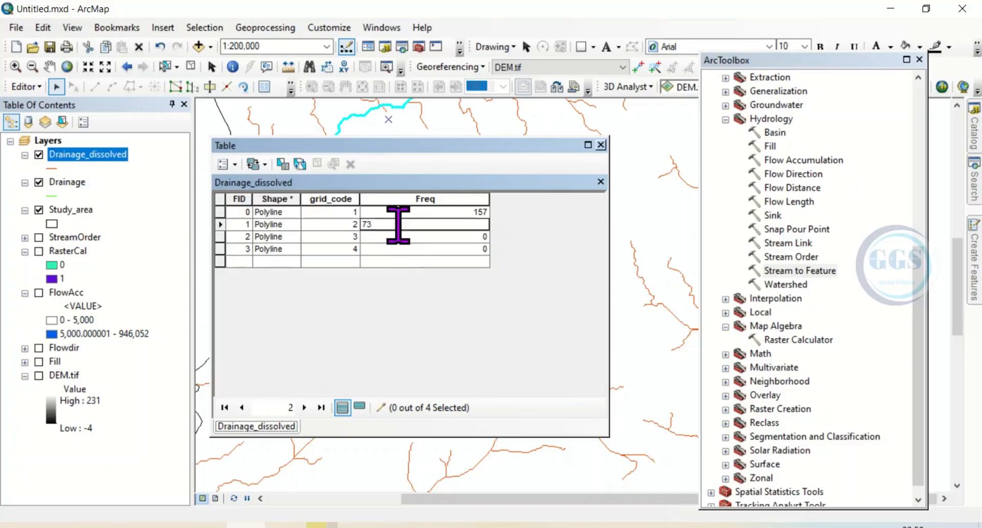
key(Return)
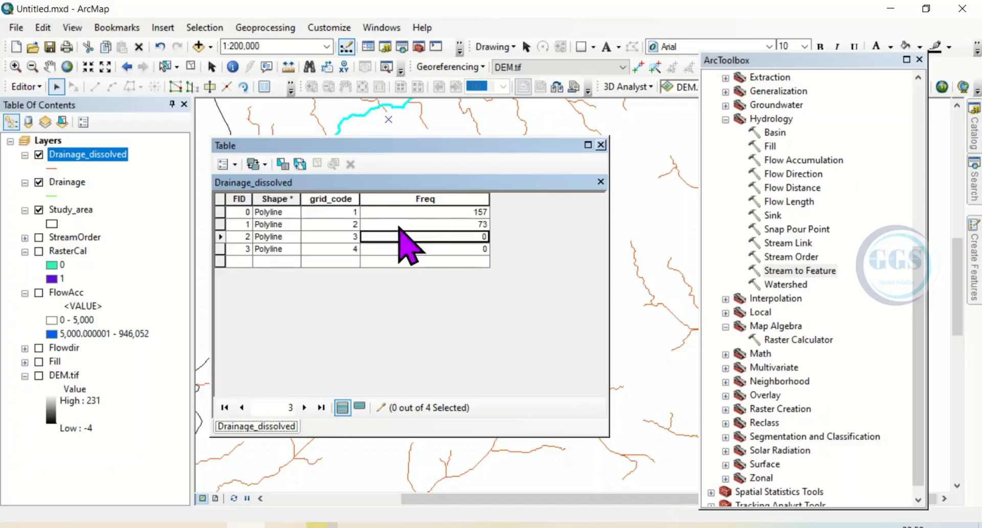
key(BackSpace)
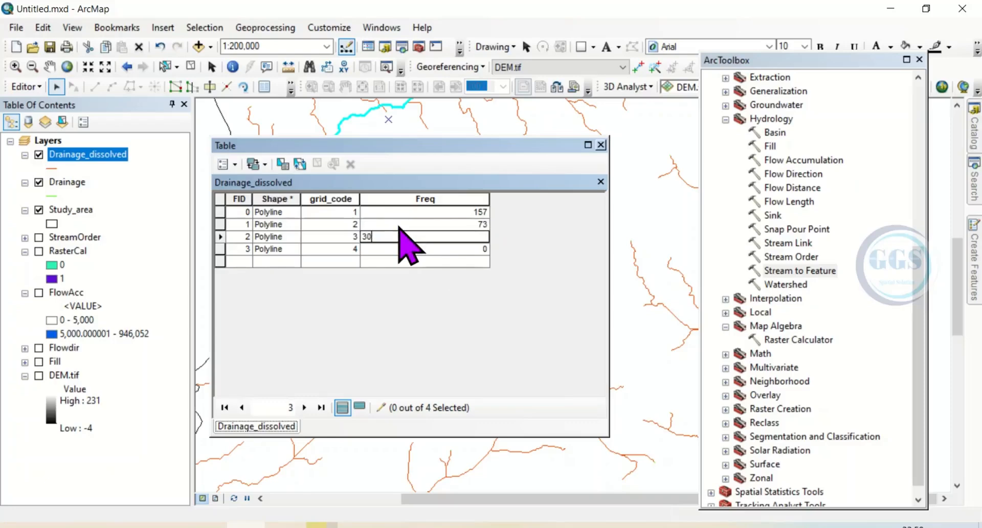
key(Return)
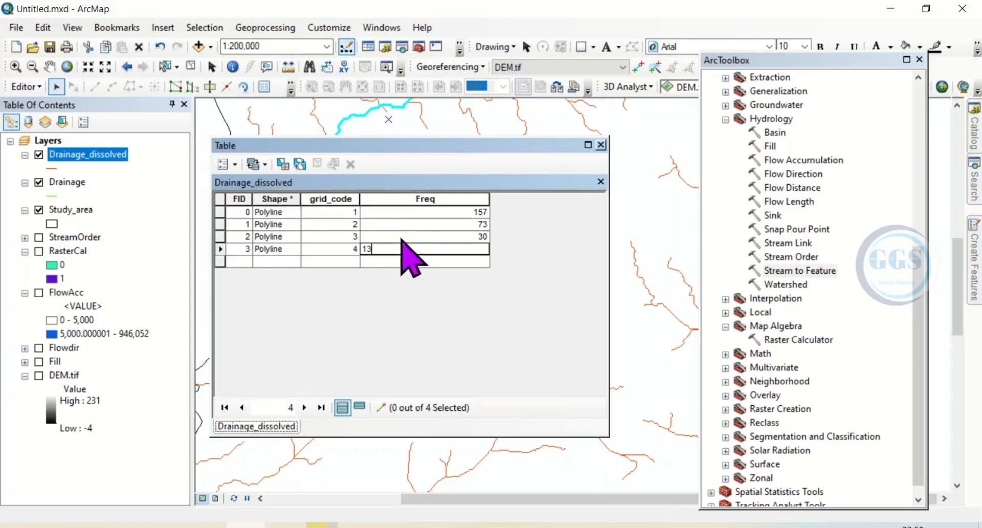
key(Up)
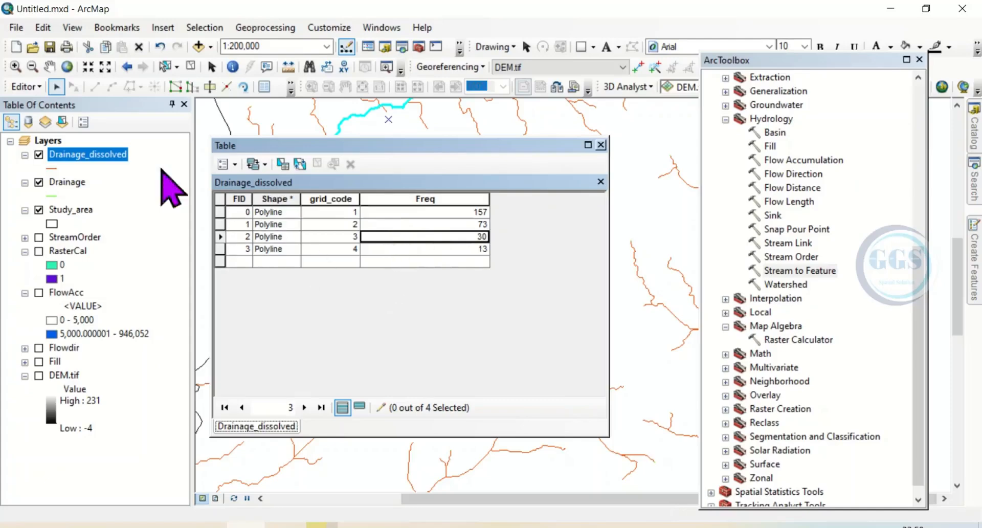
Close the attribute table, save the edits and stop the edit session.
click(602, 145)
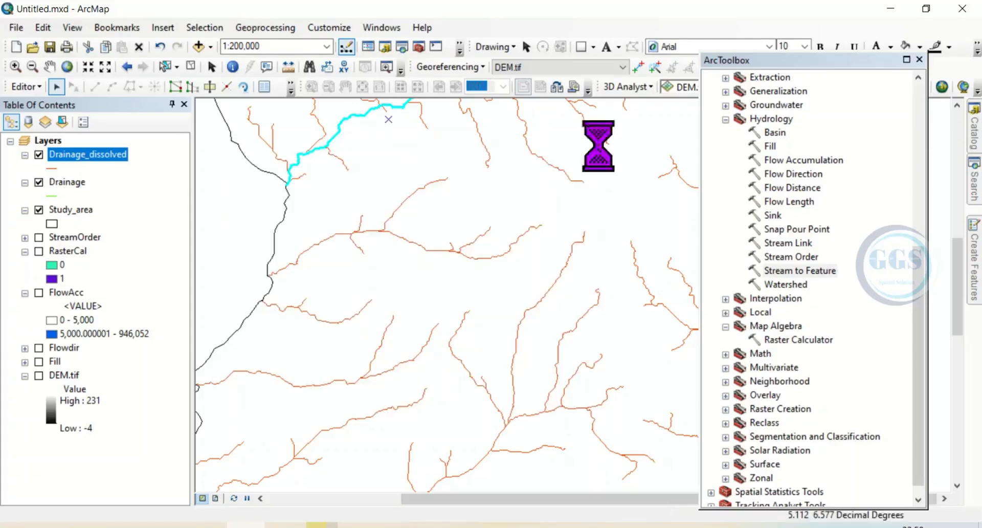
click(34, 87)
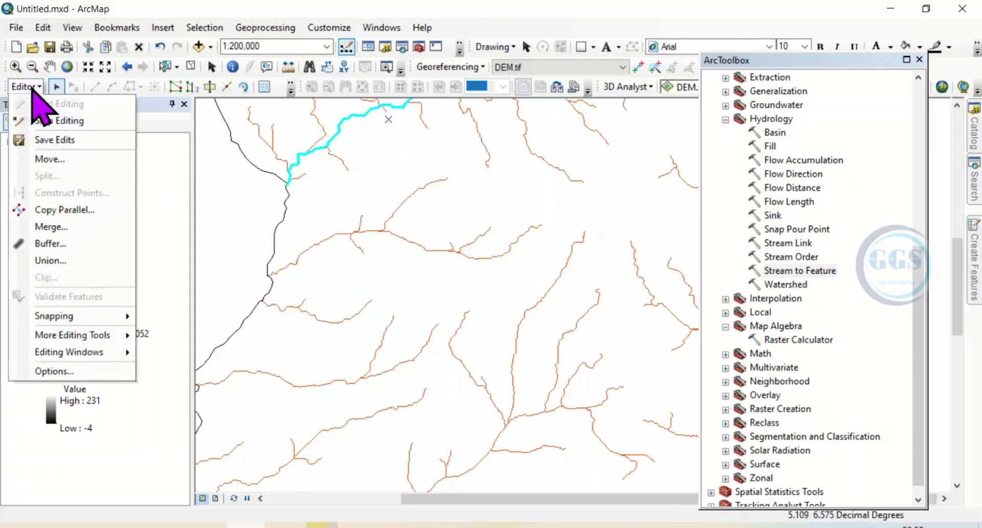
click(56, 140)
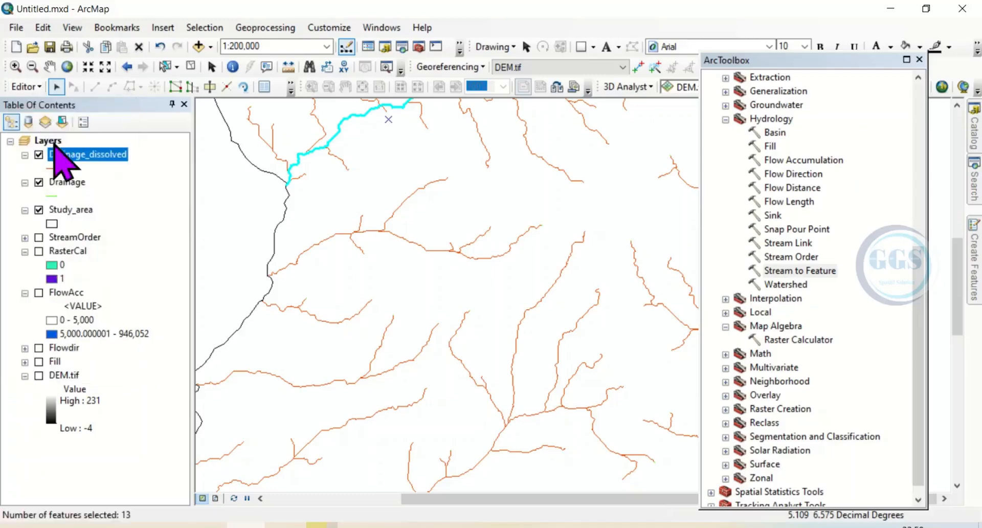
click(31, 87)
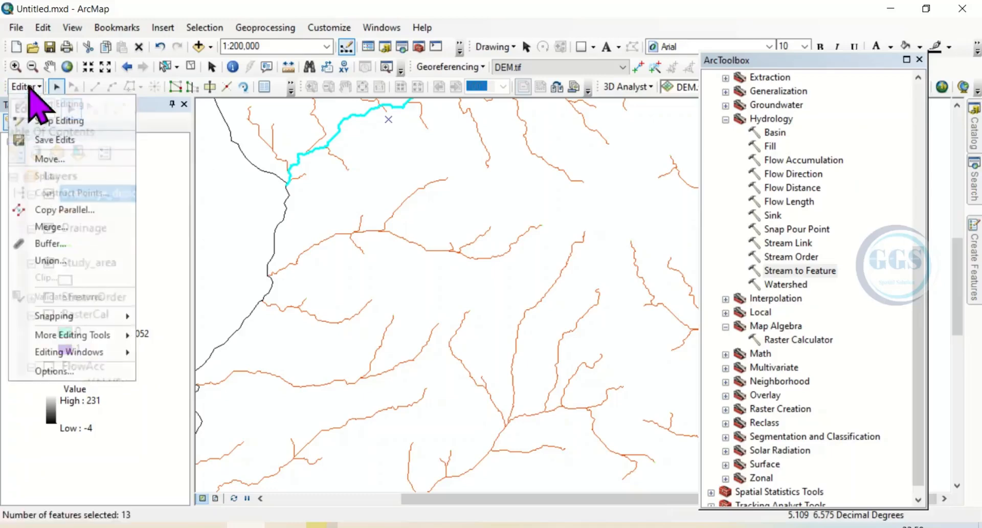
click(60, 121)
Check the Freq values in the Drainage_dissolved attribute table, close it, and switch to the PowerPoint slide of workflow steps.
click(77, 154)
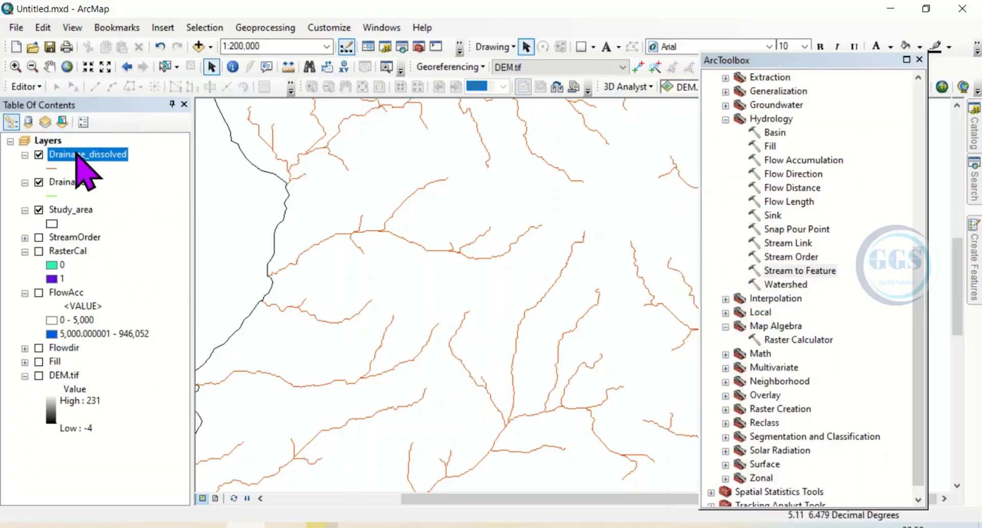
right_click(81, 159)
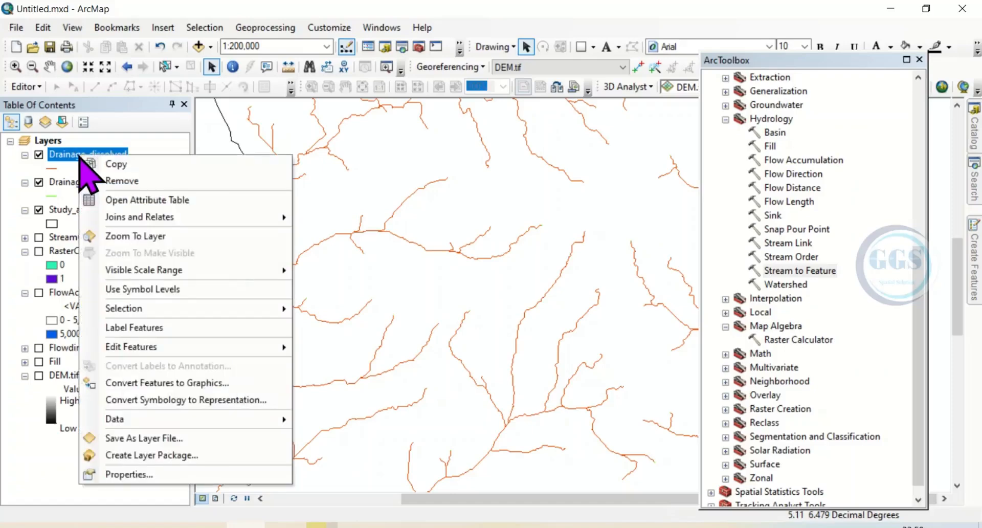
click(136, 200)
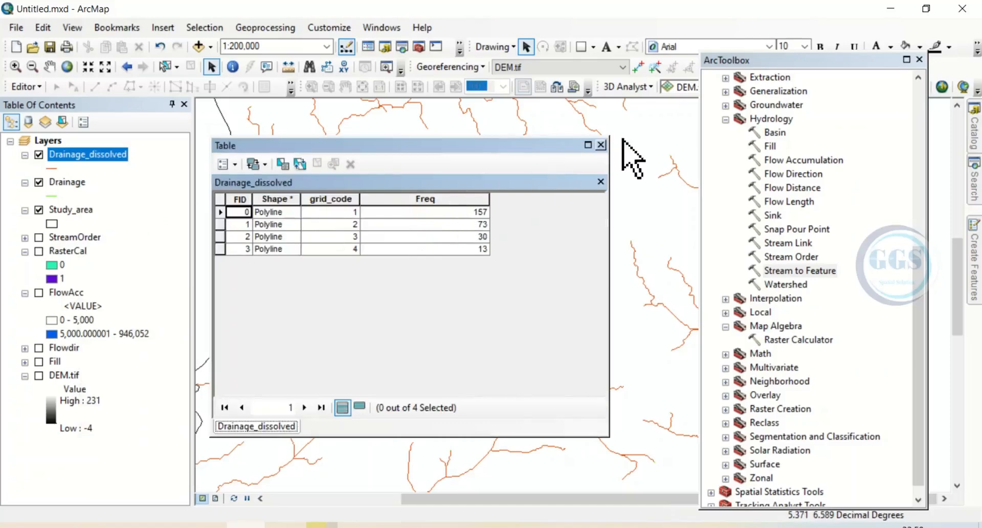
click(602, 145)
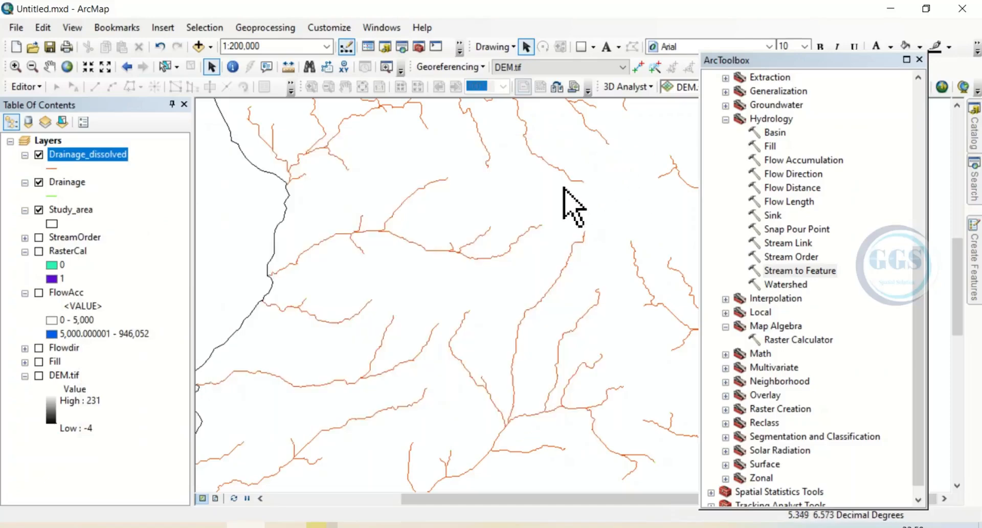
mouse_move(317, 525)
click(229, 463)
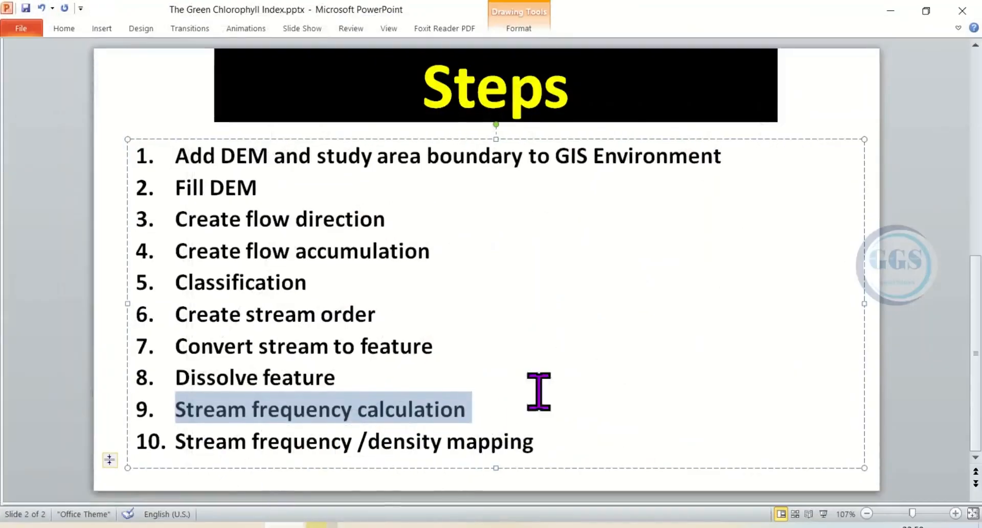
Switch back to ArcMap and open the Line Density tool from the Spatial Analyst density toolset.
click(890, 11)
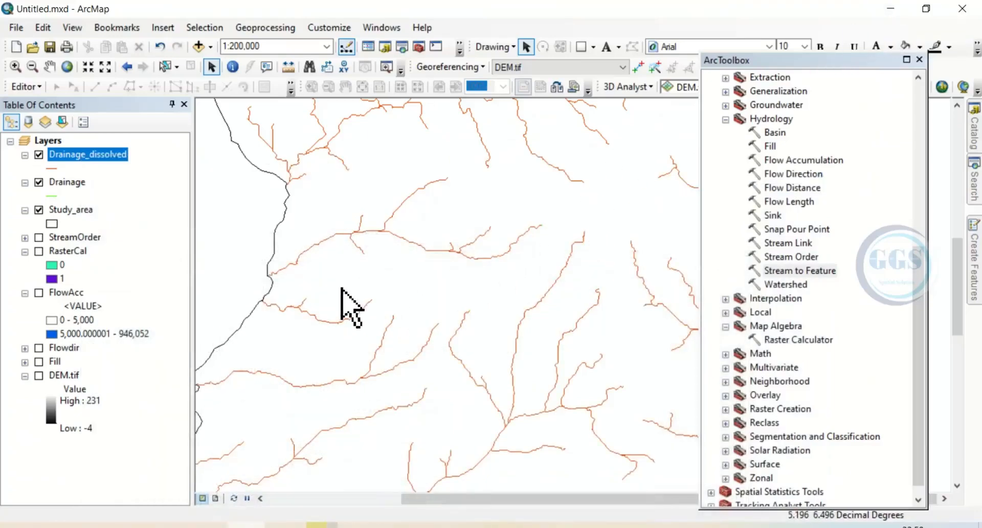
scroll(765, 299, down, 1)
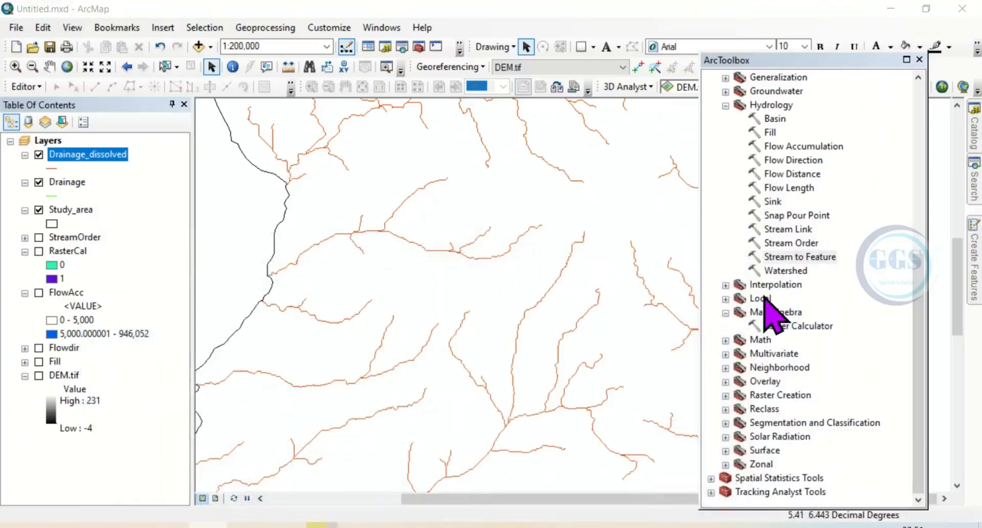
scroll(764, 299, up, 3)
scroll(799, 227, up, 3)
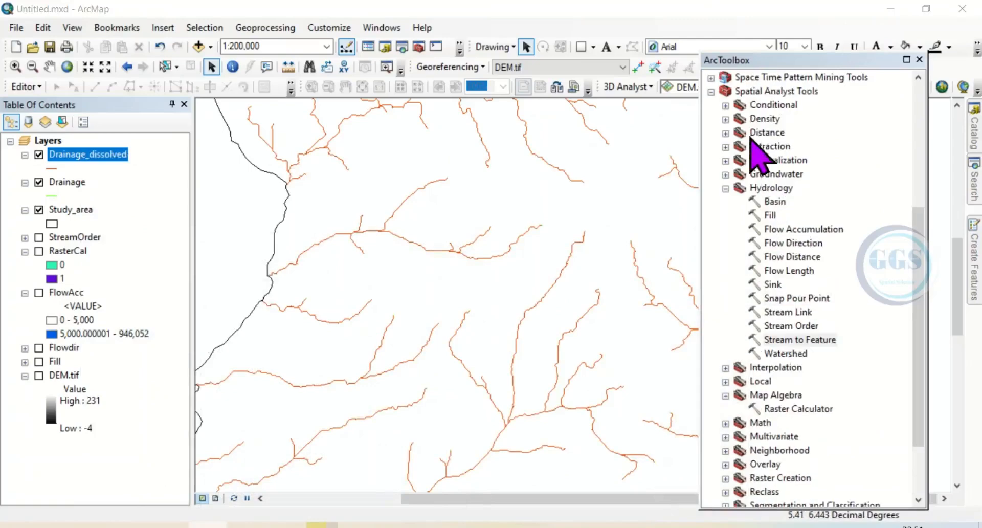
click(744, 92)
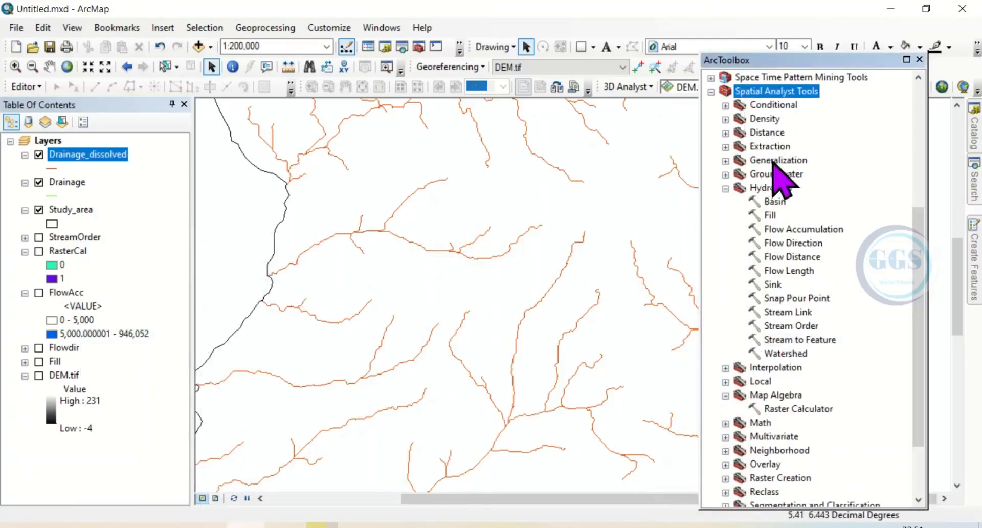
click(759, 119)
click(726, 119)
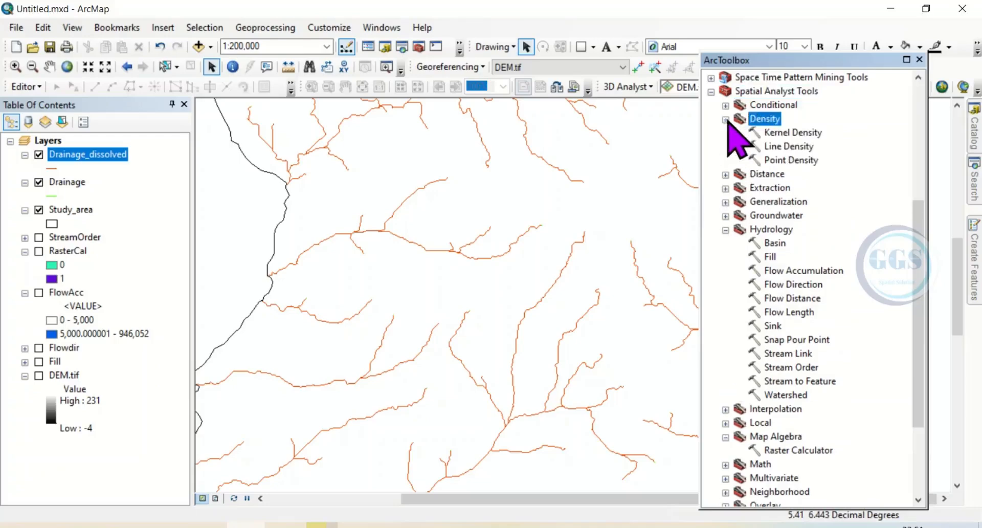
click(780, 149)
double_click(780, 148)
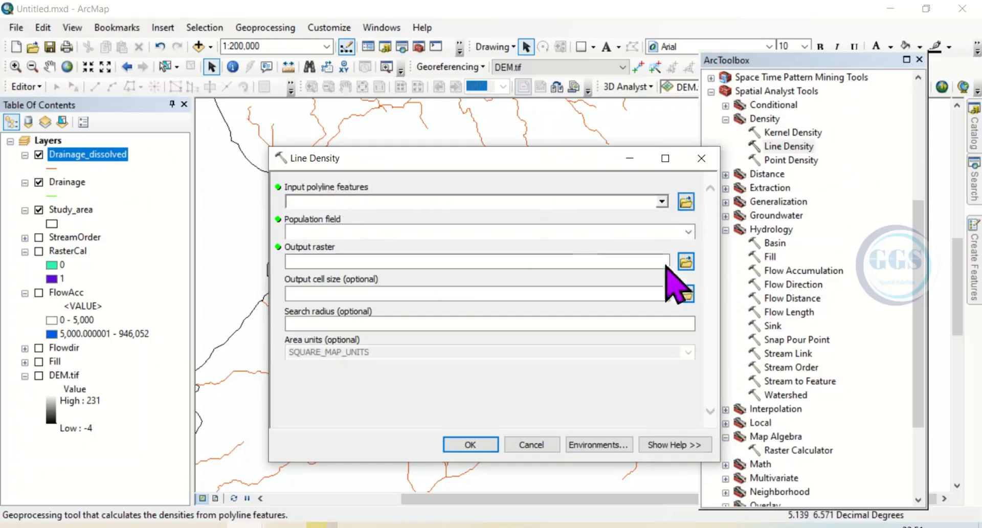
Choose Drainage_dissolved as the Line Density input polyline features and Freq as the population field.
click(662, 201)
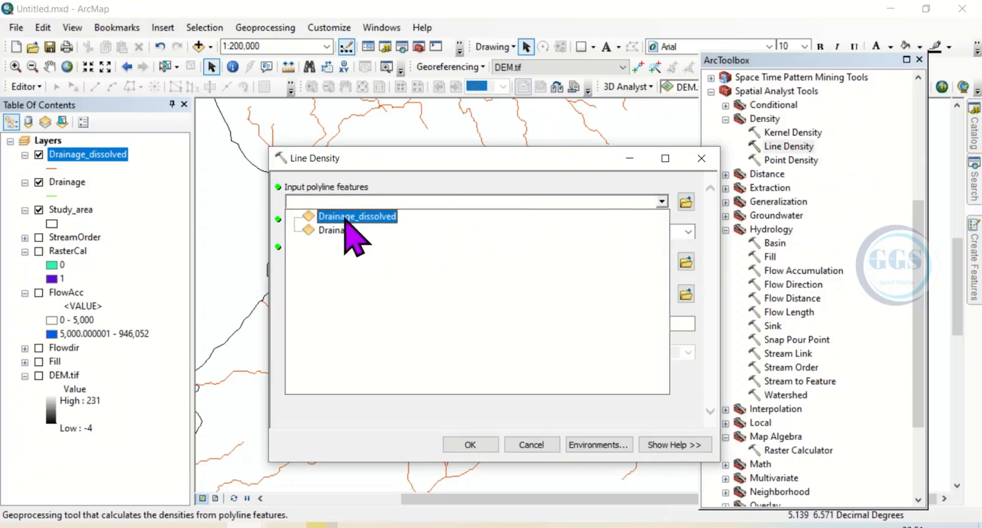
click(361, 217)
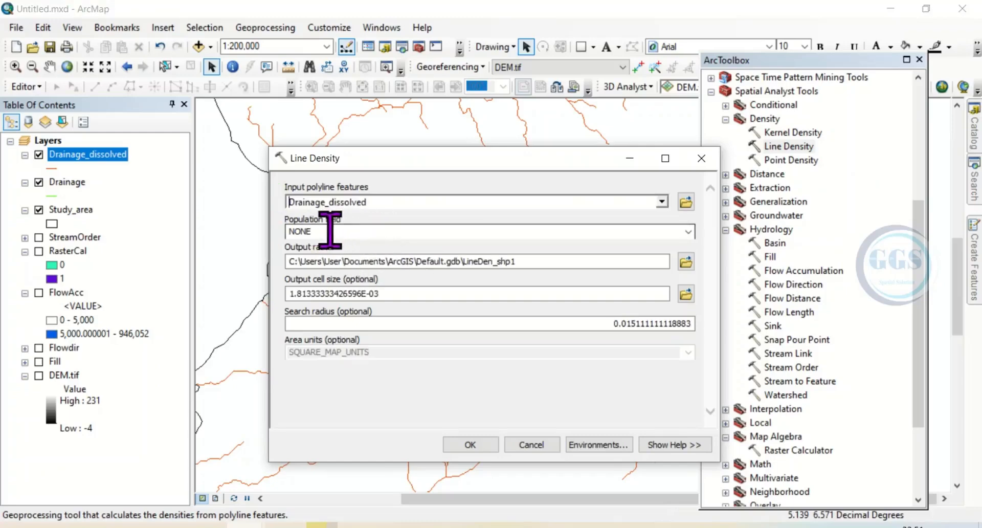
click(686, 233)
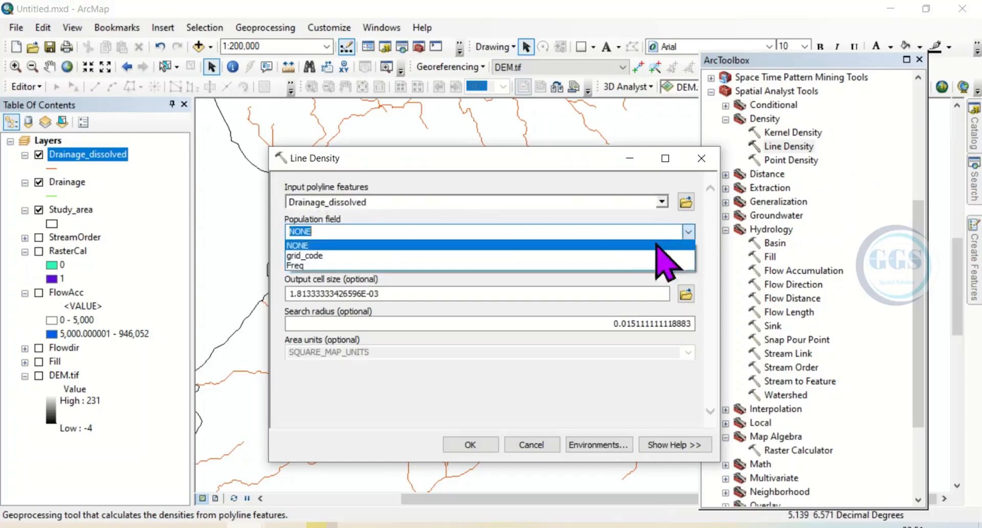
click(307, 268)
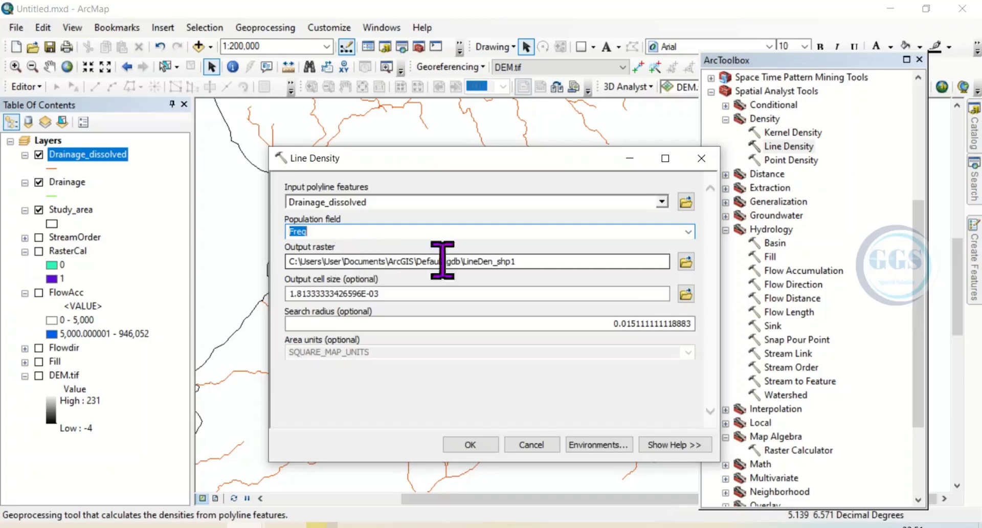
Set the output raster to Drainage_freq in the Drainage frequency analysis folder.
click(686, 261)
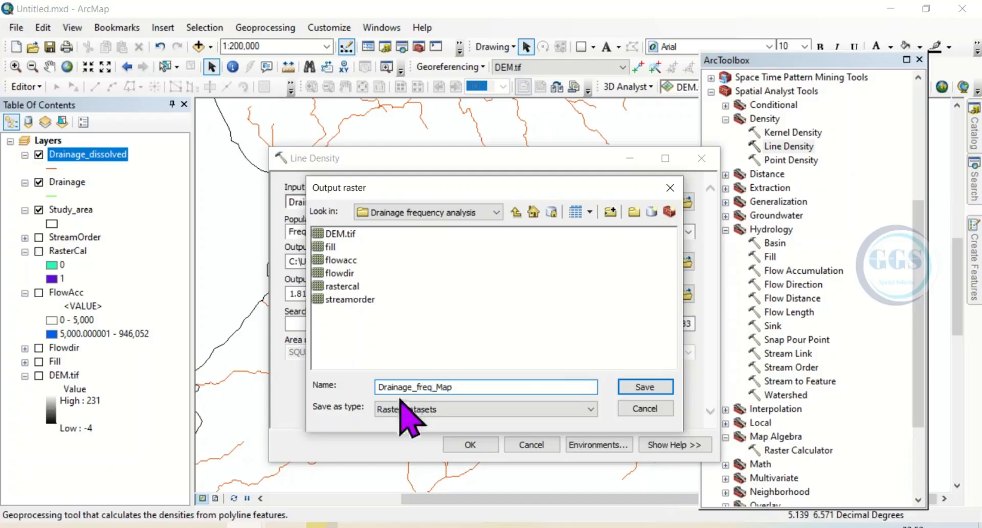
click(643, 390)
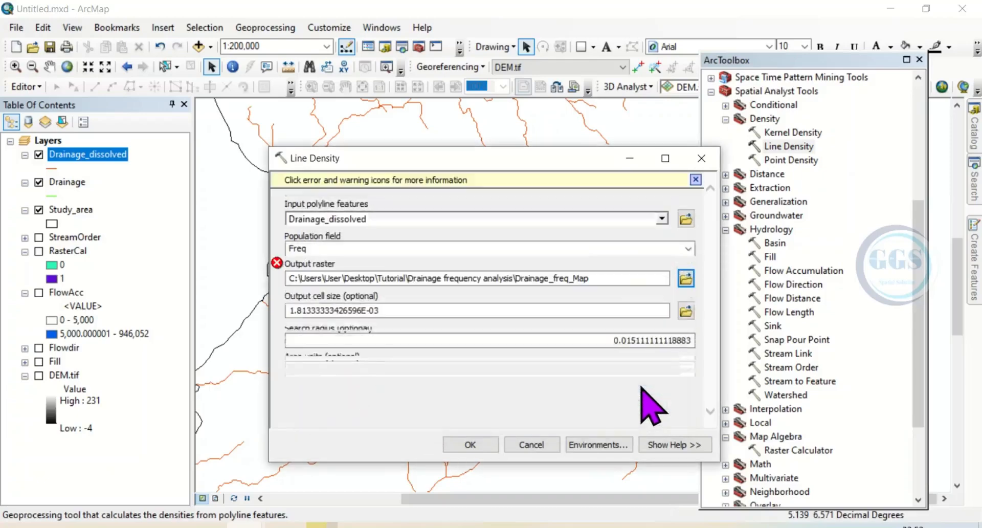
click(593, 280)
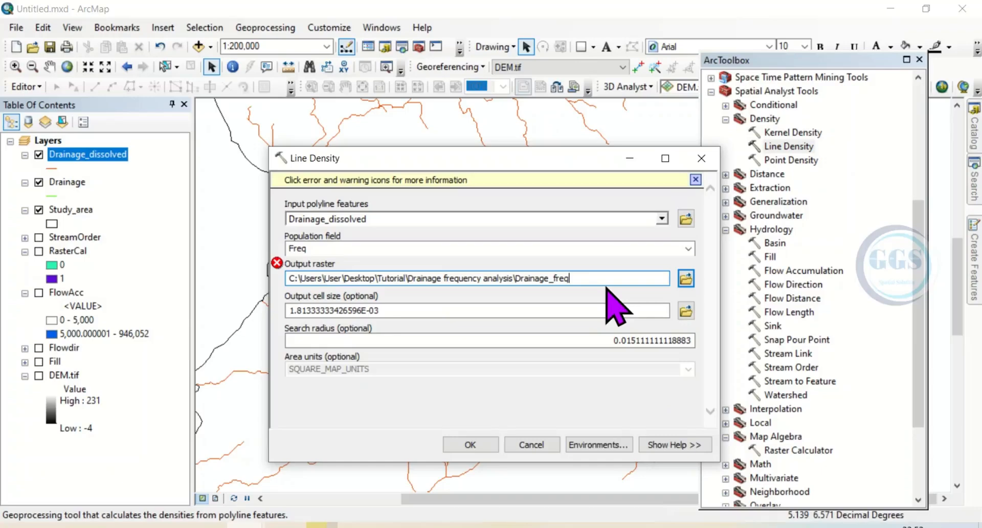
click(574, 253)
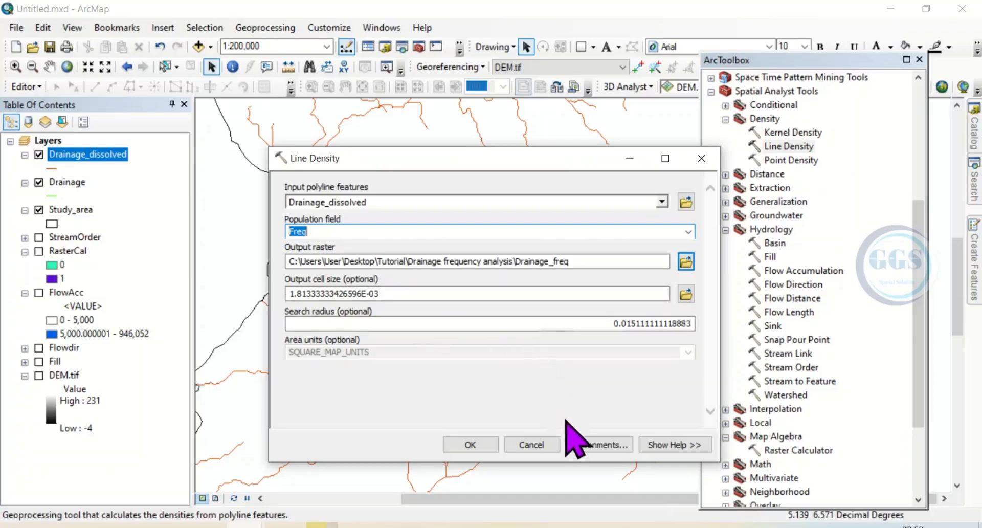
In the tool's environment settings, set the processing extent to the same as layer Study_area.
click(591, 443)
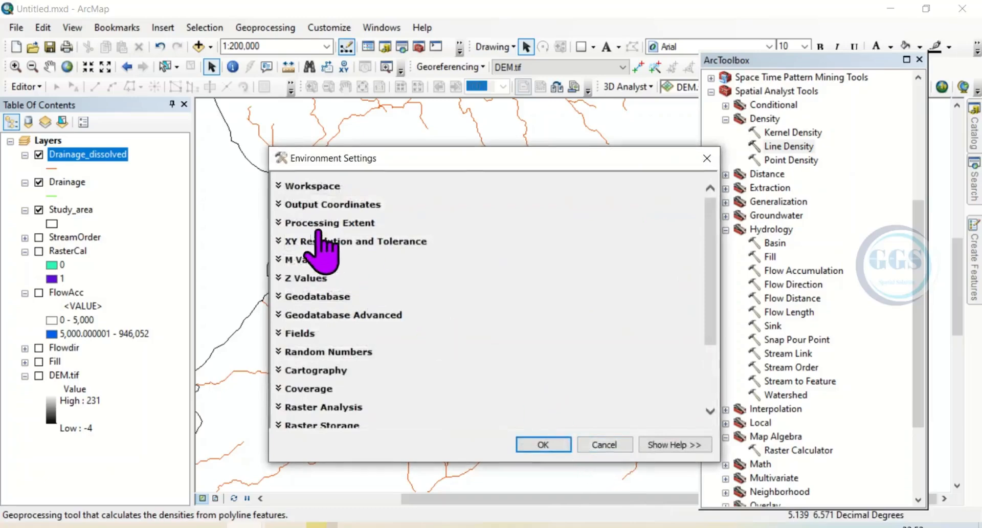
click(325, 222)
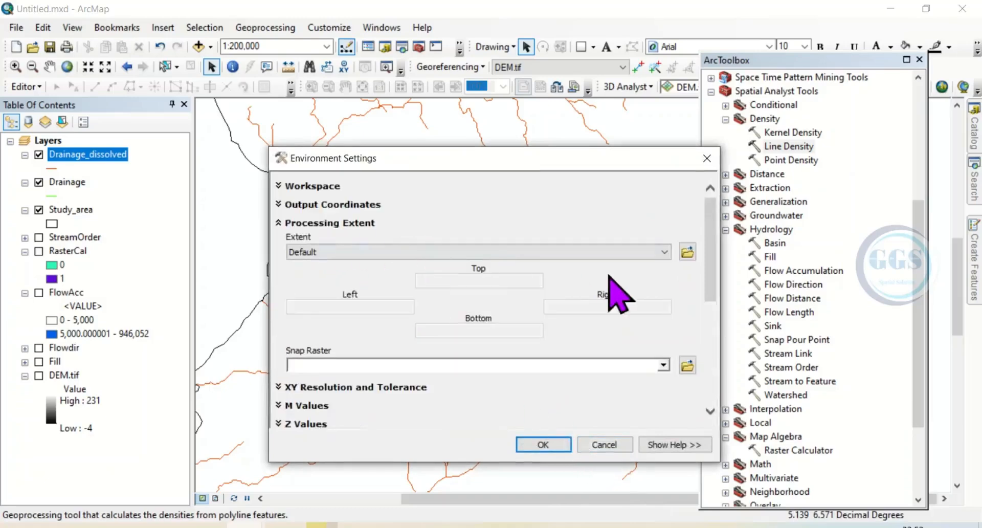
click(665, 252)
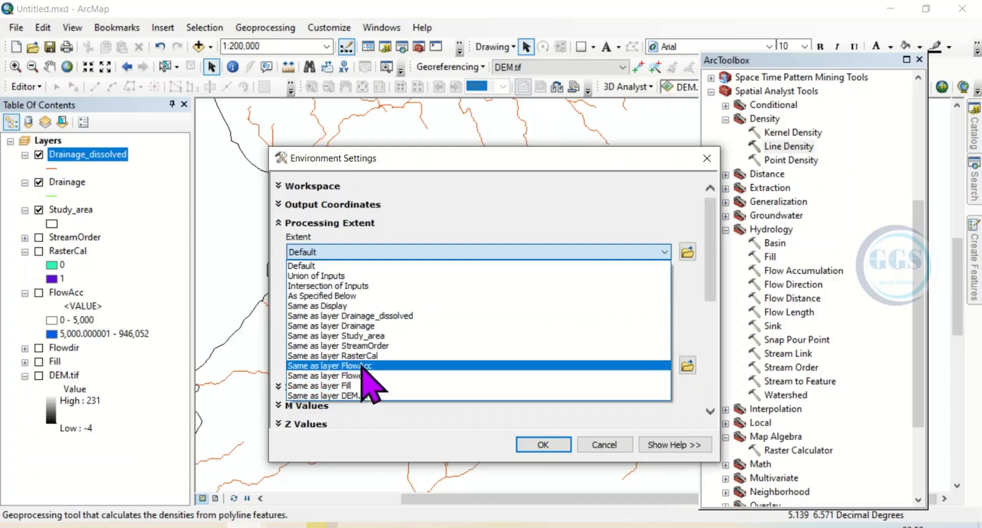
click(371, 336)
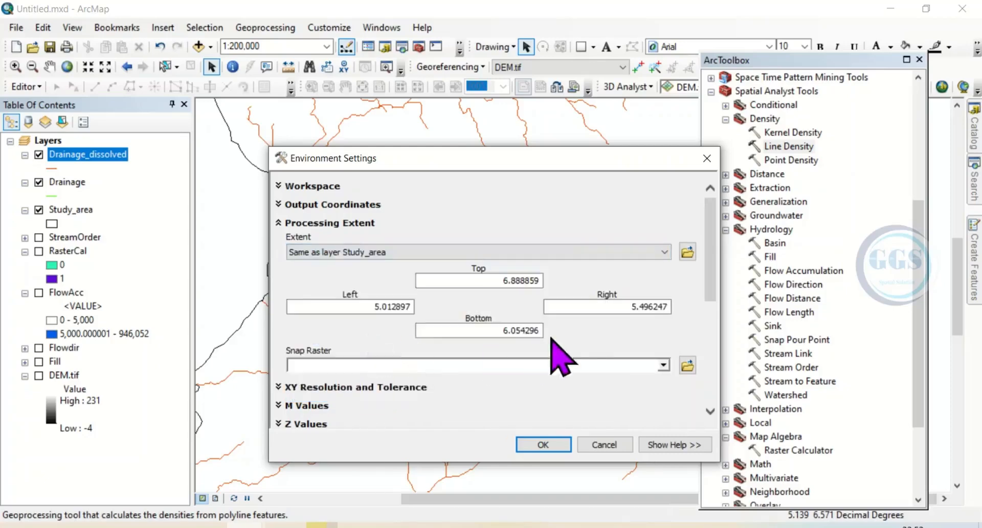
Set the raster analysis mask to Study_area, accept the environment settings and run the Line Density tool.
click(710, 342)
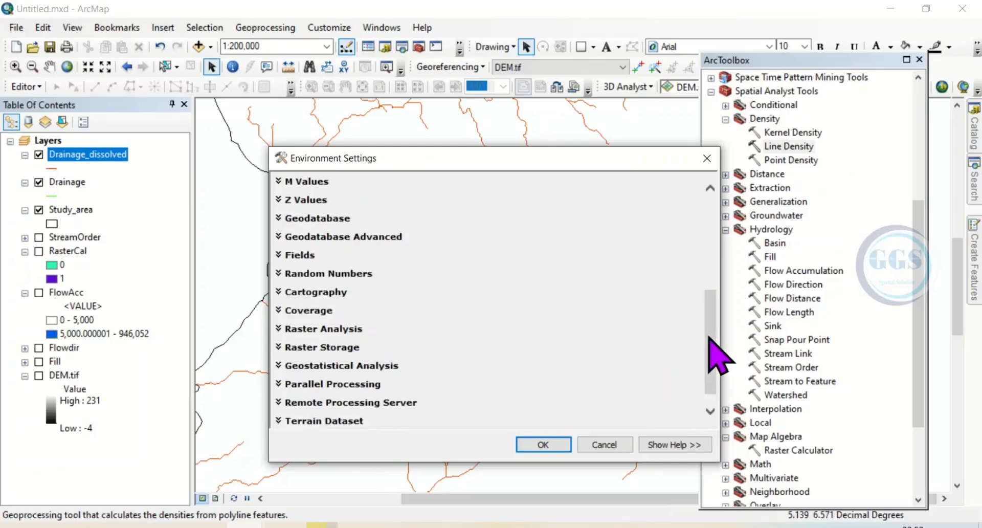
click(314, 330)
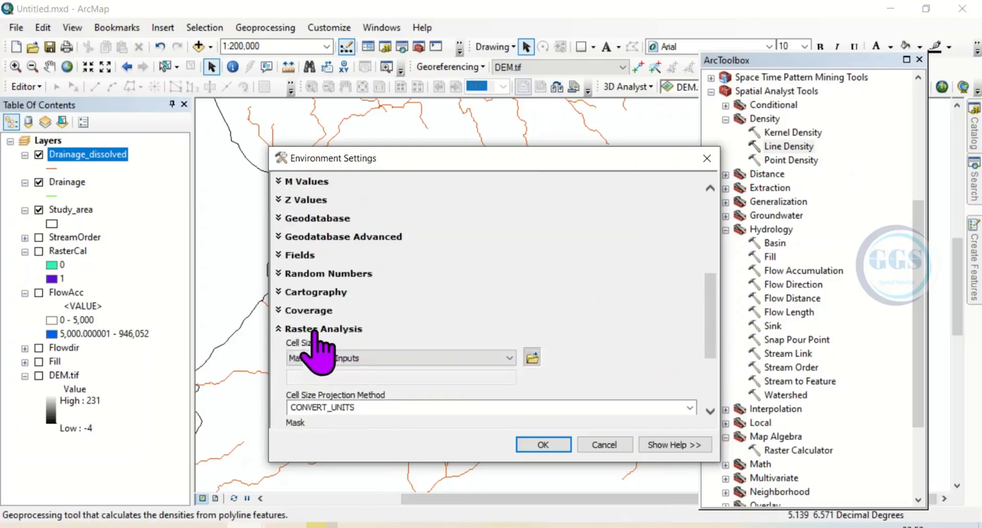
click(711, 390)
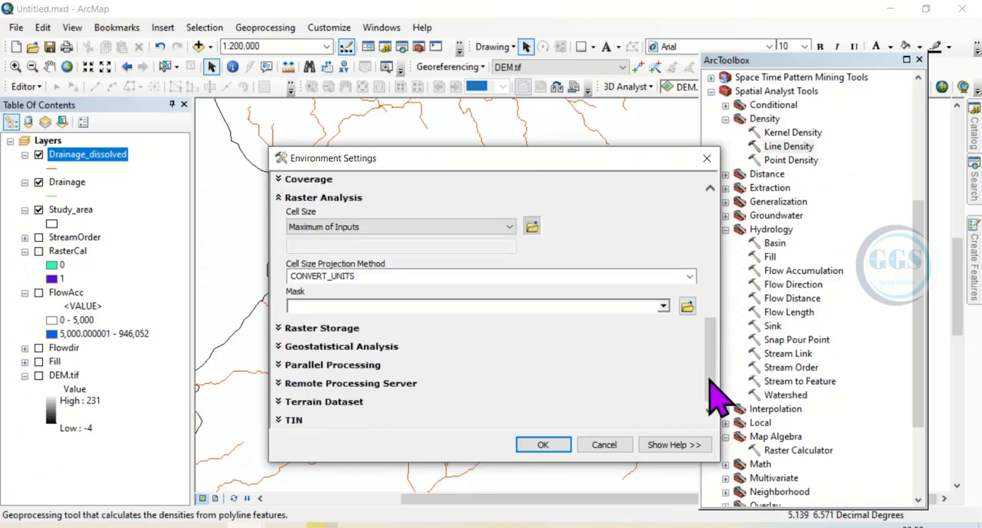
click(663, 307)
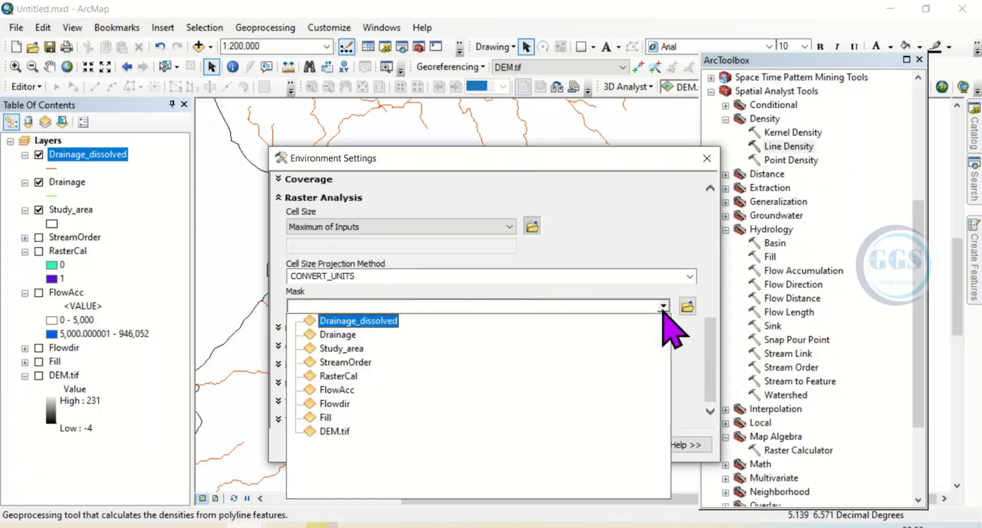
click(341, 348)
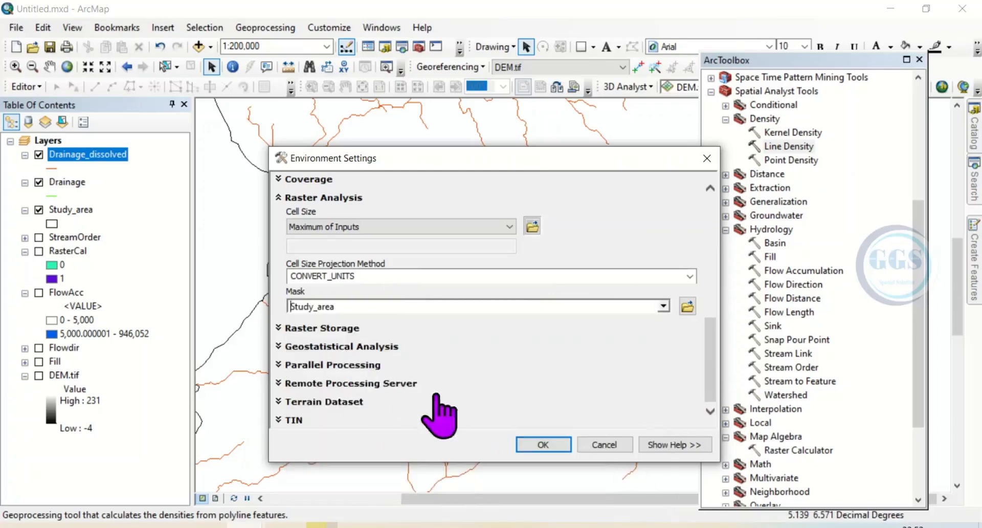
click(544, 445)
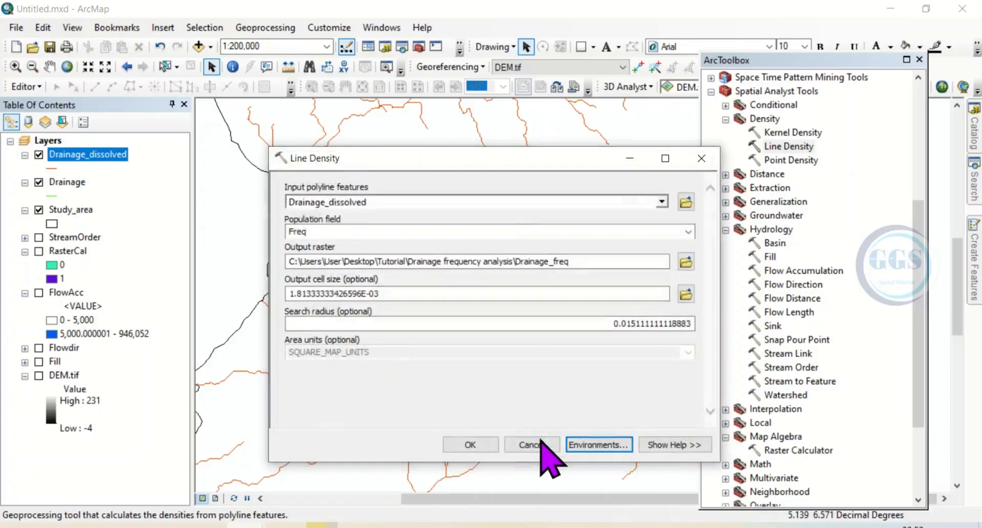
click(469, 445)
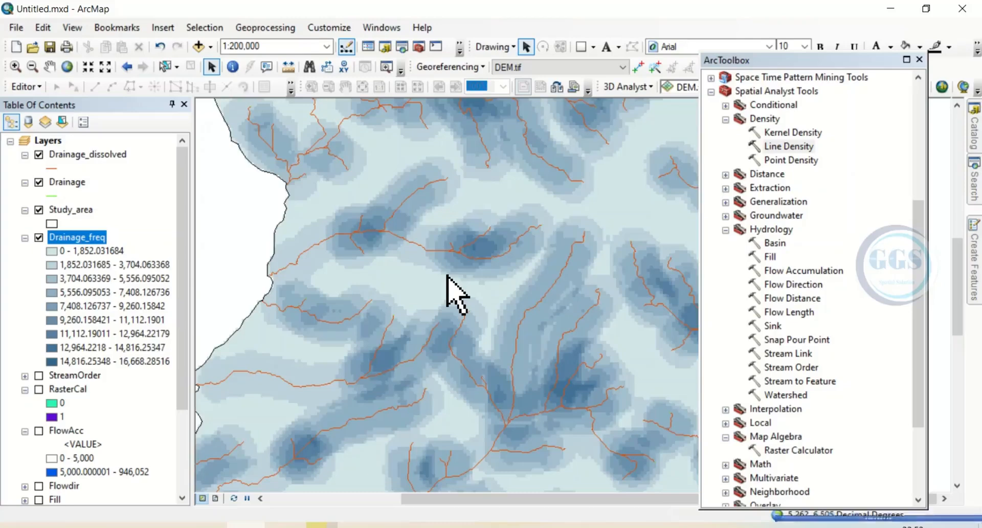
Hide the Drainage_dissolved and Drainage layers so the density raster shows alone within the study area boundary.
scroll(448, 276, up, 5)
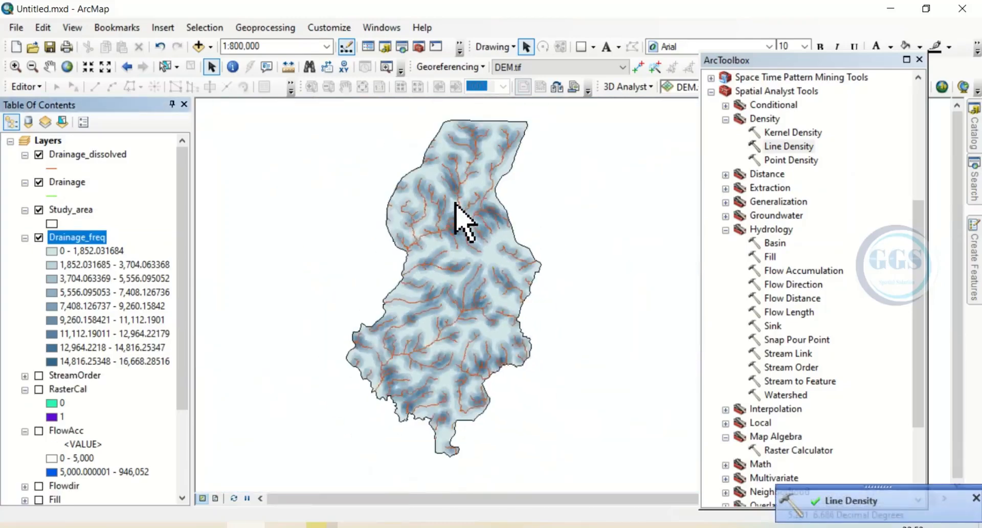
scroll(456, 204, down, 1)
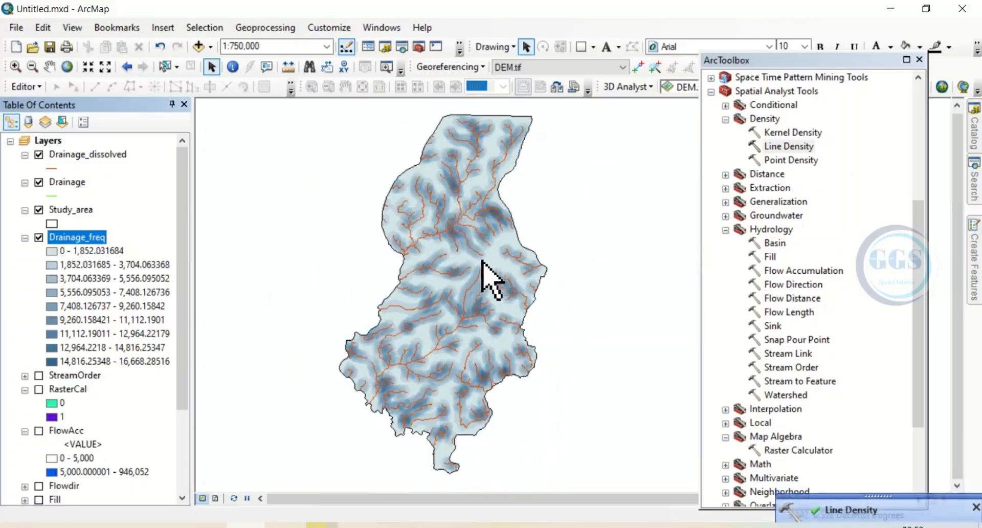
click(38, 154)
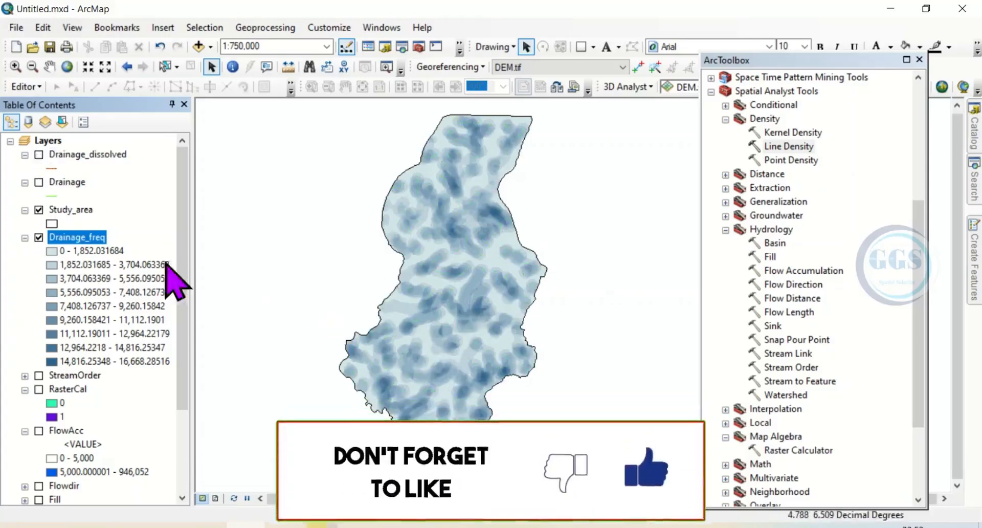
Classify the Drainage_freq layer into 5 classes with the dark green–yellow–red color ramp.
right_click(77, 243)
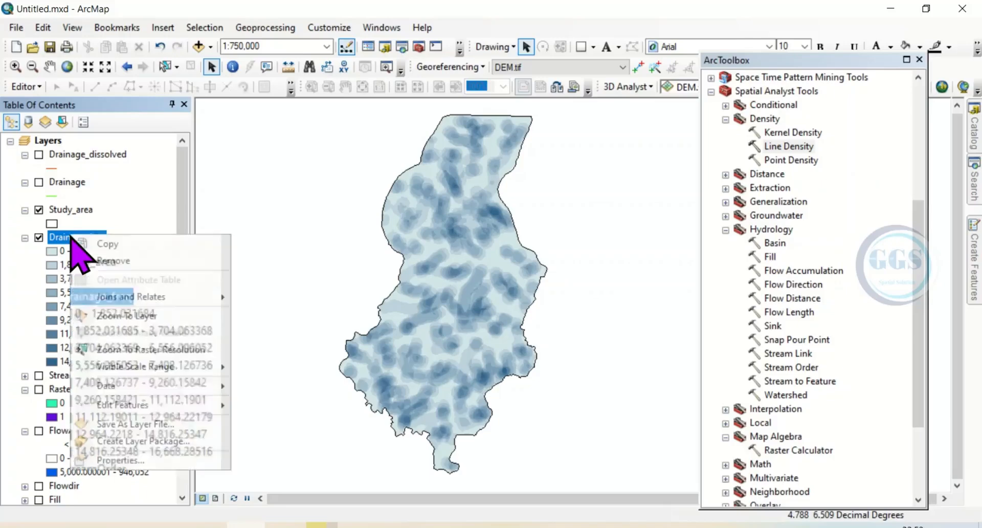
click(122, 461)
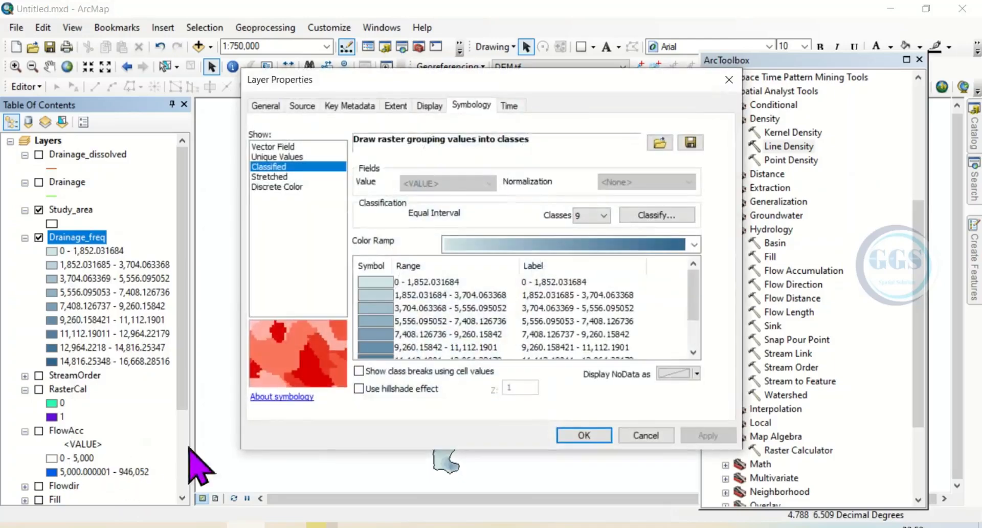
click(605, 217)
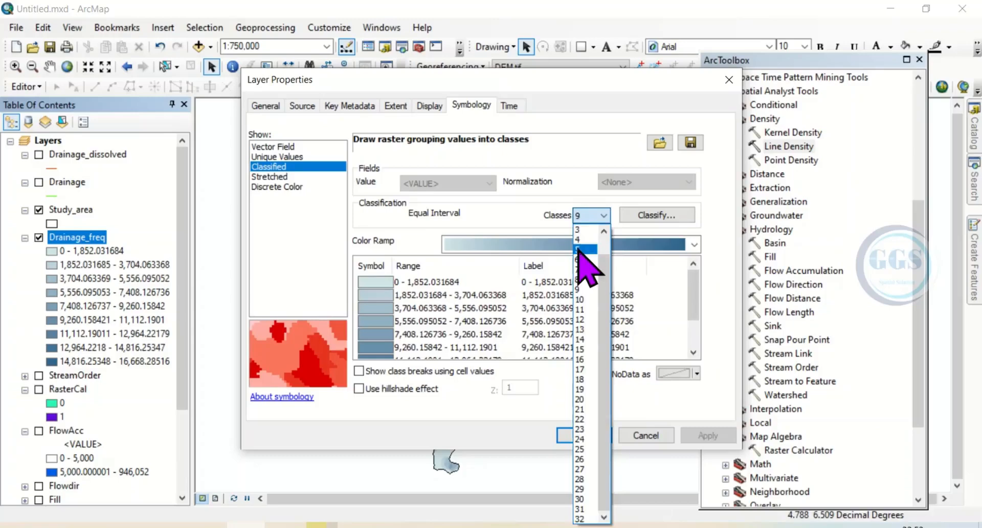
click(579, 250)
click(694, 247)
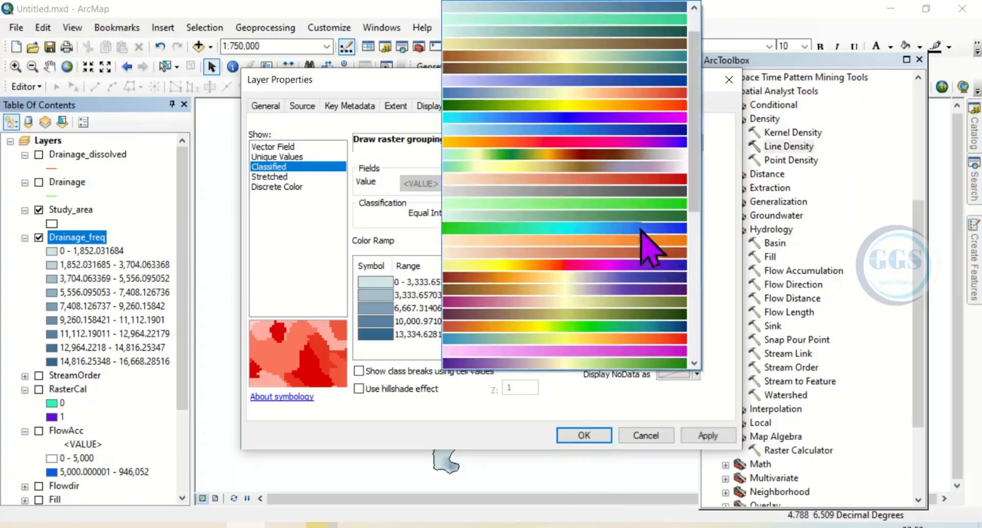
click(582, 107)
click(584, 435)
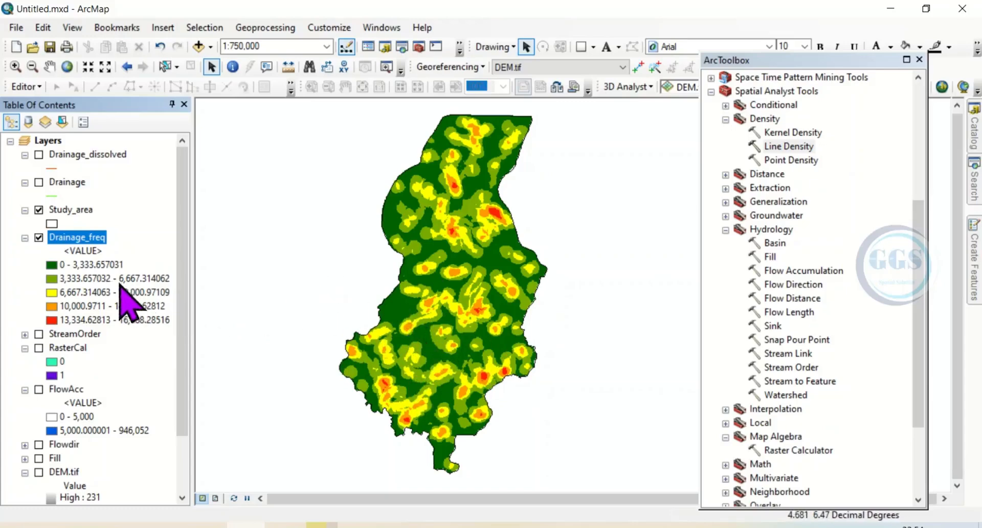
Format the Drainage_freq class labels as numeric values with 2 decimal places and apply the layer properties.
right_click(81, 239)
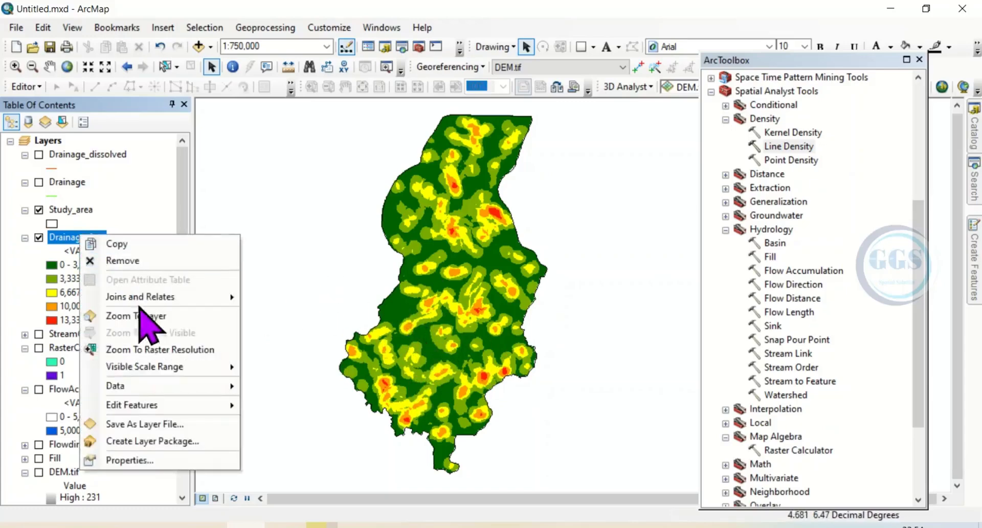
click(142, 457)
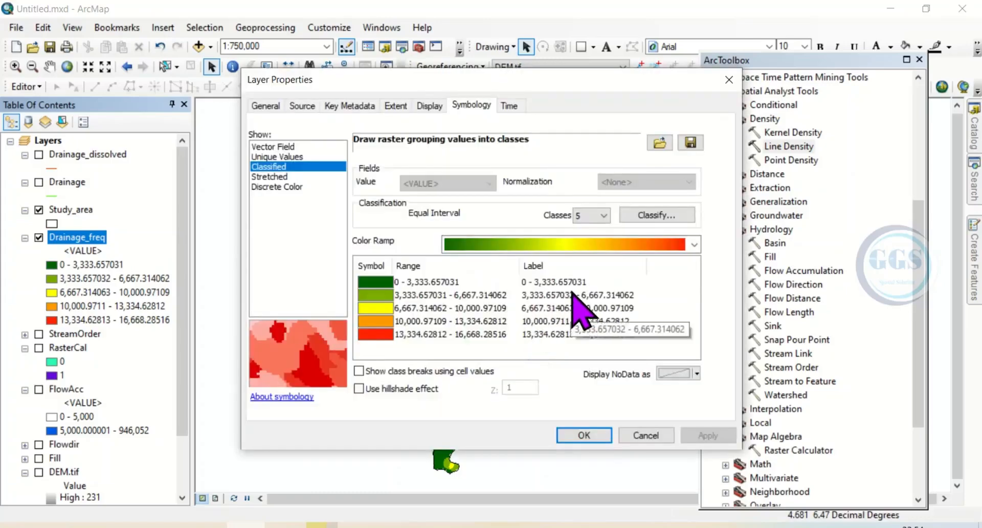
right_click(578, 306)
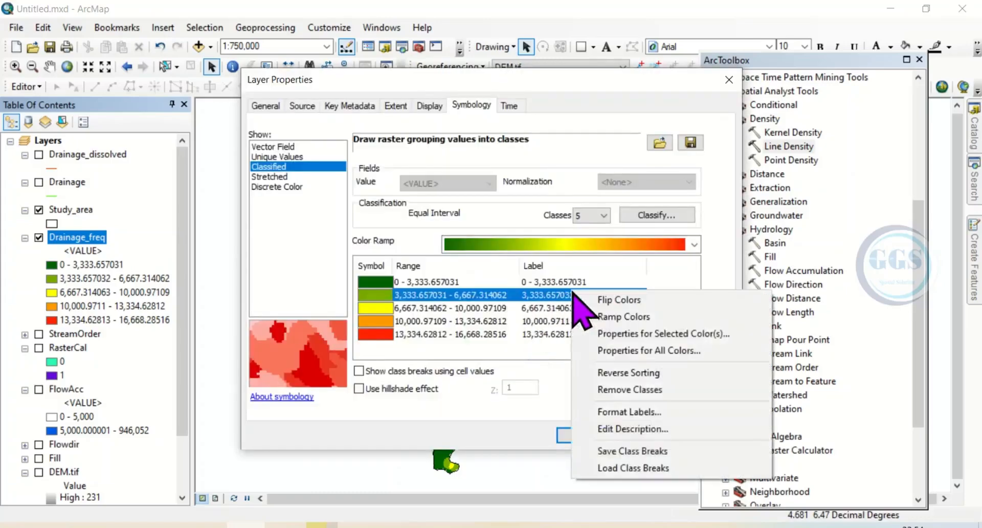
click(631, 412)
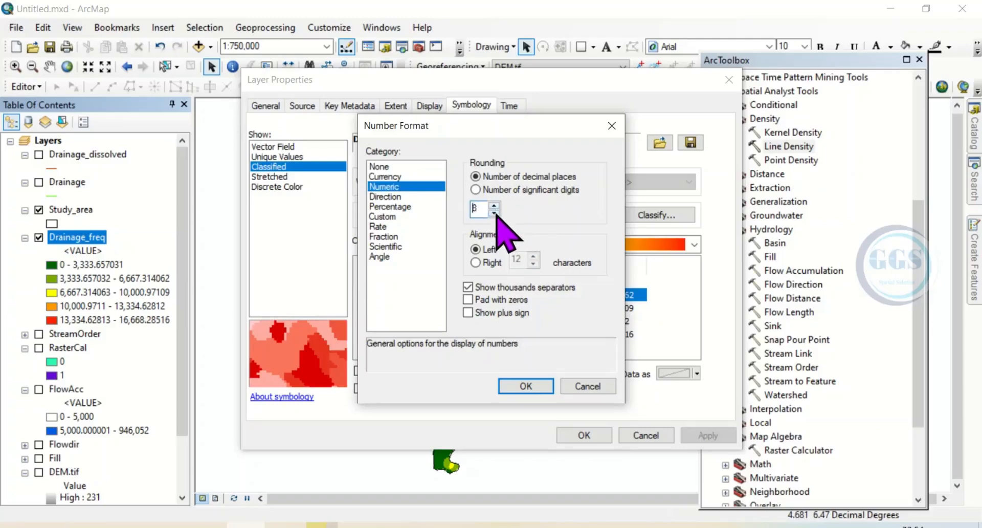
click(522, 386)
click(583, 435)
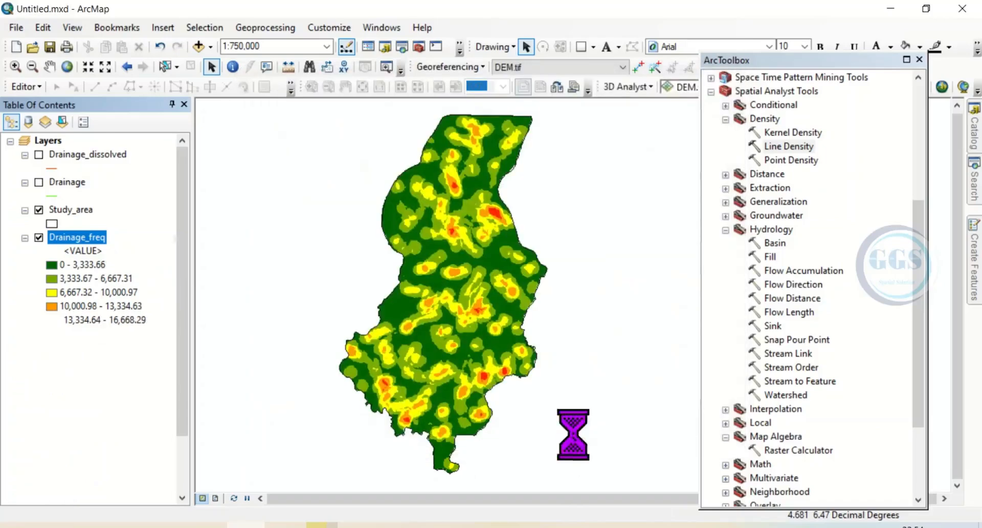